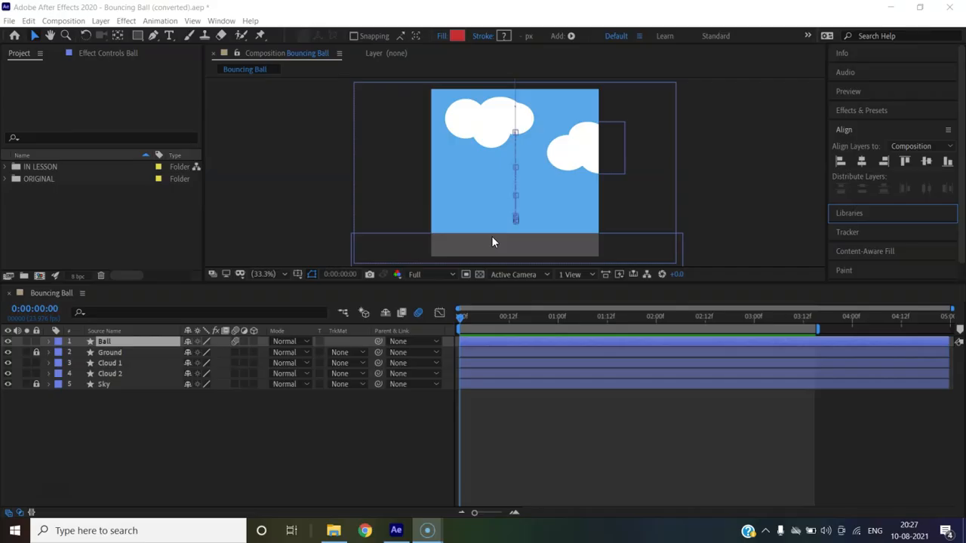
Play the finished Bouncing Ball composition to review its animation, stopping the preview at 0:00:03:12.
{"action": "key", "text": "space"}
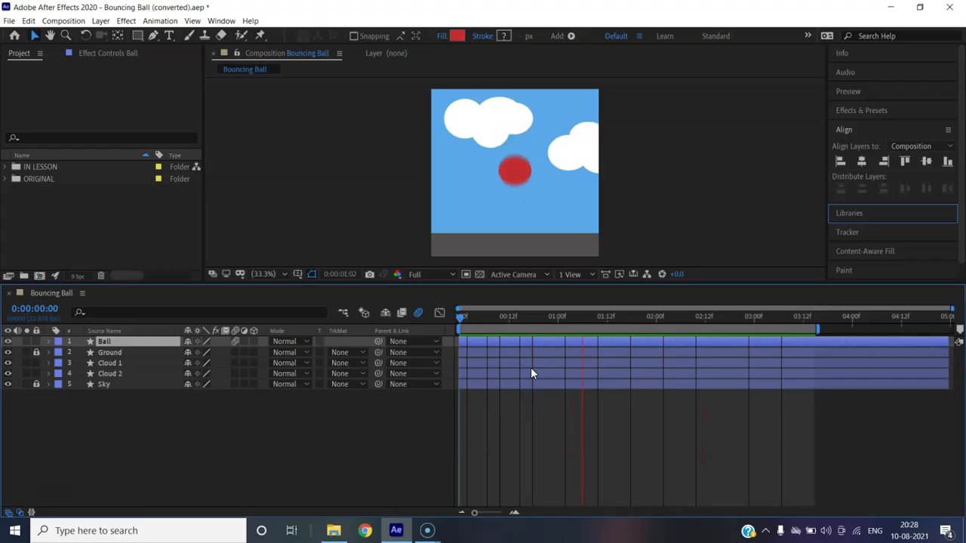
{"action": "key", "text": "space"}
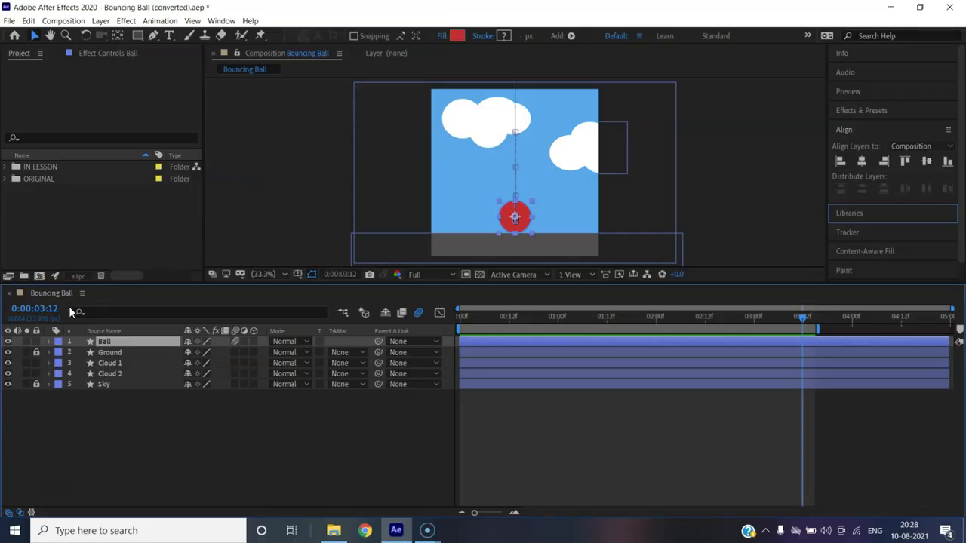
Create a new composition 1000 px wide and 1000 px high, sampling a dark gray background color from the screen.
{"action": "left_click", "coordinate": [40, 276]}
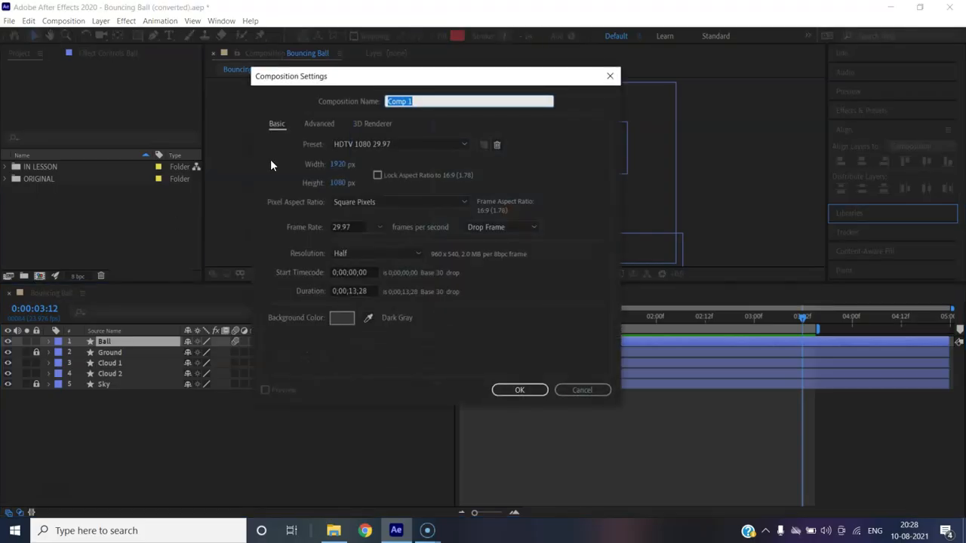
{"action": "left_click", "coordinate": [342, 164]}
{"action": "type", "text": "100"}
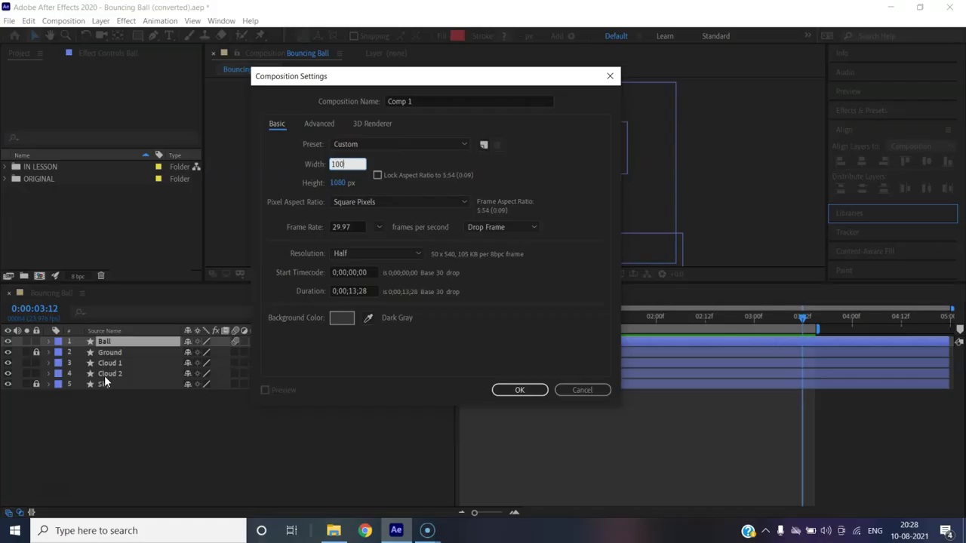
{"action": "double_click", "coordinate": [345, 164]}
{"action": "type", "text": "1000"}
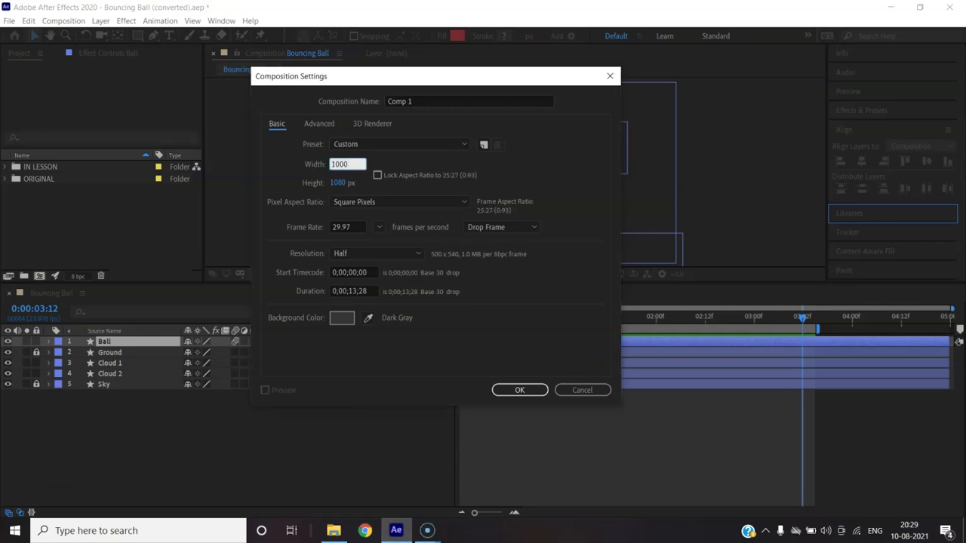
{"action": "left_click", "coordinate": [338, 183]}
{"action": "type", "text": "1000"}
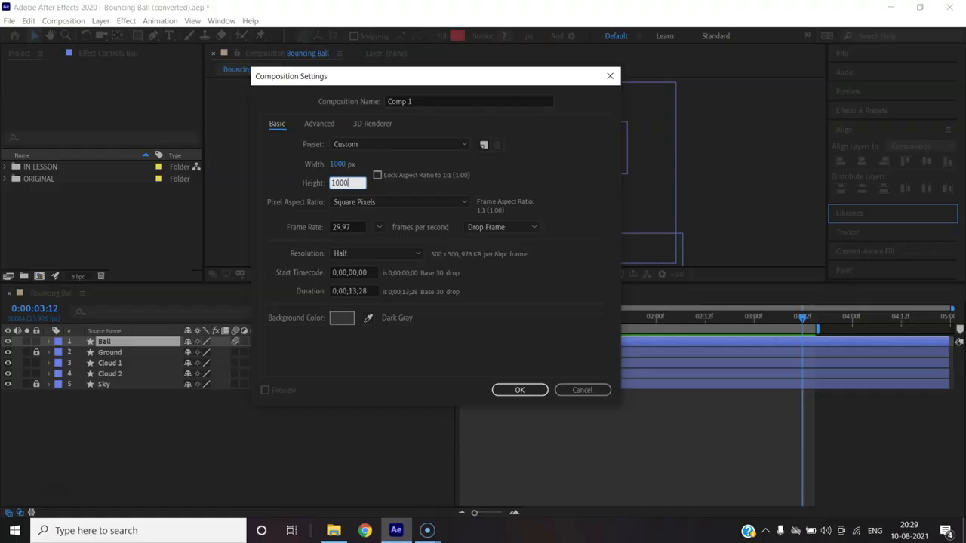
{"action": "left_click", "coordinate": [368, 318]}
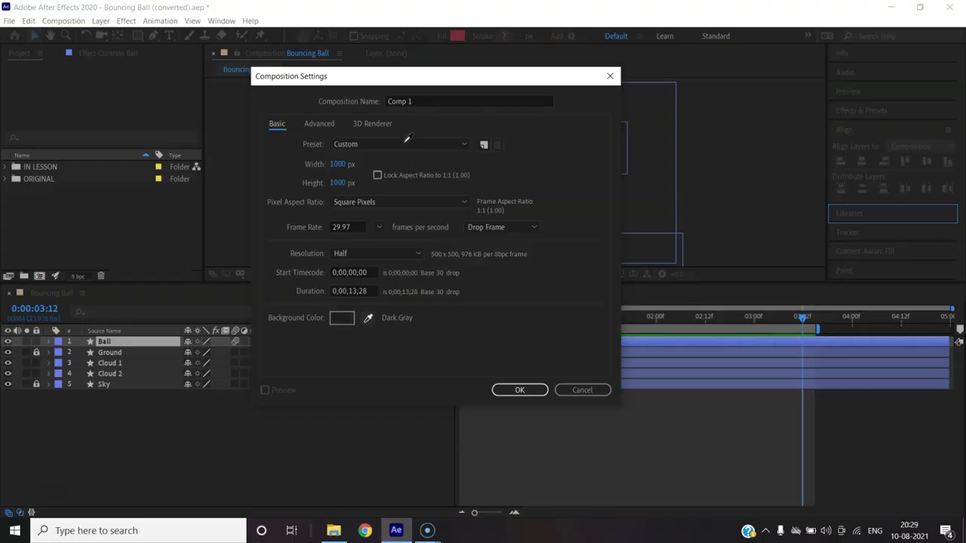
{"action": "left_click", "coordinate": [519, 390]}
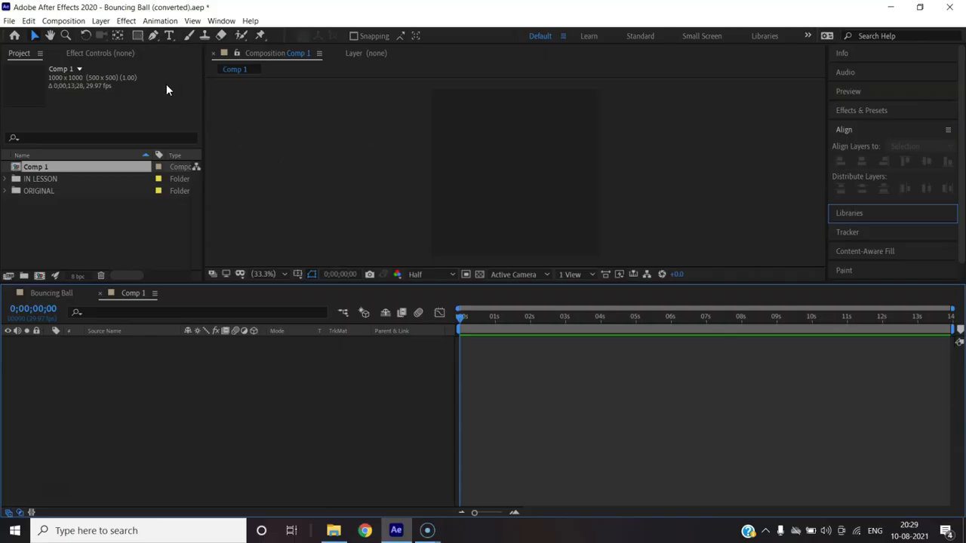
Add a rectangle shape layer covering the whole composition as the sky and set its fill to blue 3C71EB.
{"action": "double_click", "coordinate": [139, 36]}
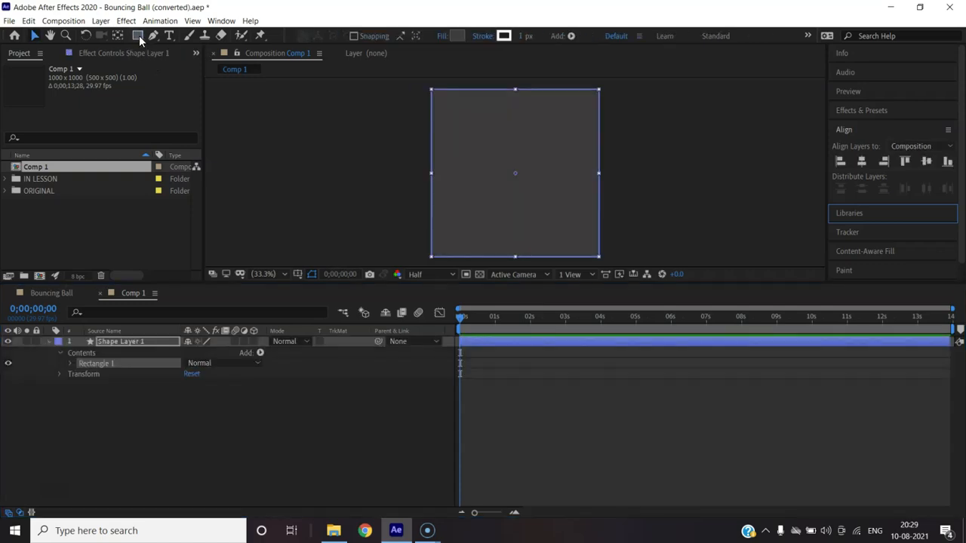
{"action": "left_click", "coordinate": [460, 38]}
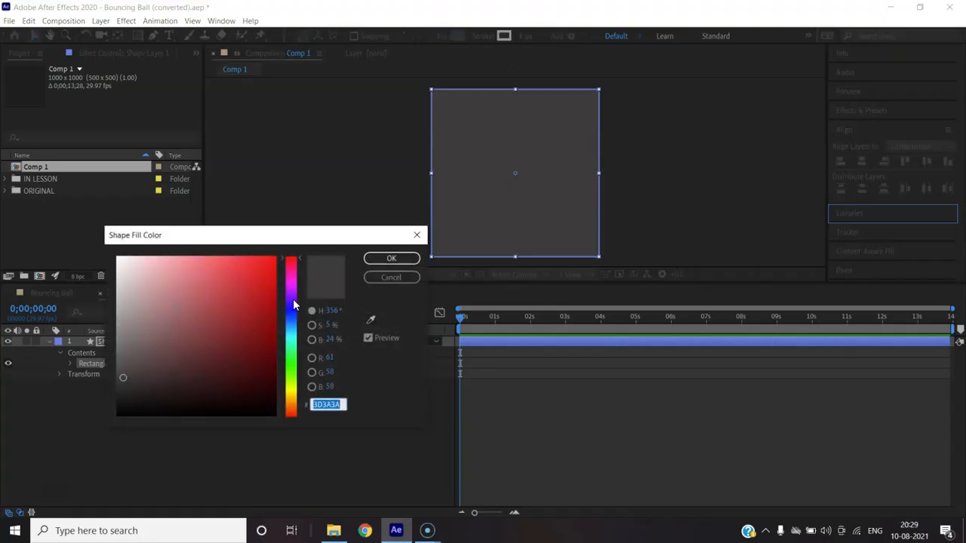
{"action": "left_click_drag", "start_coordinate": [291, 310], "coordinate": [291, 317]}
{"action": "left_click_drag", "start_coordinate": [249, 271], "coordinate": [234, 269]}
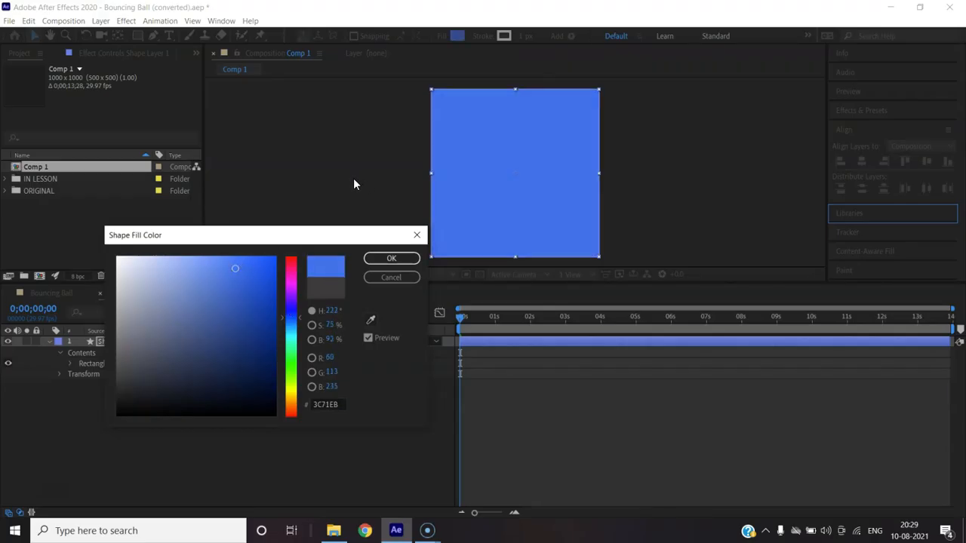
{"action": "left_click", "coordinate": [390, 257]}
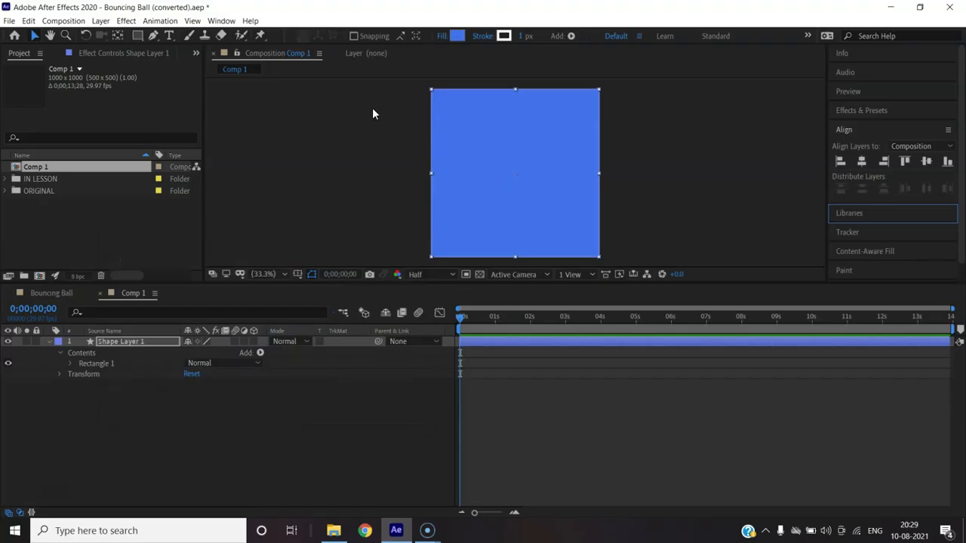
Set the sky rectangle's stroke to none and deselect the layer.
{"action": "left_click", "coordinate": [503, 37]}
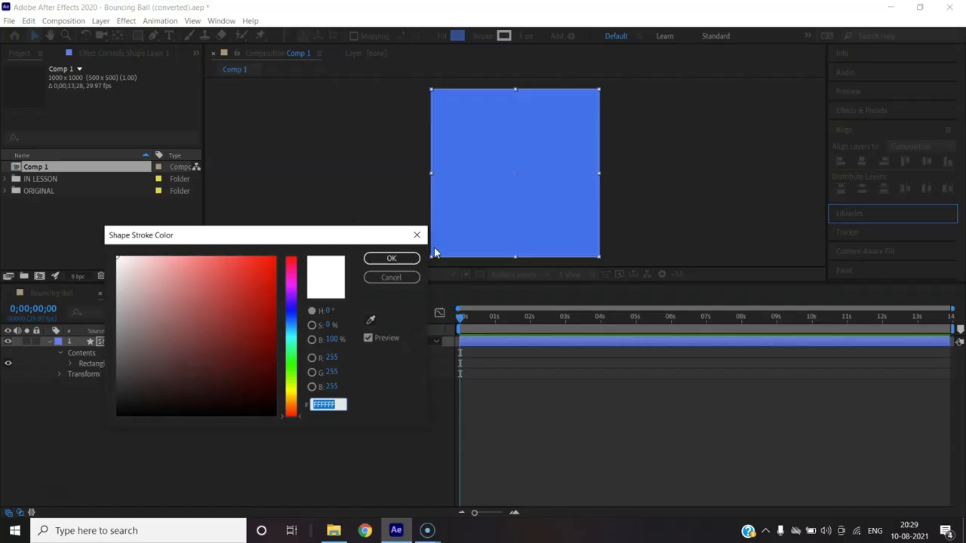
{"action": "left_click", "coordinate": [392, 258]}
{"action": "left_click", "coordinate": [486, 36]}
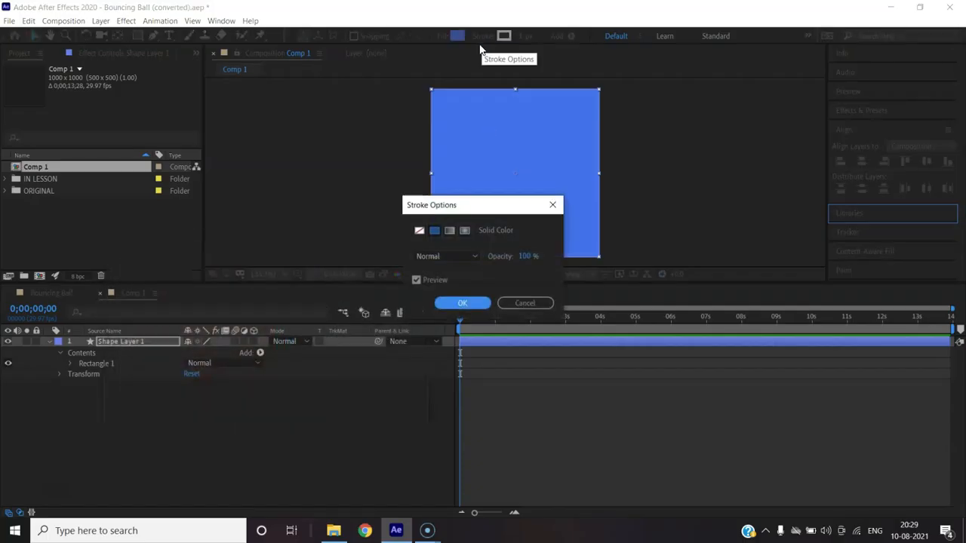
{"action": "left_click", "coordinate": [420, 230]}
{"action": "left_click", "coordinate": [445, 302]}
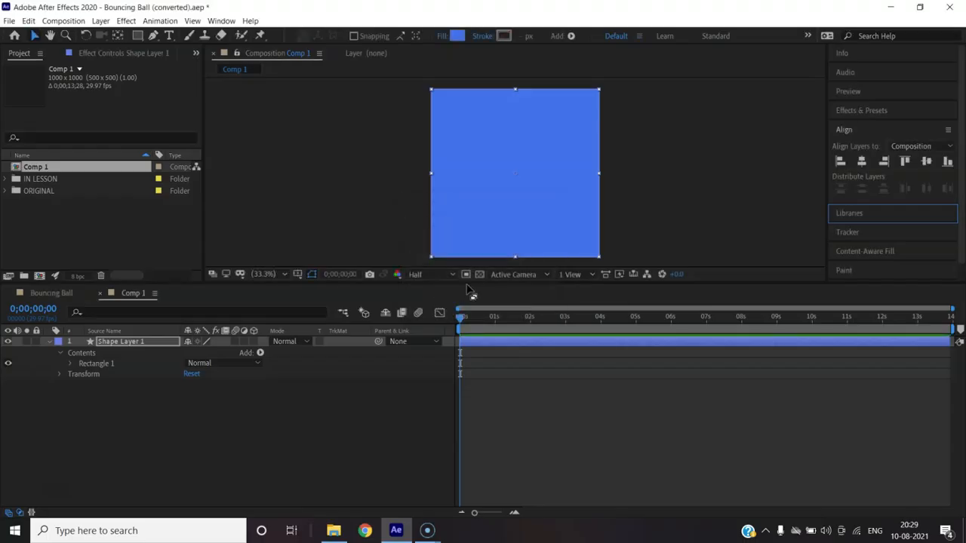
{"action": "left_click", "coordinate": [369, 134]}
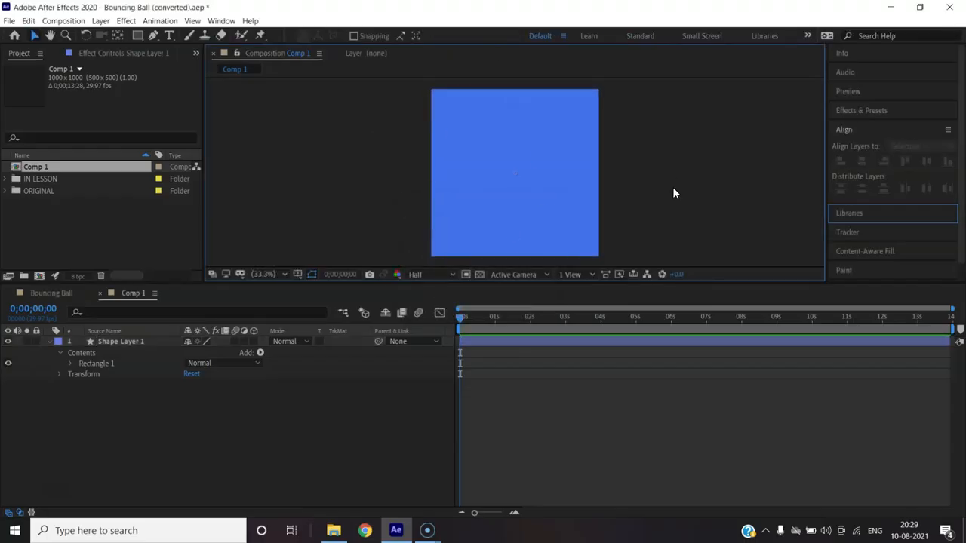
Draw a wide ground rectangle on a new layer along the composition's lower edge, extending past both sides, with dark gray fill 3B3D41.
{"action": "left_click", "coordinate": [138, 33]}
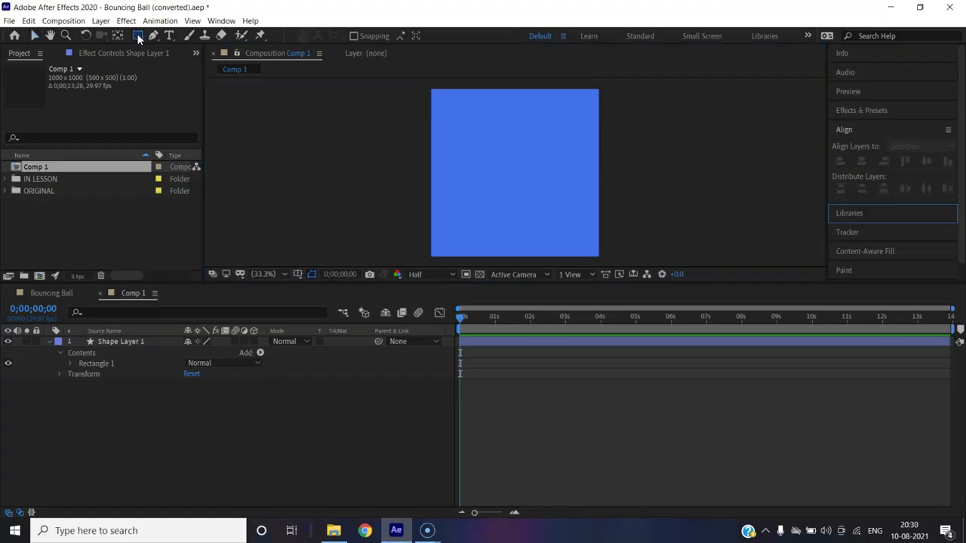
{"action": "left_click", "coordinate": [358, 36]}
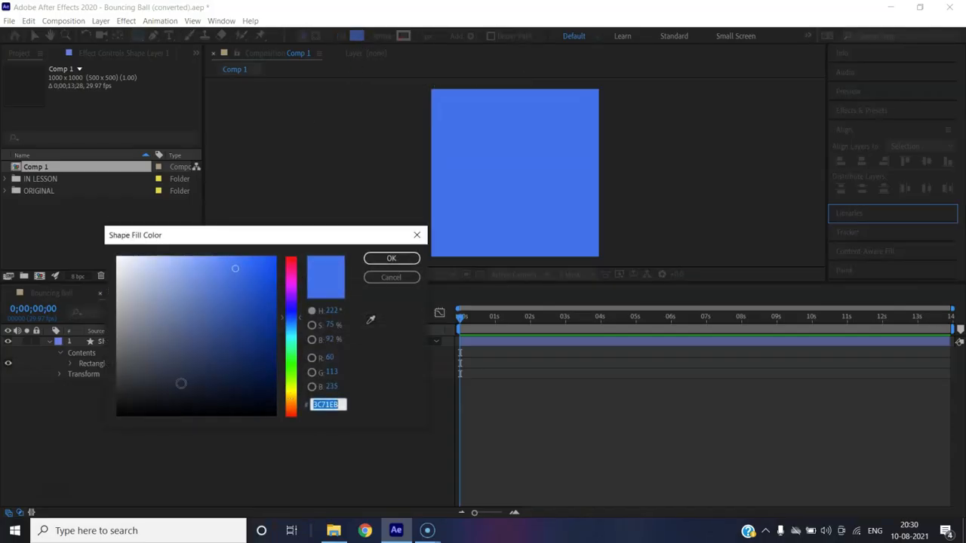
{"action": "left_click", "coordinate": [133, 384]}
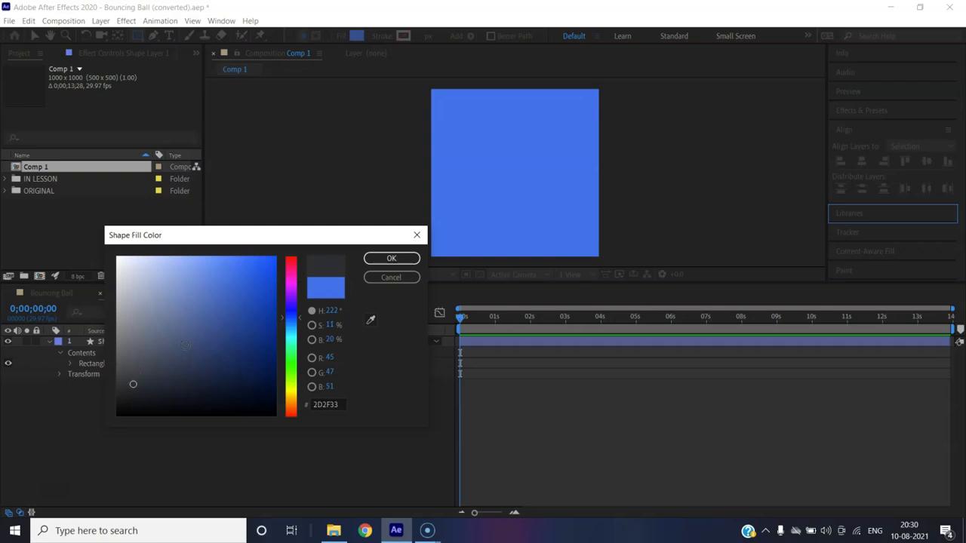
{"action": "left_click", "coordinate": [130, 376]}
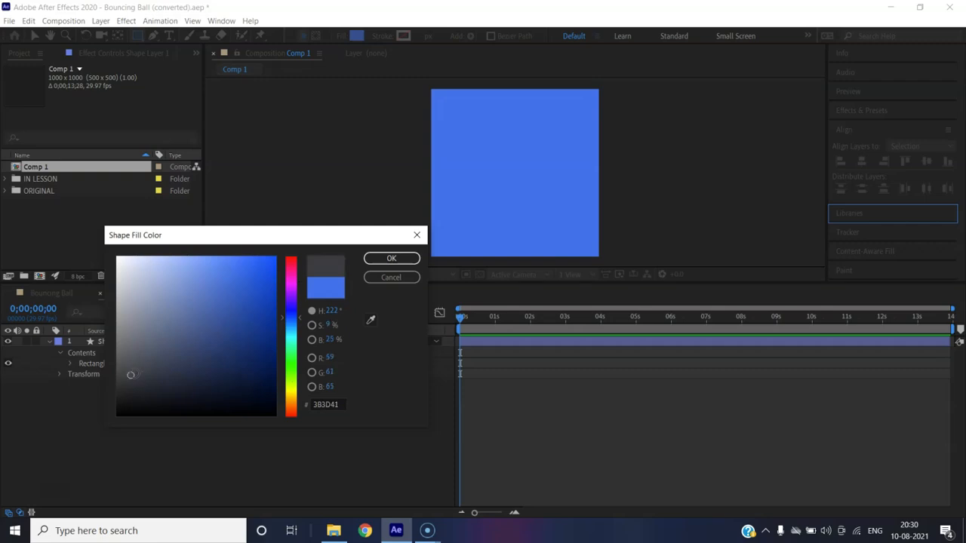
{"action": "left_click", "coordinate": [392, 258]}
{"action": "left_click", "coordinate": [418, 237]}
{"action": "left_click_drag", "start_coordinate": [408, 235], "coordinate": [636, 264]}
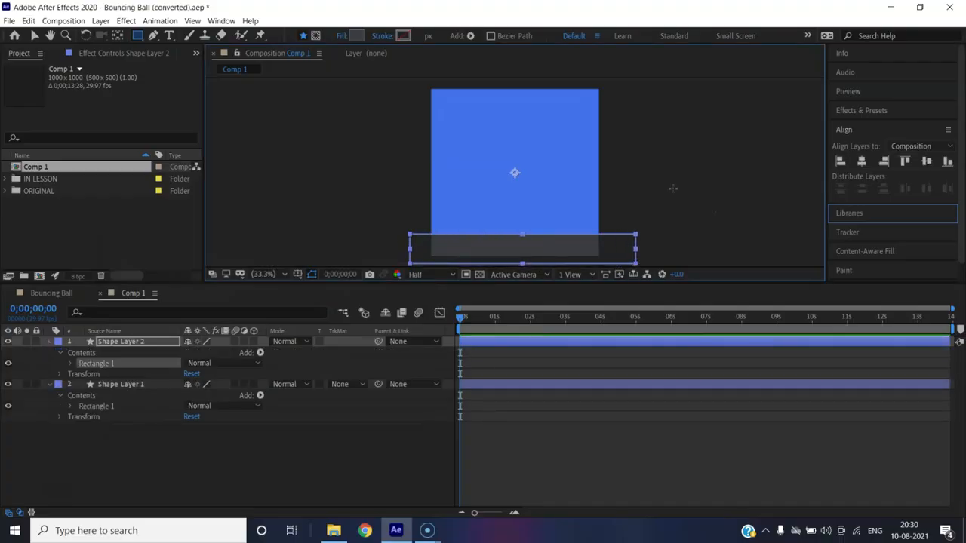
Deselect the ground rectangle and collapse the properties of both shape layers.
{"action": "left_click", "coordinate": [147, 431]}
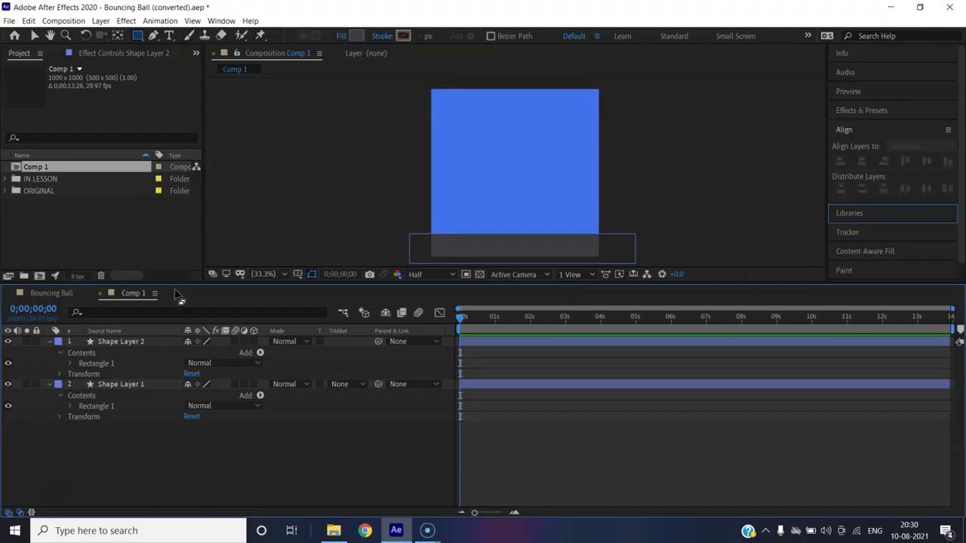
{"action": "left_click", "coordinate": [50, 341]}
{"action": "left_click", "coordinate": [50, 352]}
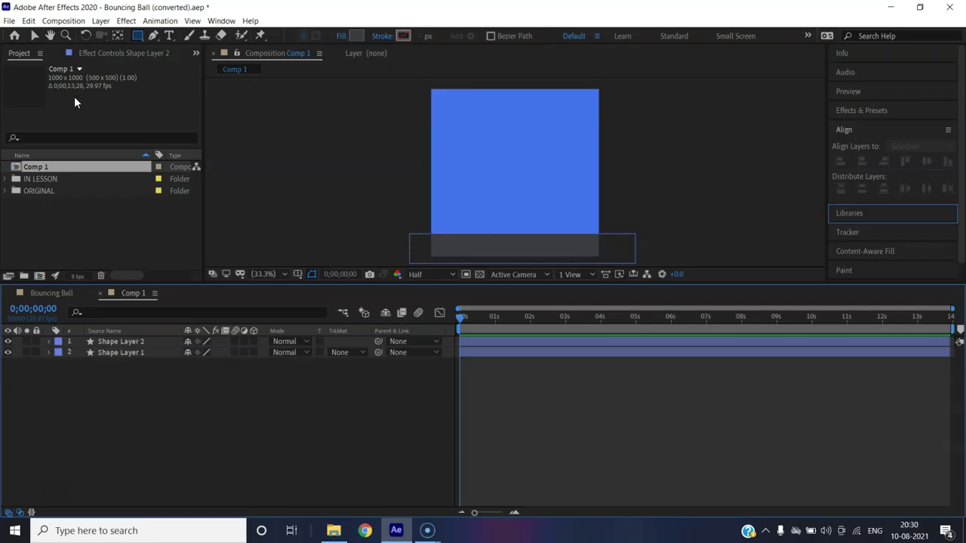
Draw a circular ball with the Ellipse tool near the middle of the sky on a new shape layer.
{"action": "left_click", "coordinate": [141, 37]}
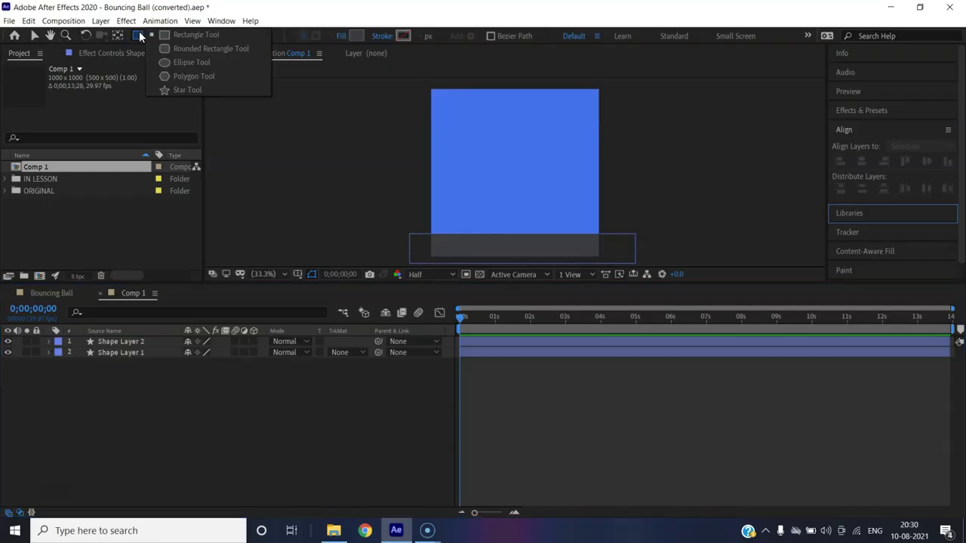
{"action": "left_click", "coordinate": [184, 62]}
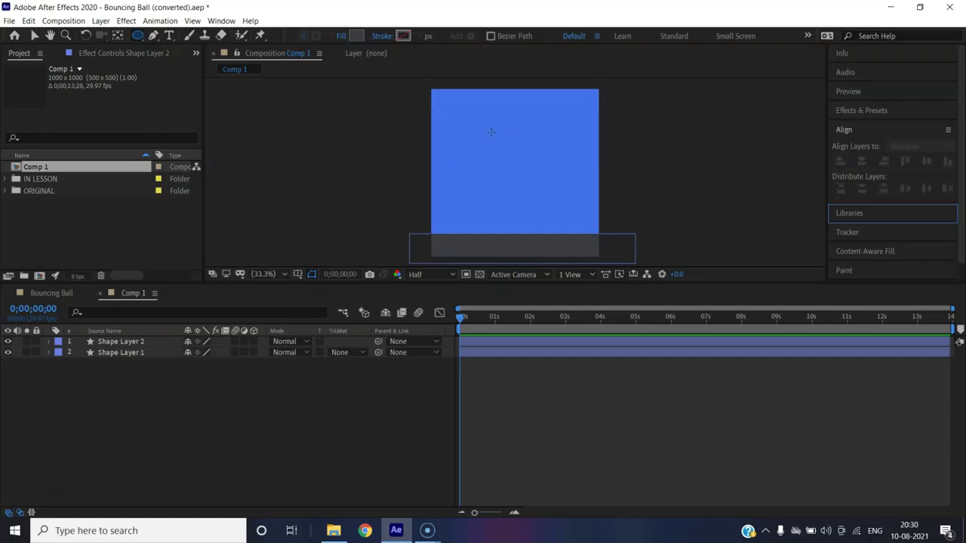
{"action": "mouse_move", "coordinate": [491, 136]}
{"action": "left_mouse_down"}
{"action": "mouse_move", "coordinate": [538, 185]}
{"action": "mouse_move", "coordinate": [530, 156]}
{"action": "left_mouse_up"}
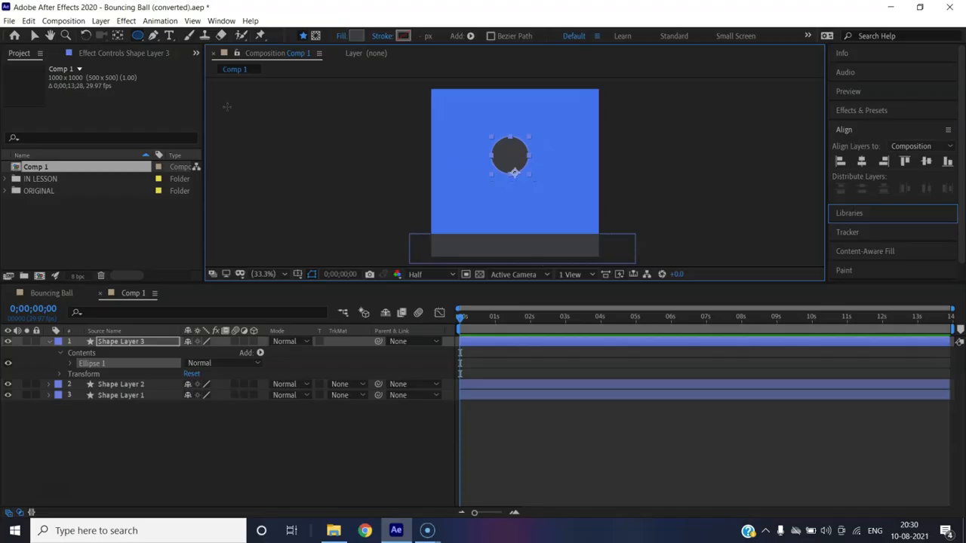
Change the ball's fill color to a crimson red.
{"action": "left_click", "coordinate": [357, 35]}
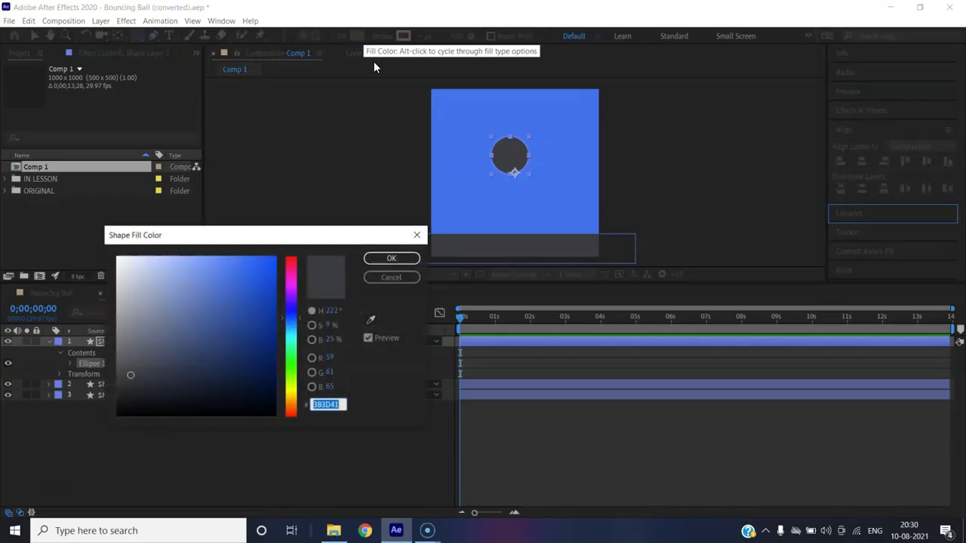
{"action": "left_click", "coordinate": [289, 265]}
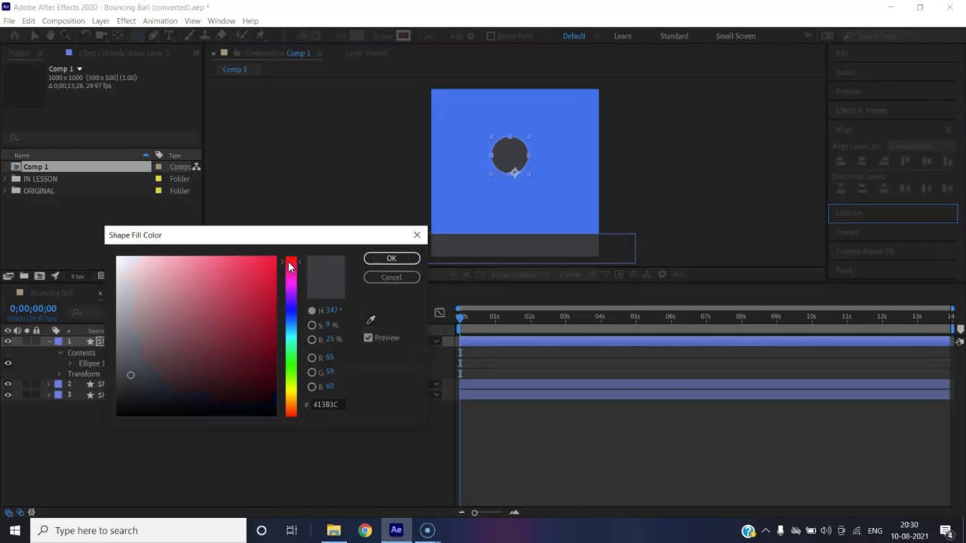
{"action": "left_click", "coordinate": [252, 266]}
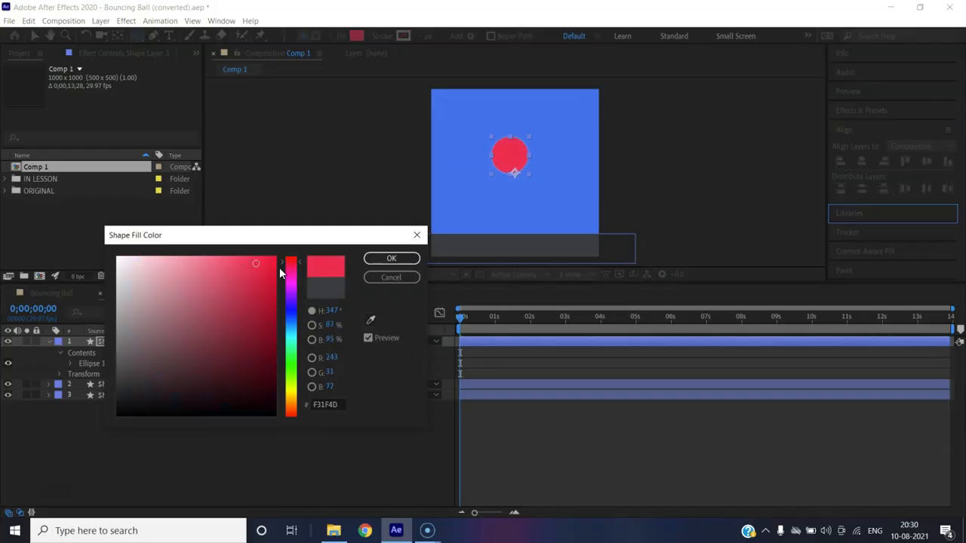
{"action": "mouse_move", "coordinate": [252, 266]}
{"action": "left_mouse_down"}
{"action": "mouse_move", "coordinate": [240, 282]}
{"action": "mouse_move", "coordinate": [254, 277]}
{"action": "left_mouse_up"}
{"action": "left_click", "coordinate": [391, 258]}
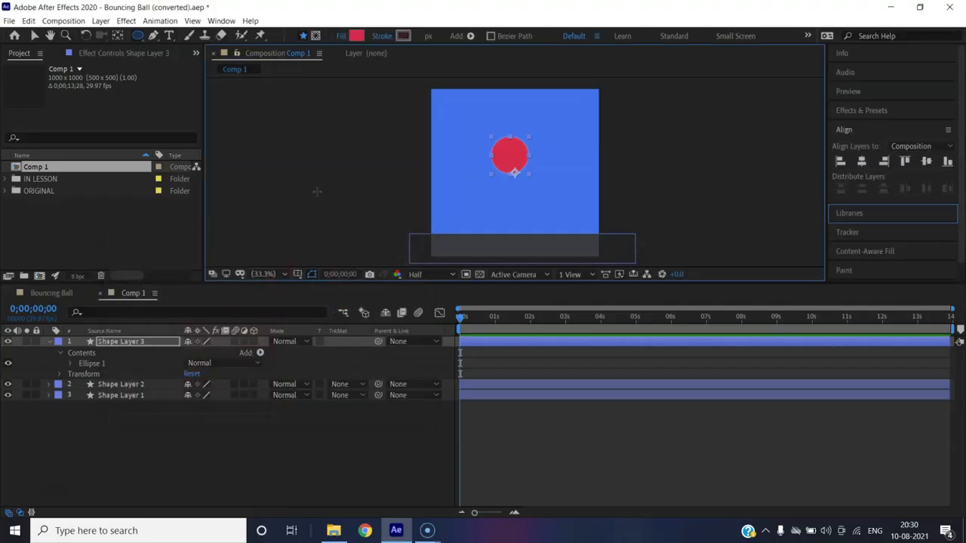
Center the ball horizontally and vertically in the composition.
{"action": "left_click", "coordinate": [861, 162]}
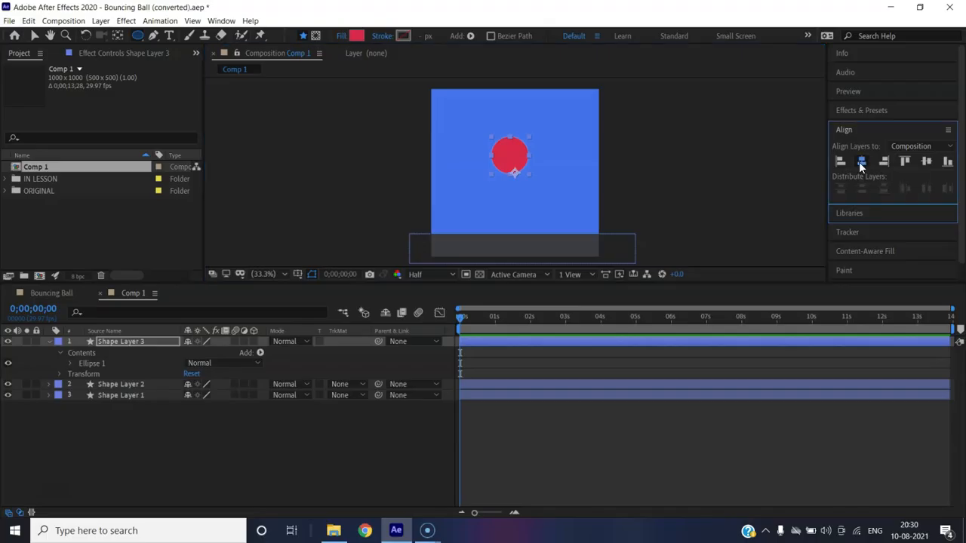
{"action": "left_click", "coordinate": [927, 161]}
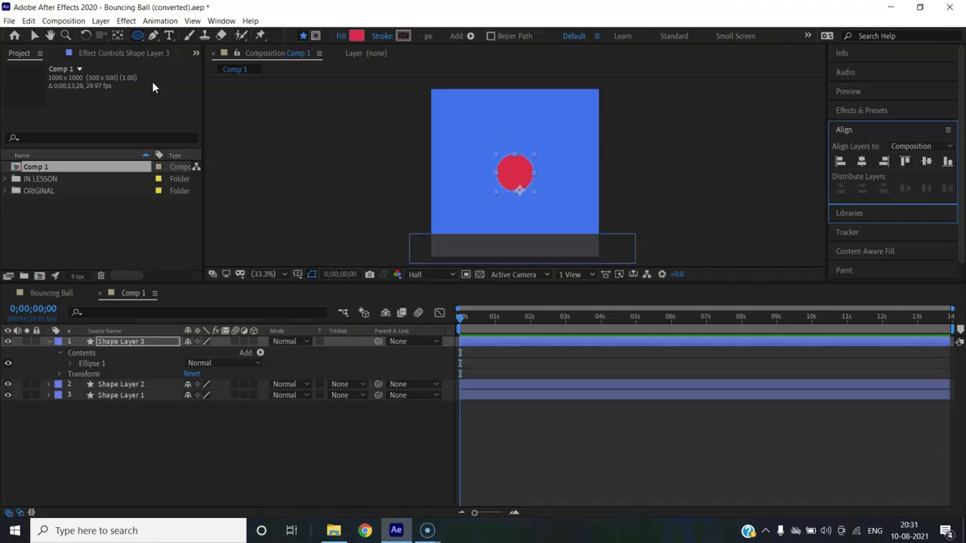
Reveal the ball layer's Position property and set its Y value to -100, placing the ball above the composition.
{"action": "left_click", "coordinate": [35, 36]}
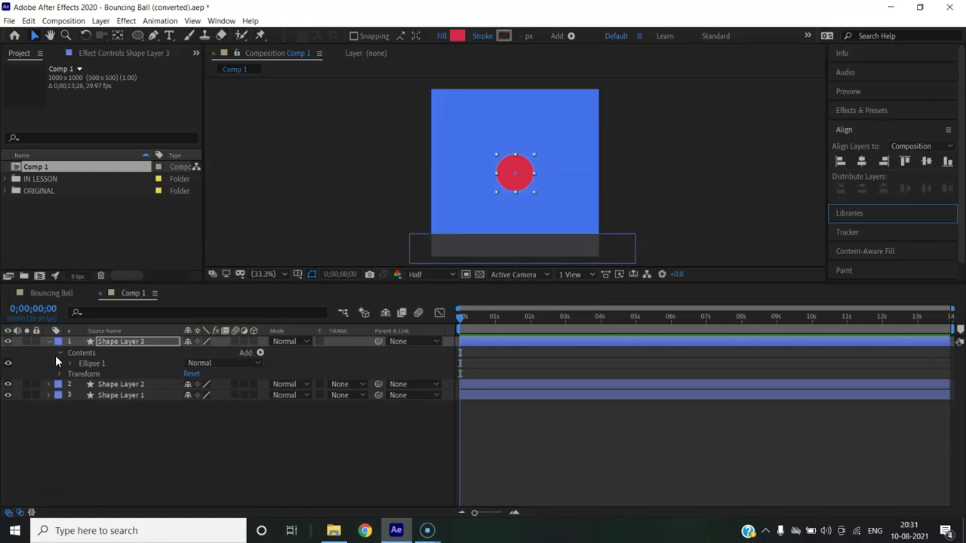
{"action": "key", "text": "p"}
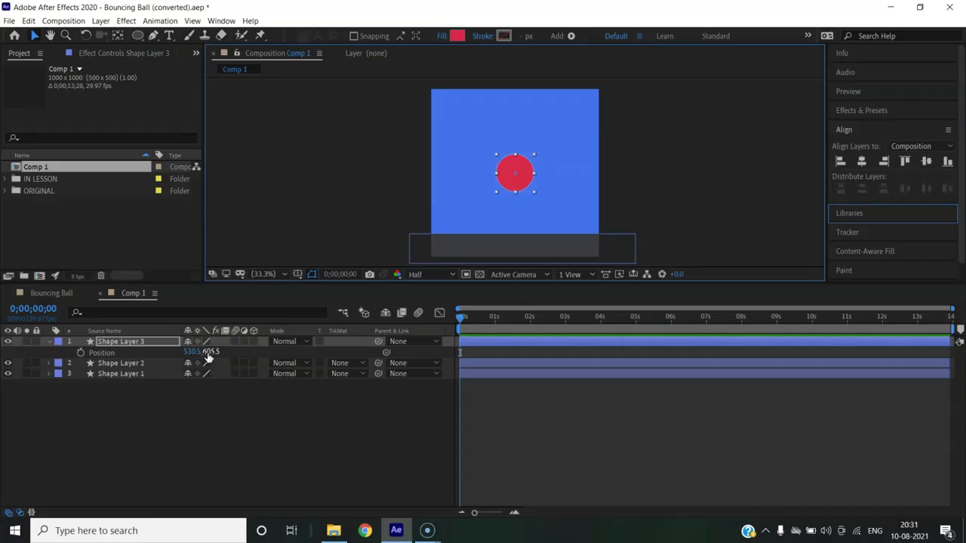
{"action": "left_click_drag", "start_coordinate": [208, 358], "coordinate": [198, 358]}
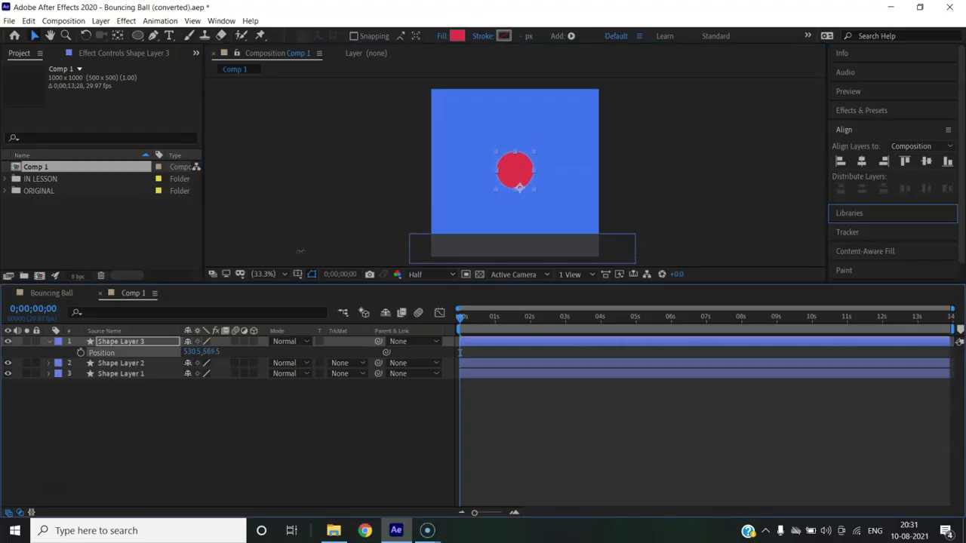
{"action": "left_click", "coordinate": [214, 352]}
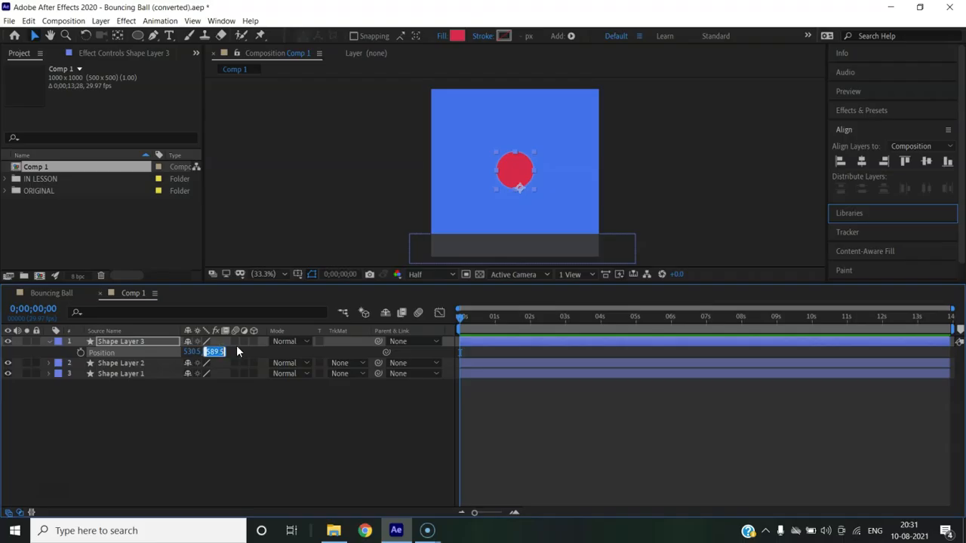
{"action": "key", "text": "BackSpace"}
{"action": "type", "text": "-100"}
{"action": "key", "text": "Return"}
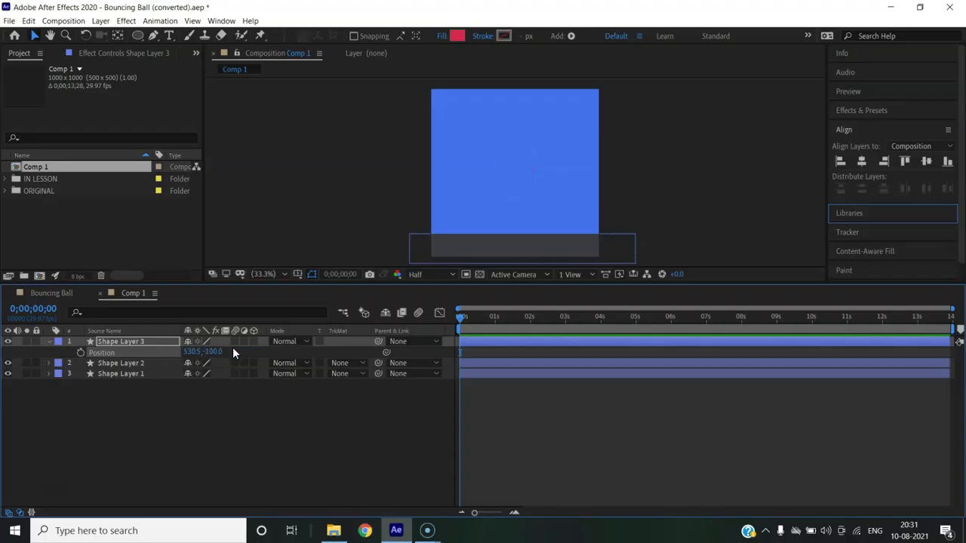
{"action": "scroll", "coordinate": [640, 128], "scroll_direction": "down", "scroll_amount": 2}
{"action": "scroll", "coordinate": [640, 128], "scroll_direction": "up", "scroll_amount": 1}
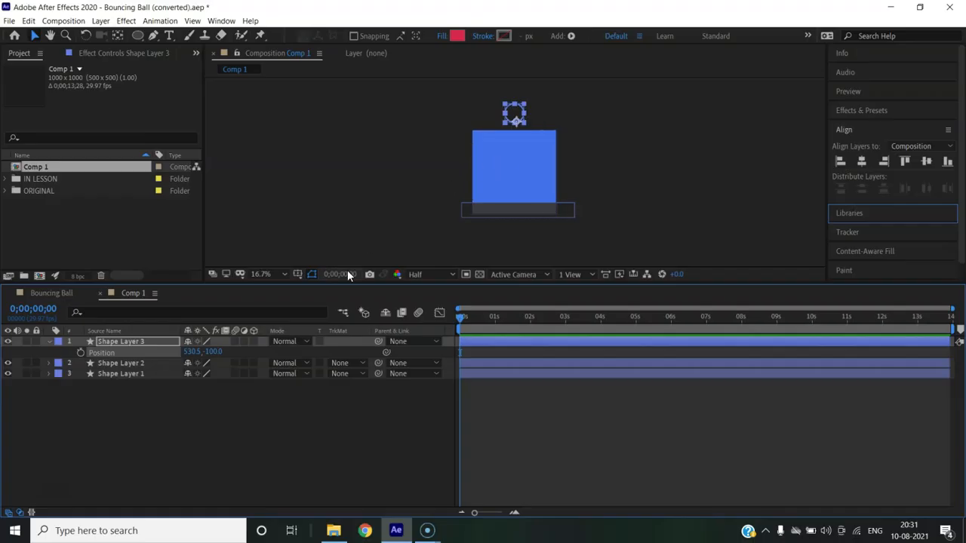
Glance at the Bouncing Ball composition, then enable Position keyframing for the ball in Comp 1 at the first frame with Y at -100.
{"action": "left_click", "coordinate": [51, 293]}
{"action": "scroll", "coordinate": [451, 230], "scroll_direction": "down", "scroll_amount": 2}
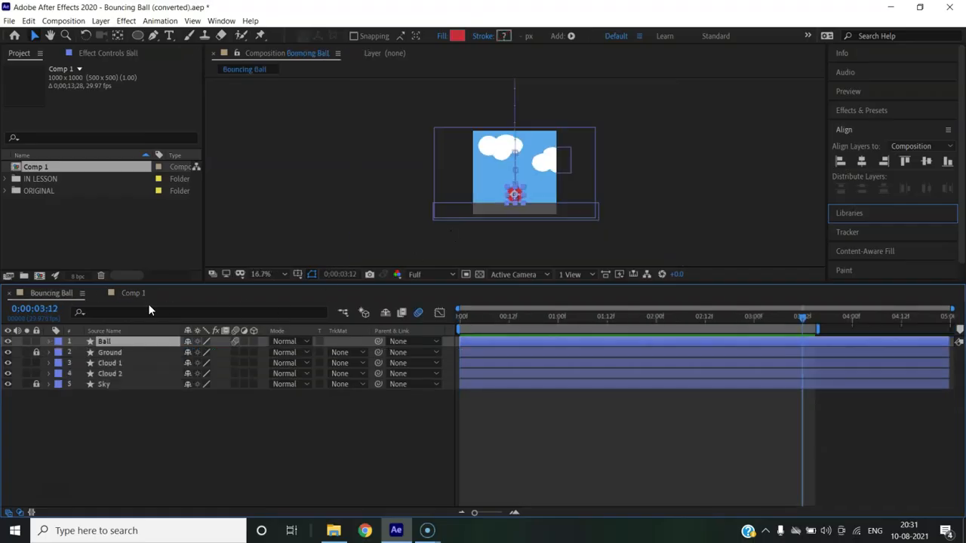
{"action": "left_click", "coordinate": [132, 293]}
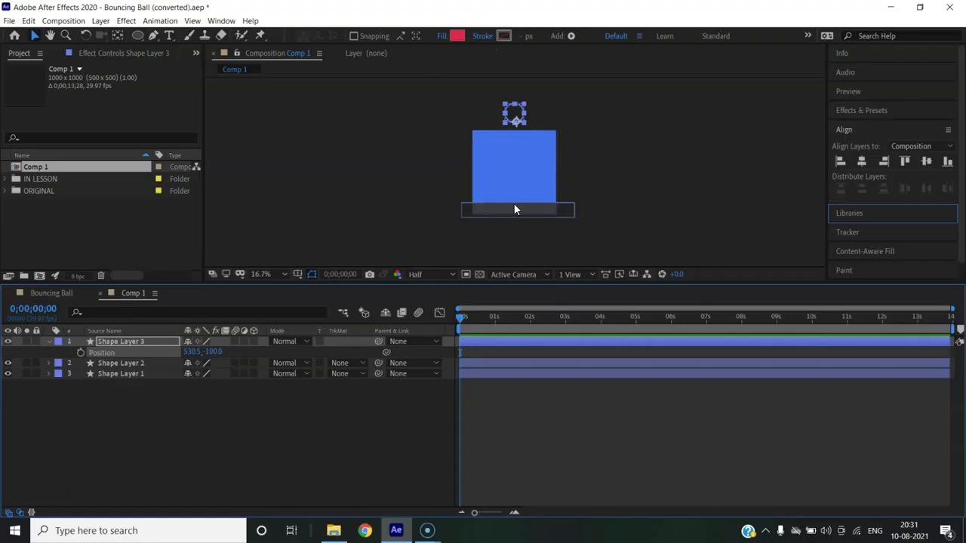
{"action": "left_click", "coordinate": [214, 352]}
{"action": "type", "text": "700"}
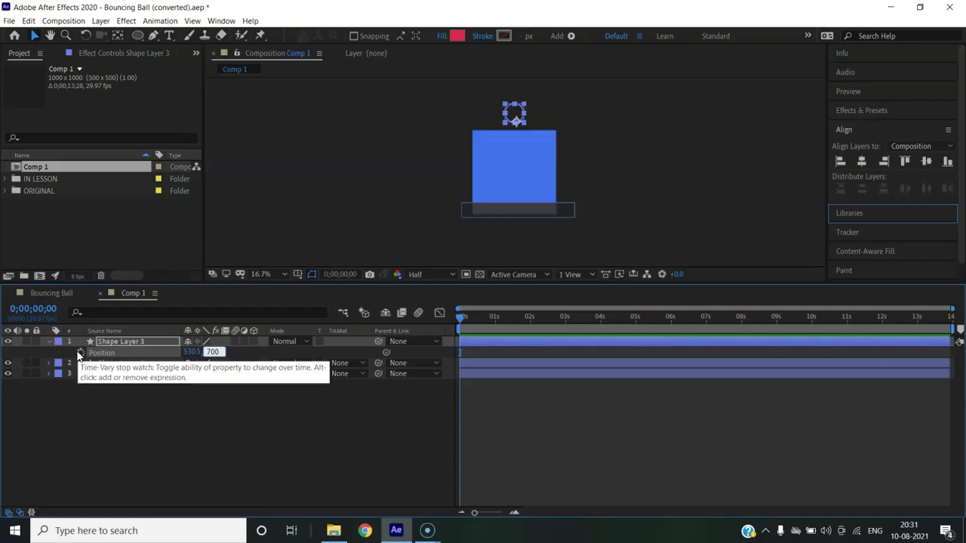
{"action": "left_click", "coordinate": [79, 353]}
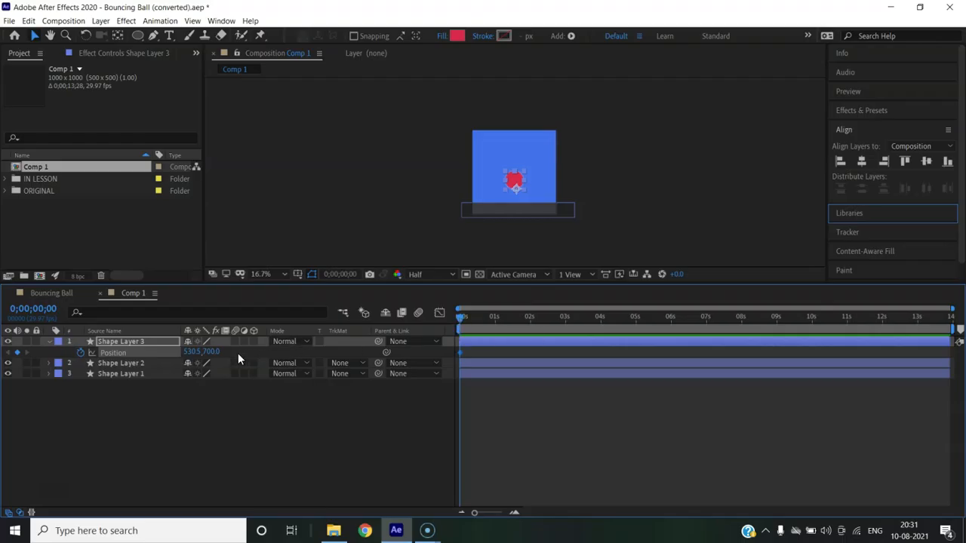
{"action": "left_click", "coordinate": [212, 353]}
{"action": "type", "text": "100"}
{"action": "key", "text": "Return"}
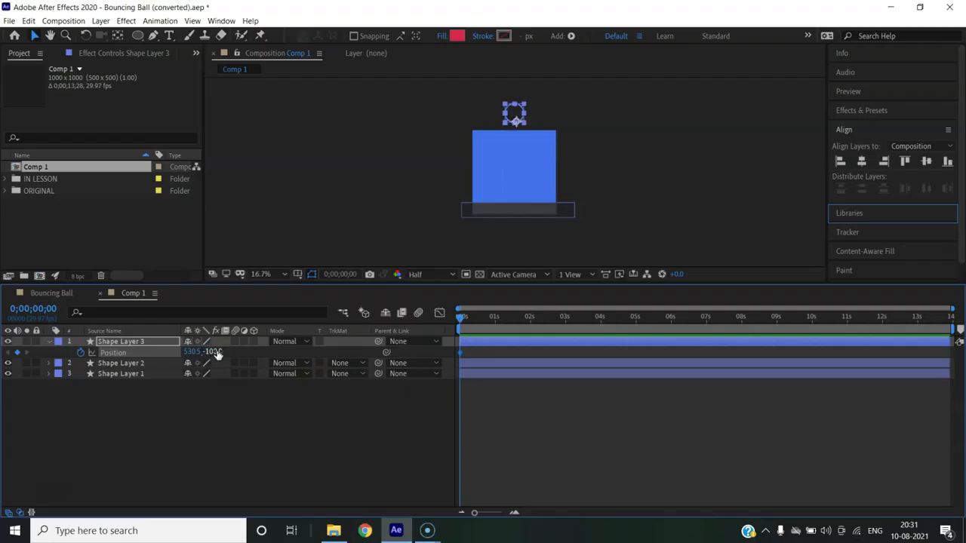
Shorten the work area to end at about 3;11 and trim the composition to it.
{"action": "left_click_drag", "start_coordinate": [461, 321], "coordinate": [495, 311]}
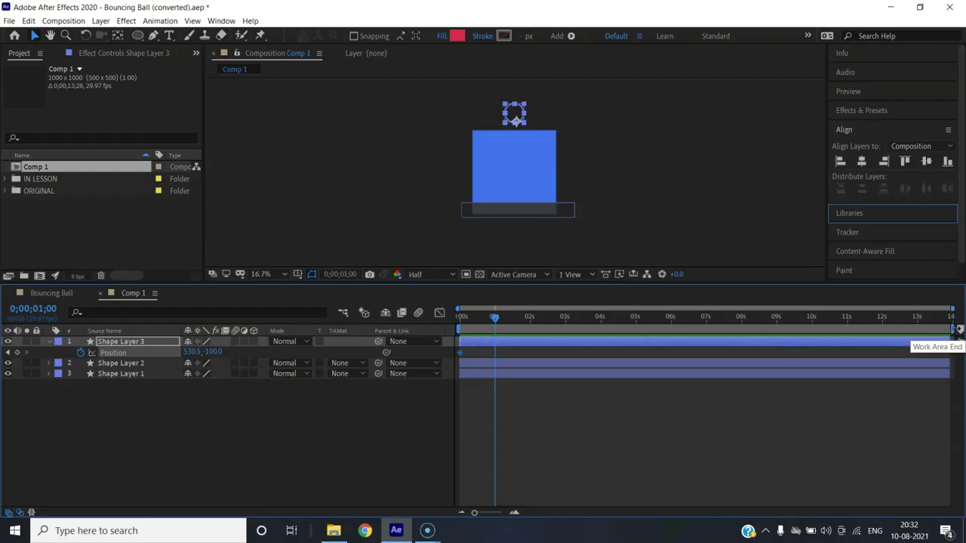
{"action": "left_click_drag", "start_coordinate": [959, 330], "coordinate": [544, 330]}
{"action": "mouse_move", "coordinate": [549, 290]}
{"action": "left_mouse_down"}
{"action": "mouse_move", "coordinate": [534, 292]}
{"action": "mouse_move", "coordinate": [584, 295]}
{"action": "left_mouse_up"}
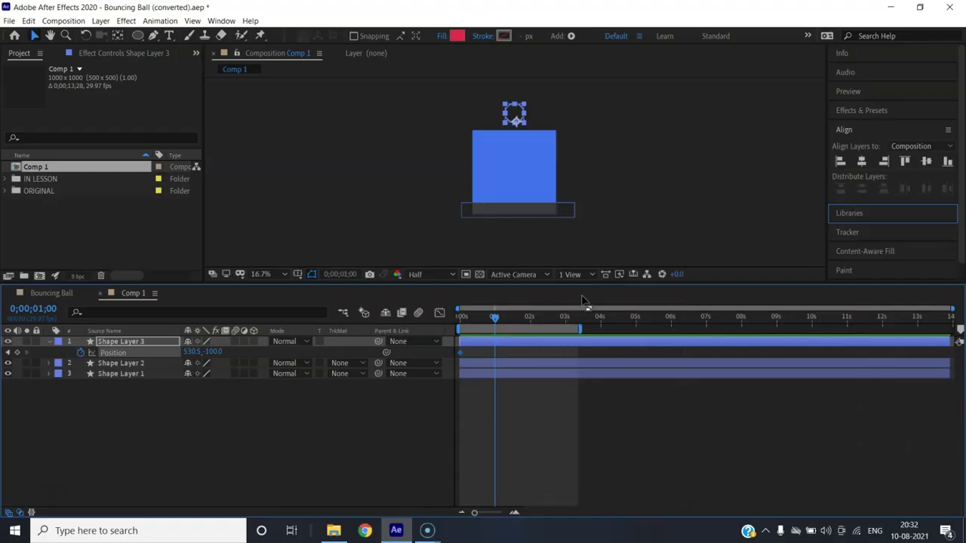
{"action": "left_click", "coordinate": [72, 21]}
{"action": "left_click", "coordinate": [83, 75]}
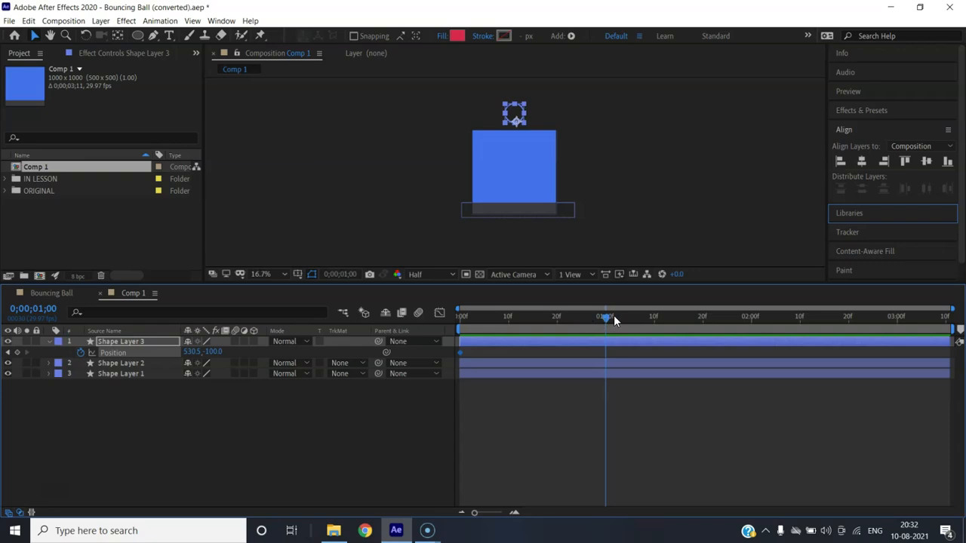
Add a Position keyframe for the ball at 0;00;00;10 with its Y value at 850.
{"action": "left_click_drag", "start_coordinate": [605, 317], "coordinate": [508, 307]}
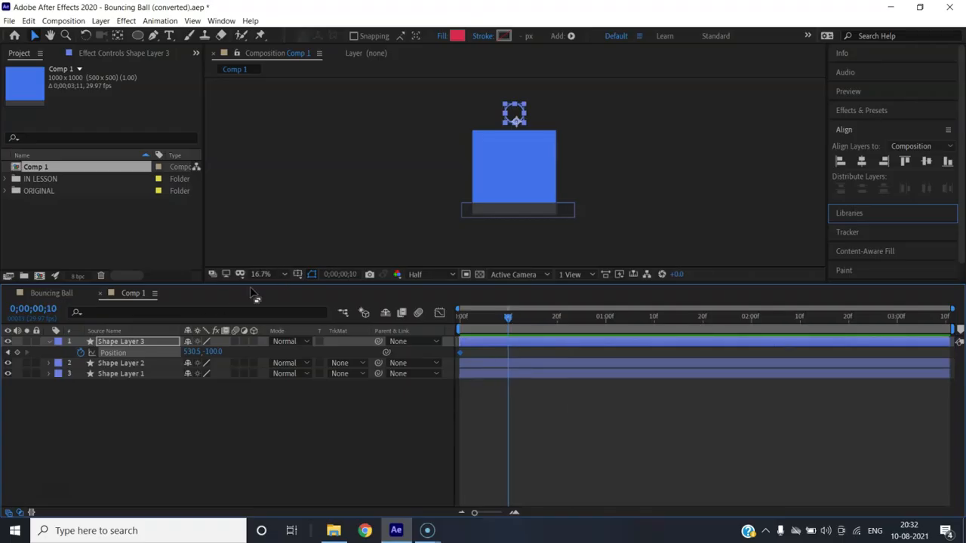
{"action": "left_click", "coordinate": [213, 352]}
{"action": "type", "text": "700"}
{"action": "key", "text": "Return"}
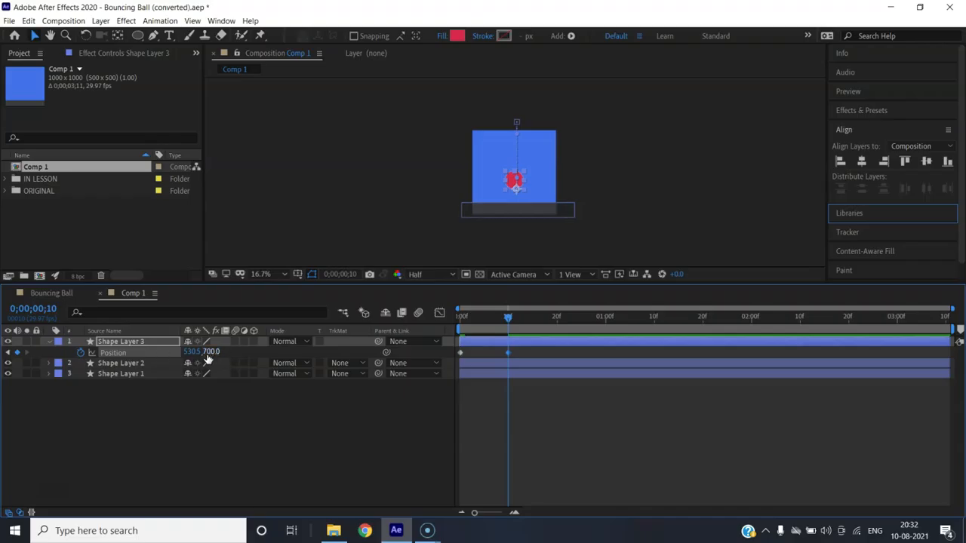
{"action": "left_click_drag", "start_coordinate": [210, 352], "coordinate": [217, 425]}
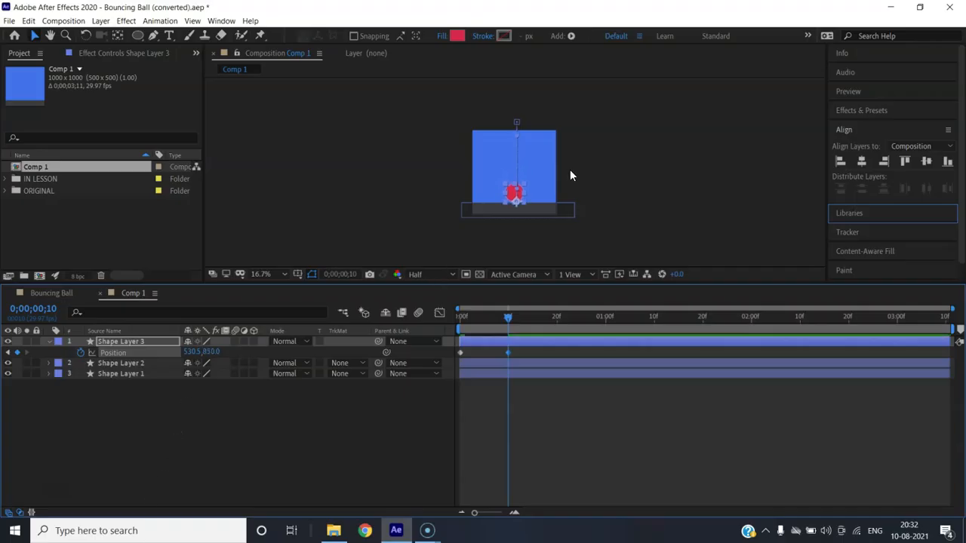
Lower the ball onto the ground at 0;00;00;10 by setting its Y position to 857.
{"action": "key", "text": "period"}
{"action": "key", "text": "period"}
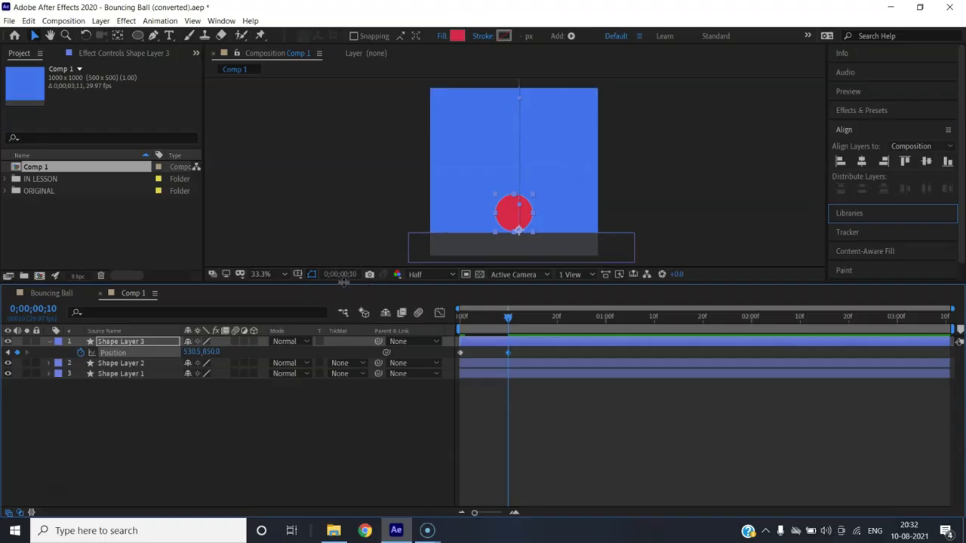
{"action": "left_click_drag", "start_coordinate": [343, 286], "coordinate": [342, 312]}
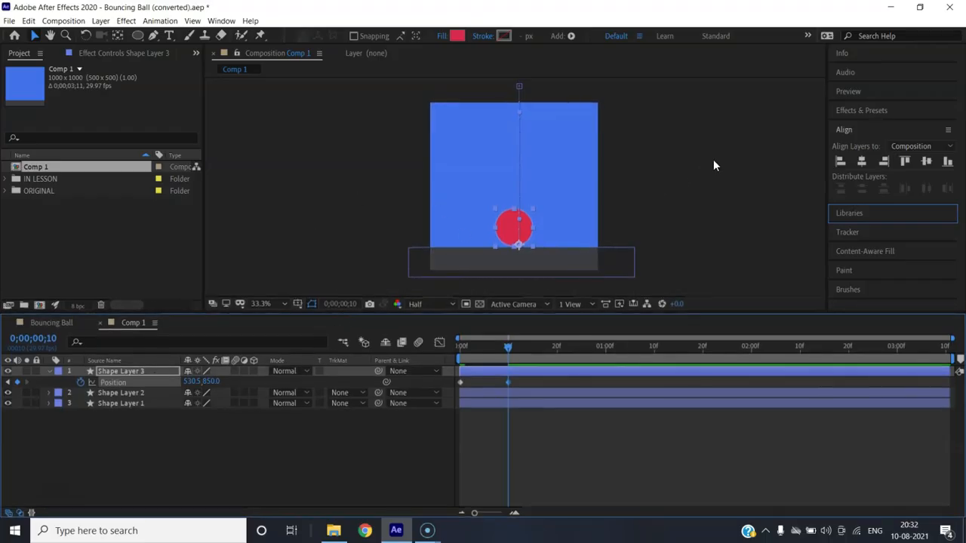
{"action": "key", "text": "slash"}
{"action": "left_click", "coordinate": [260, 304]}
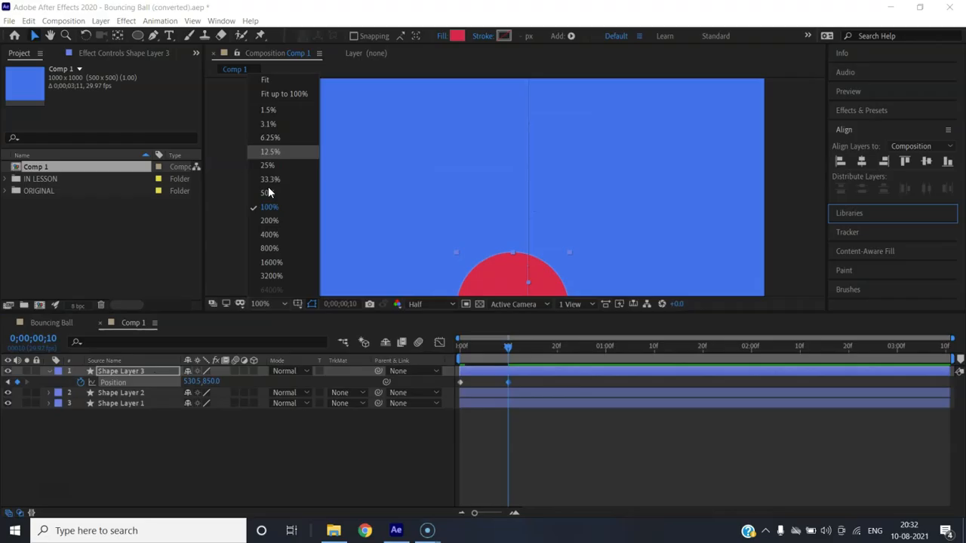
{"action": "left_click", "coordinate": [279, 90]}
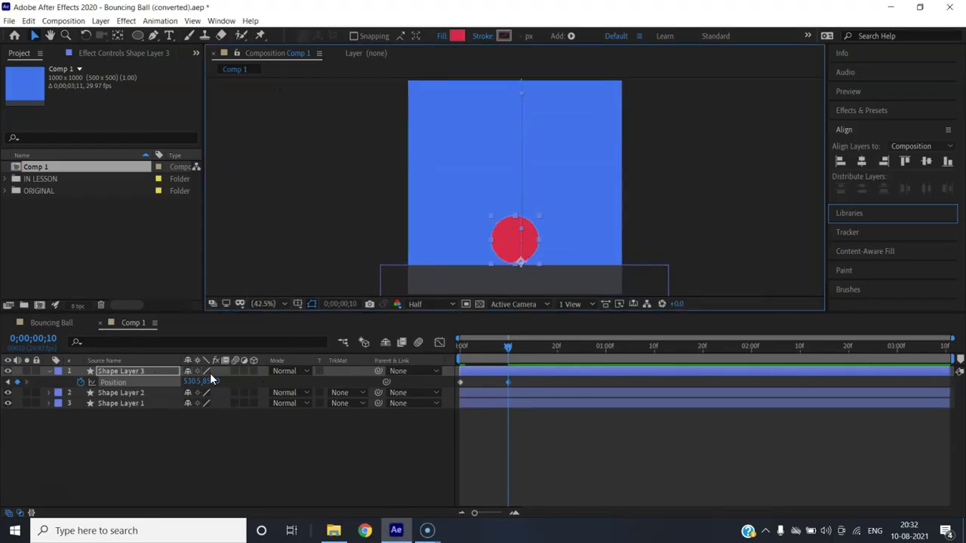
{"action": "left_click_drag", "start_coordinate": [208, 381], "coordinate": [212, 379]}
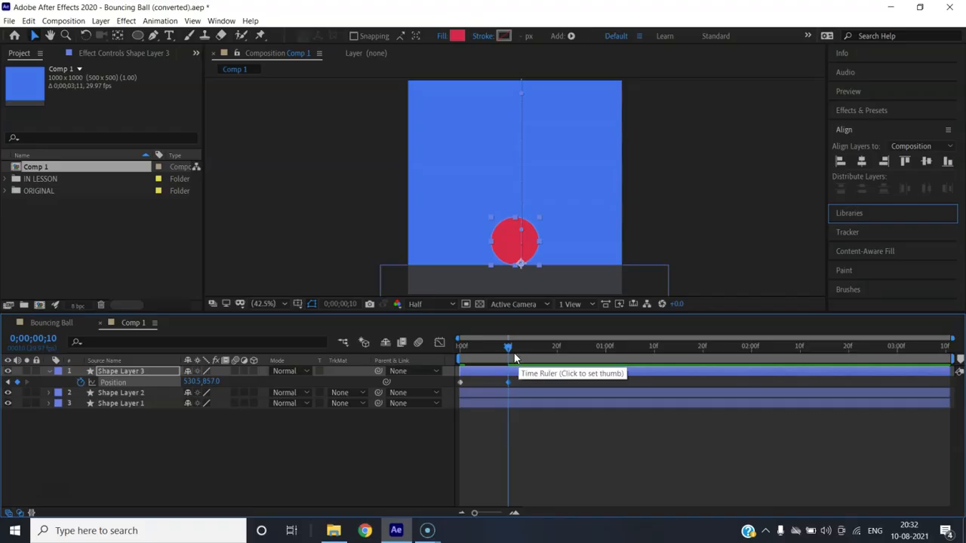
Add a rebound keyframe for the ball at 0;00;00;20 with its Y position at 565.
{"action": "left_click_drag", "start_coordinate": [508, 350], "coordinate": [557, 344]}
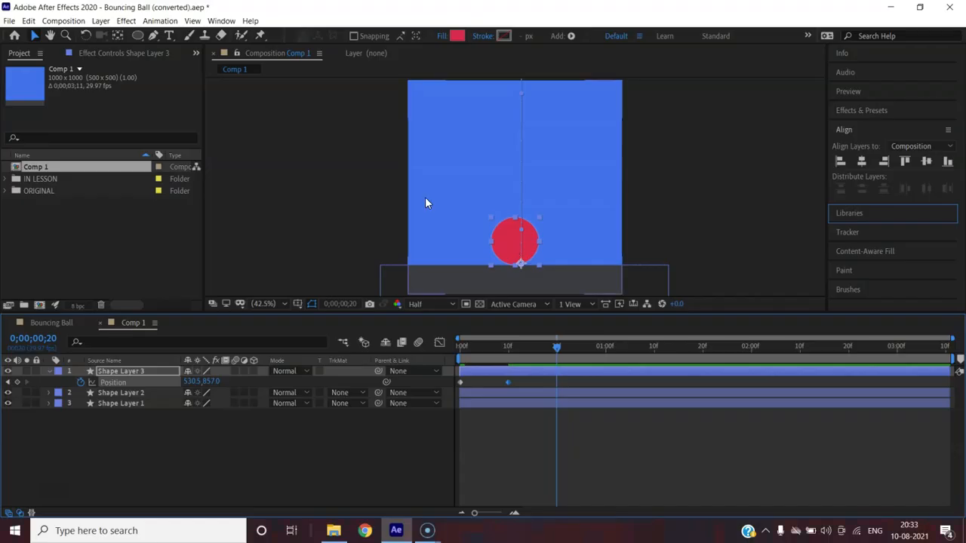
{"action": "left_click_drag", "start_coordinate": [211, 382], "coordinate": [142, 382]}
{"action": "left_click", "coordinate": [212, 382]}
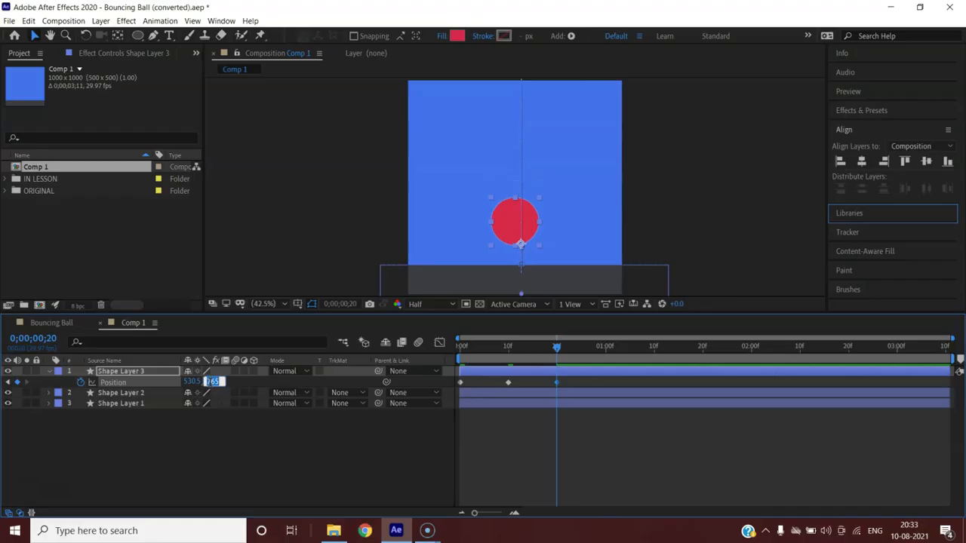
{"action": "type", "text": "565"}
{"action": "key", "text": "Return"}
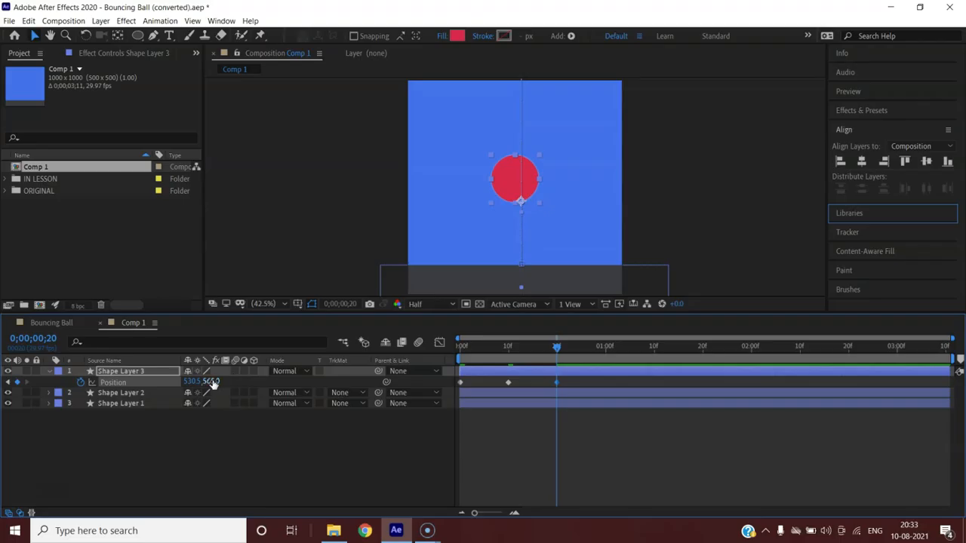
Raise the ball's rebound at 0;00;00;20 to a Y position of 373.
{"action": "left_click_drag", "start_coordinate": [211, 382], "coordinate": [247, 297]}
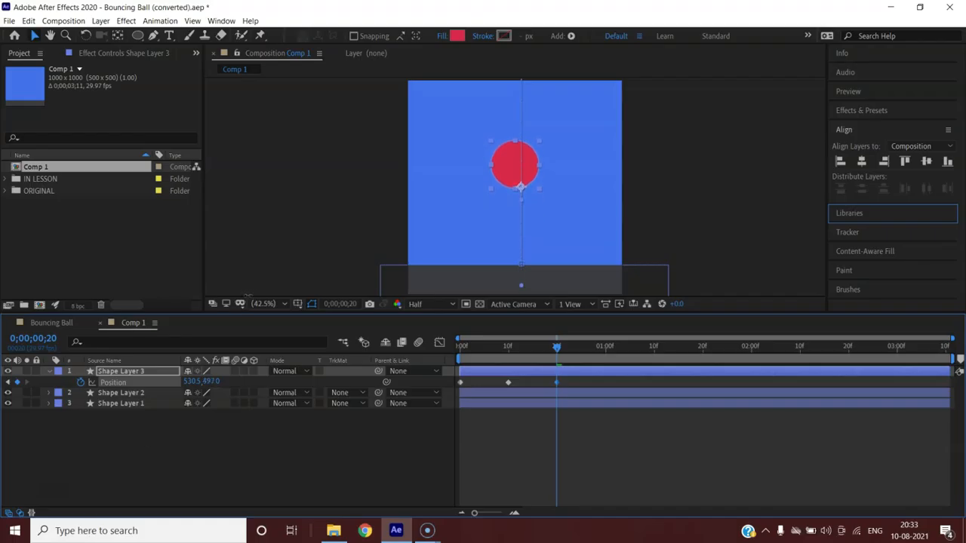
{"action": "left_click_drag", "start_coordinate": [276, 259], "coordinate": [338, 172]}
{"action": "right_click", "coordinate": [337, 171]}
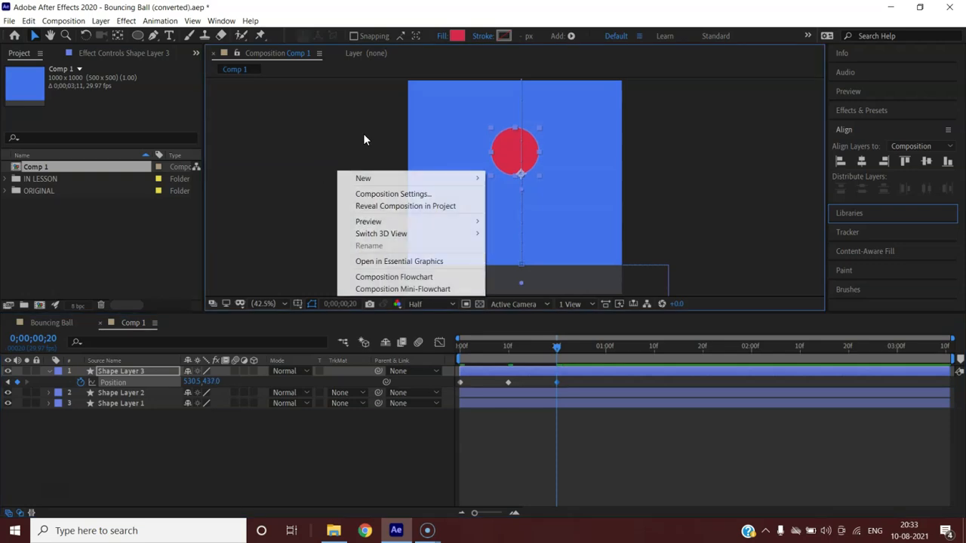
{"action": "left_click", "coordinate": [358, 144]}
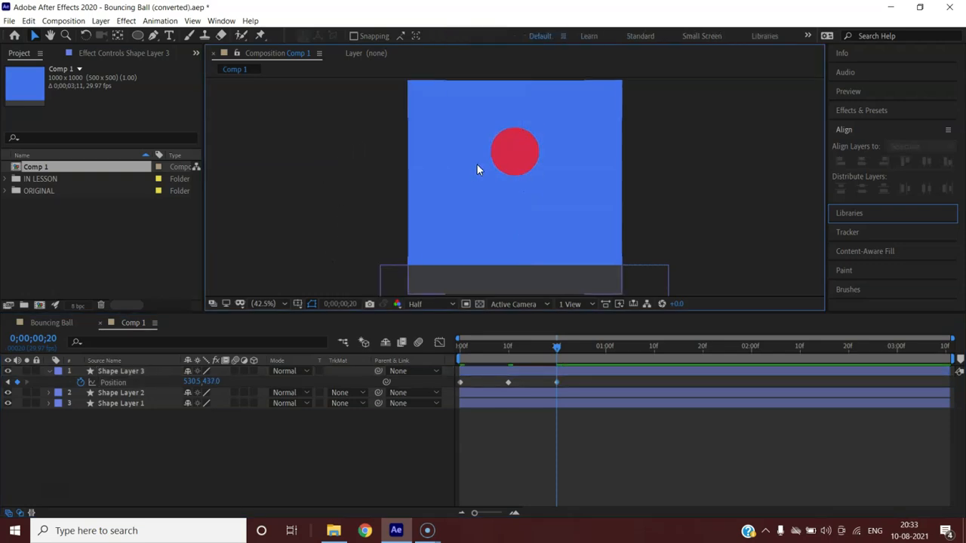
{"action": "left_click_drag", "start_coordinate": [210, 381], "coordinate": [159, 381]}
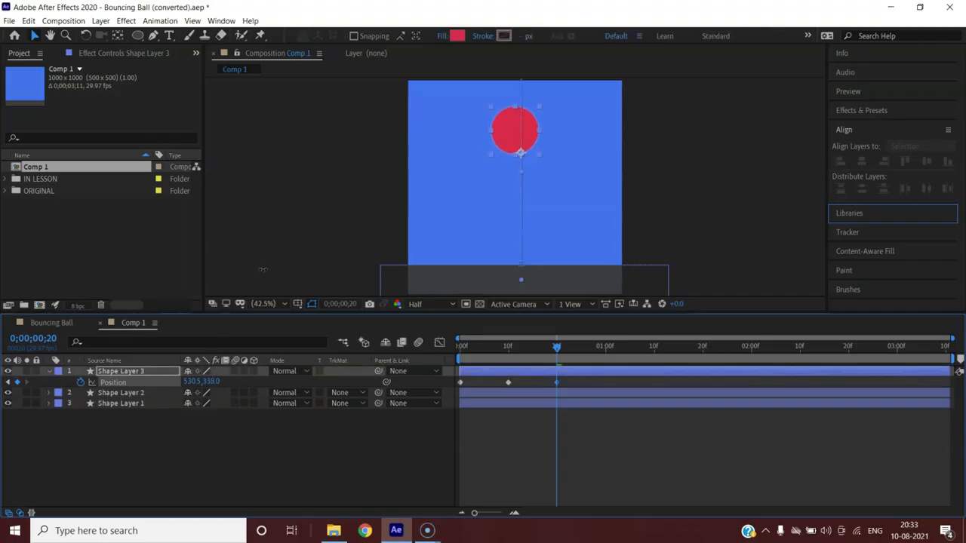
{"action": "left_click_drag", "start_coordinate": [262, 269], "coordinate": [270, 302]}
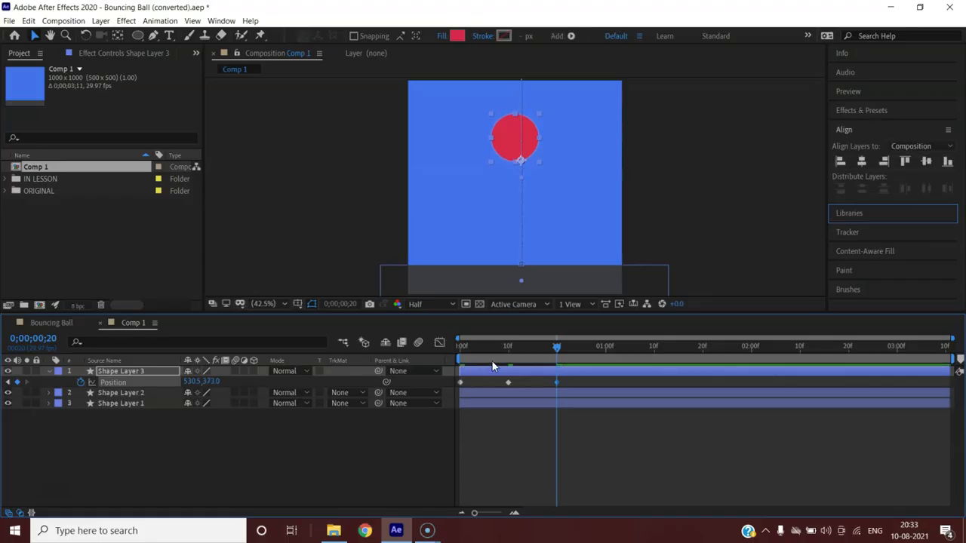
Copy the ball's ground-contact Position keyframe from 0;00;00;10 to 0;00;01;00.
{"action": "left_click_drag", "start_coordinate": [558, 348], "coordinate": [606, 348]}
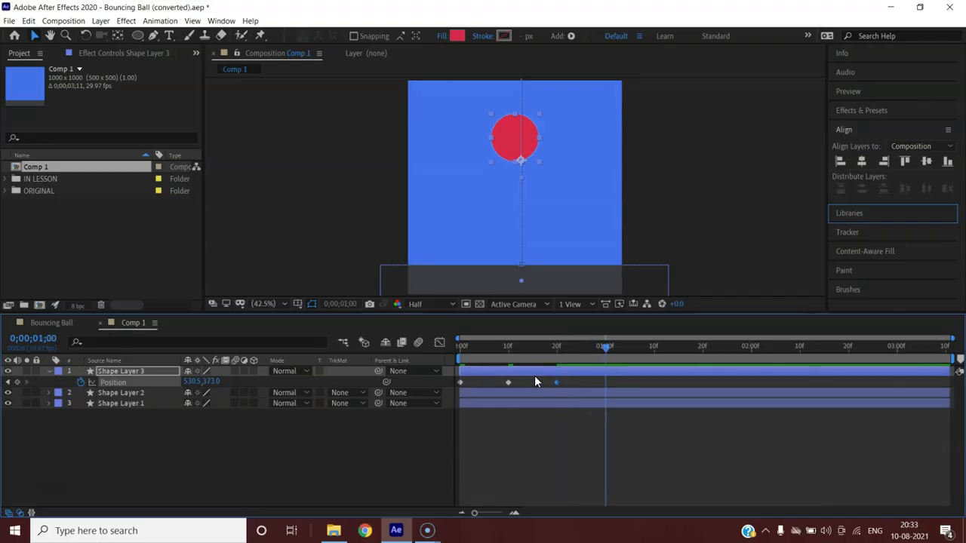
{"action": "mouse_move", "coordinate": [951, 339]}
{"action": "left_mouse_down"}
{"action": "mouse_move", "coordinate": [762, 339]}
{"action": "mouse_move", "coordinate": [952, 339]}
{"action": "left_mouse_up"}
{"action": "left_click", "coordinate": [508, 383]}
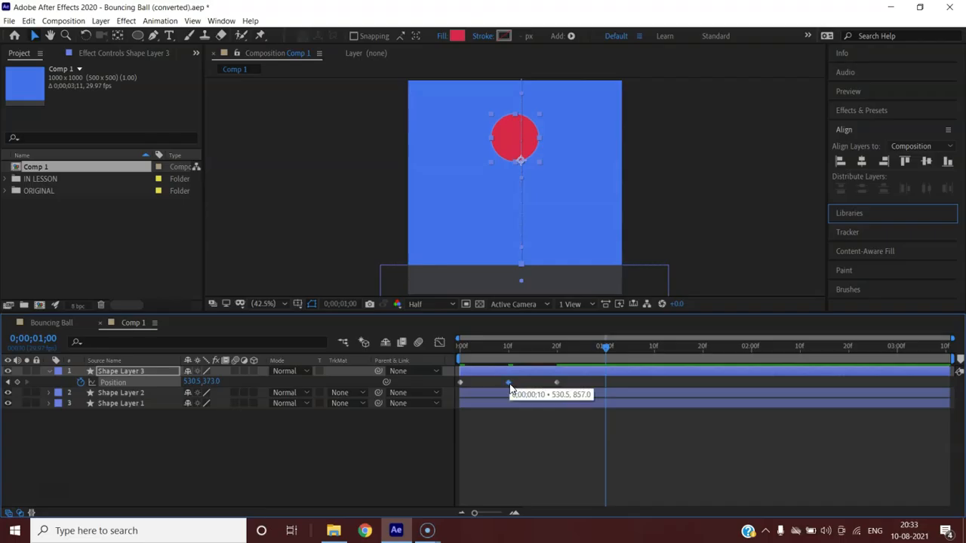
{"action": "key", "text": "ctrl+v"}
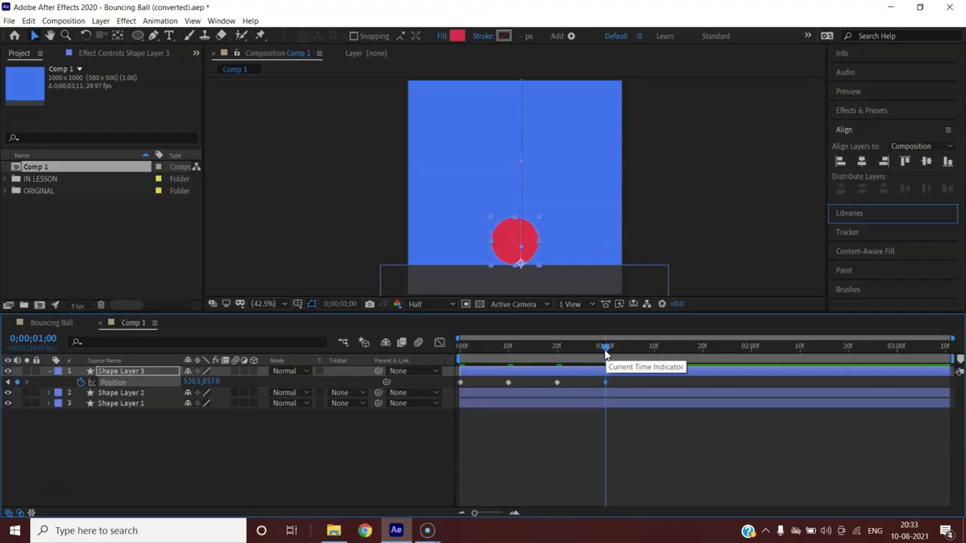
Add a second rebound keyframe for the ball at 0;00;01;10 with its Y position at 557.
{"action": "left_click_drag", "start_coordinate": [608, 346], "coordinate": [655, 340]}
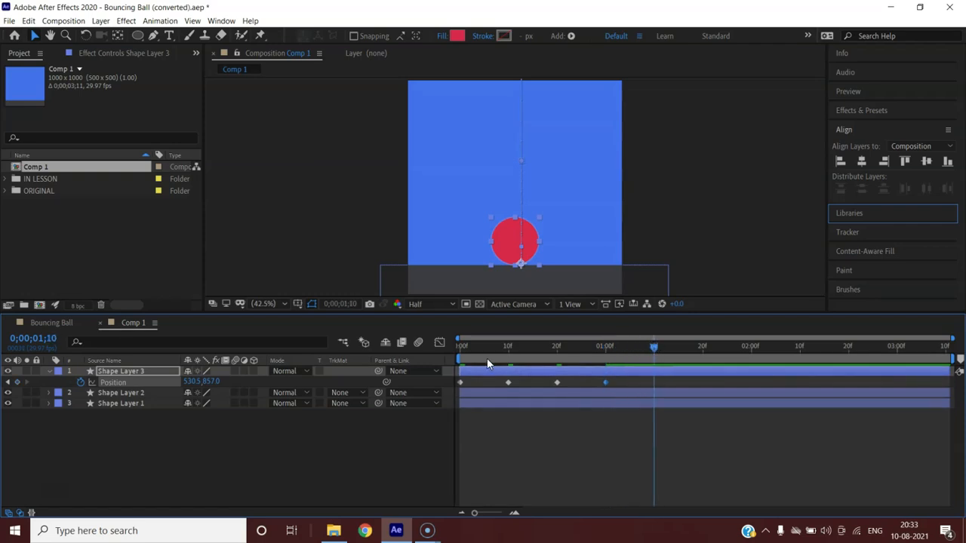
{"action": "left_click", "coordinate": [210, 382]}
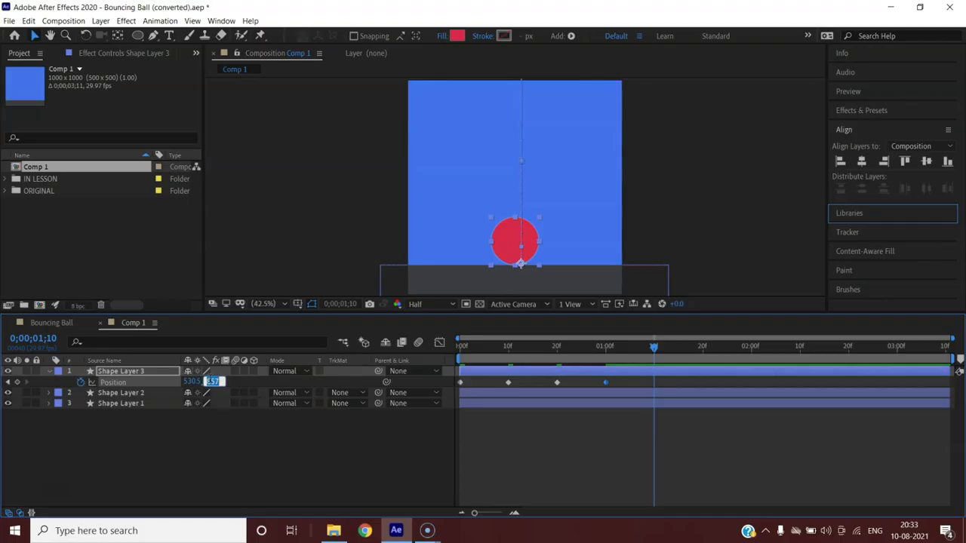
{"action": "left_click", "coordinate": [211, 387]}
{"action": "left_click", "coordinate": [208, 382]}
{"action": "left_click", "coordinate": [213, 382]}
{"action": "key", "text": "BackSpace"}
{"action": "type", "text": "557"}
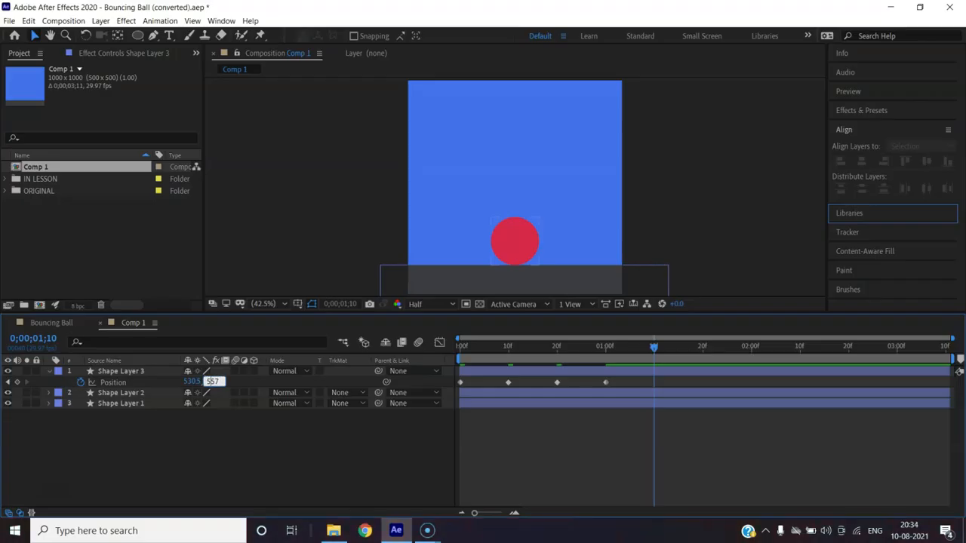
{"action": "key", "text": "Return"}
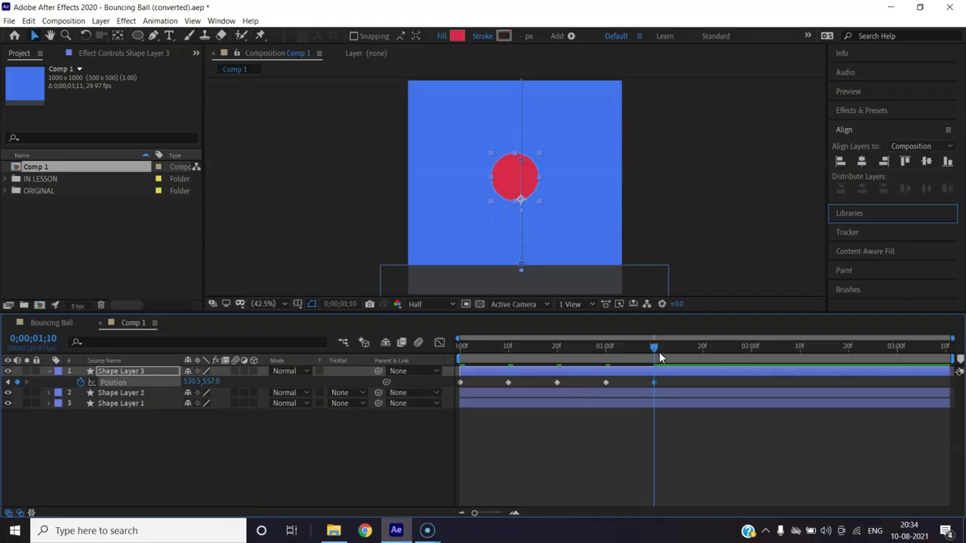
Paste the ground-contact Position keyframe at 0;00;01;20 and add a lower rebound at 0;00;02;00 with a Y position of 757.
{"action": "left_click_drag", "start_coordinate": [655, 348], "coordinate": [703, 348]}
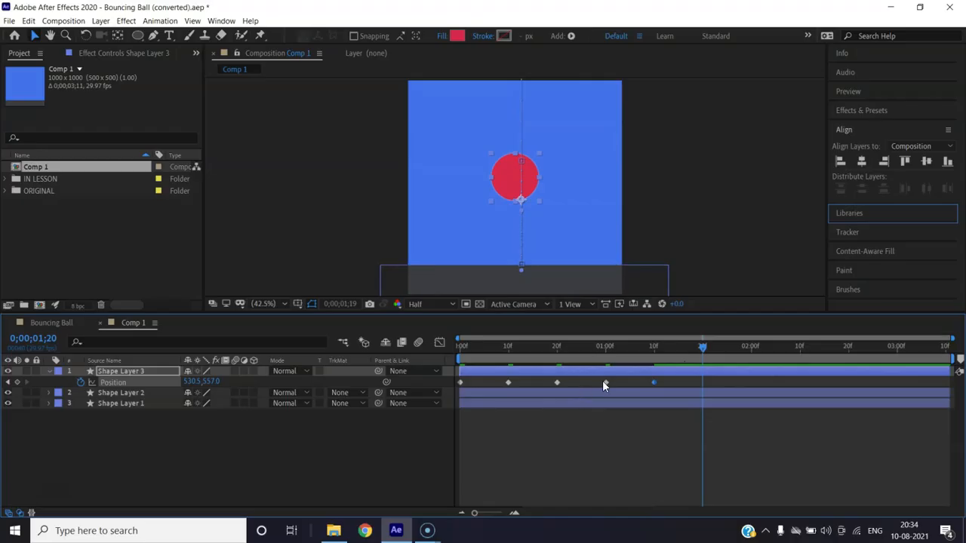
{"action": "key", "text": "ctrl+v"}
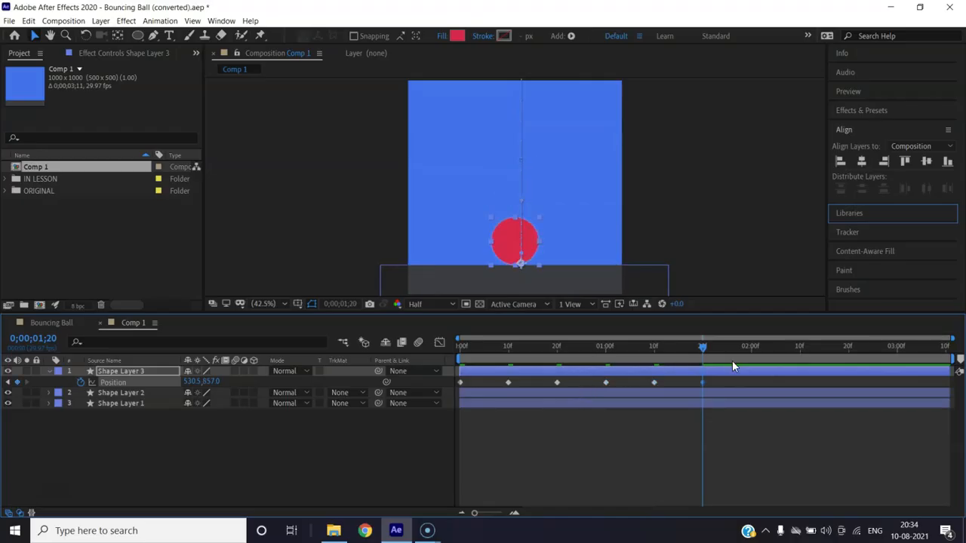
{"action": "left_click_drag", "start_coordinate": [705, 347], "coordinate": [750, 347]}
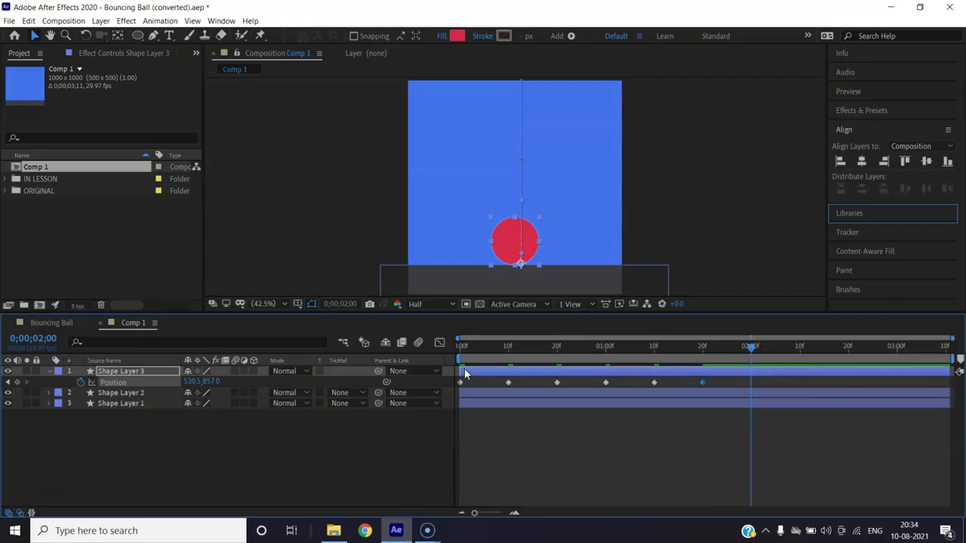
{"action": "left_click", "coordinate": [214, 382]}
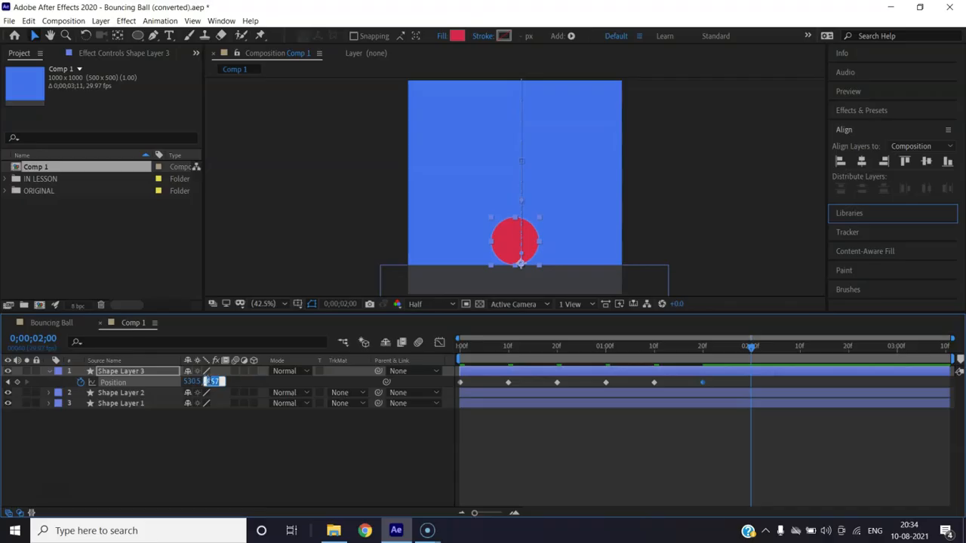
{"action": "type", "text": "757"}
{"action": "key", "text": "Return"}
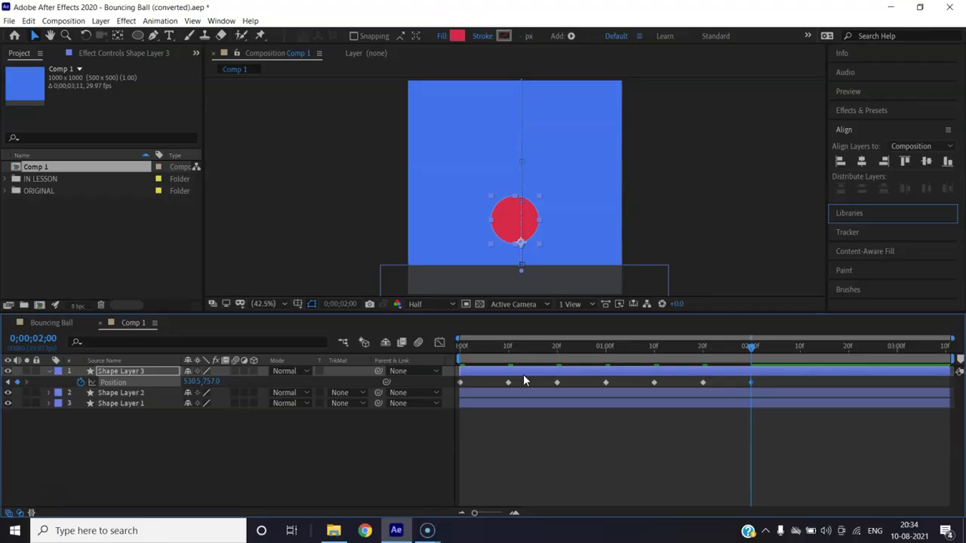
Preview the ball's bounce animation from the first frame twice.
{"action": "left_click_drag", "start_coordinate": [751, 347], "coordinate": [324, 349]}
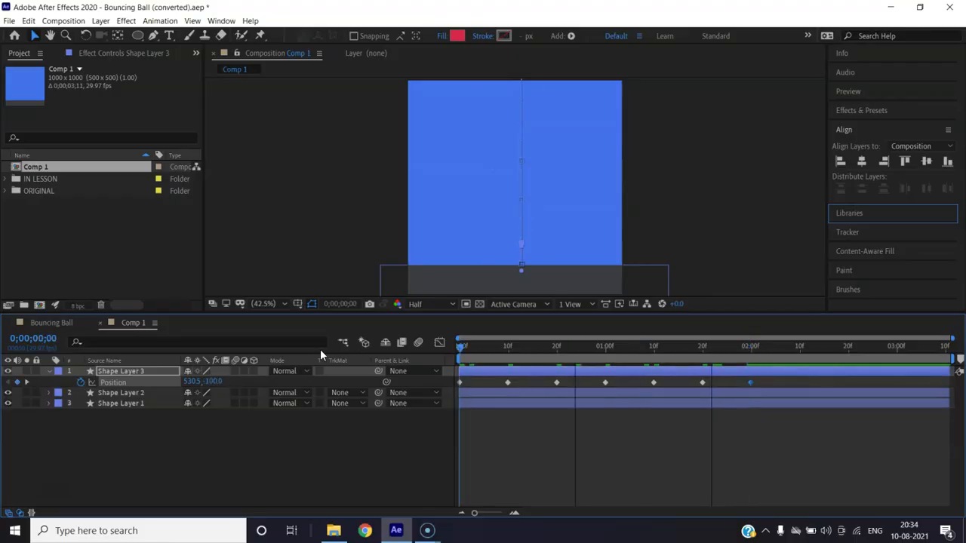
{"action": "key", "text": "space"}
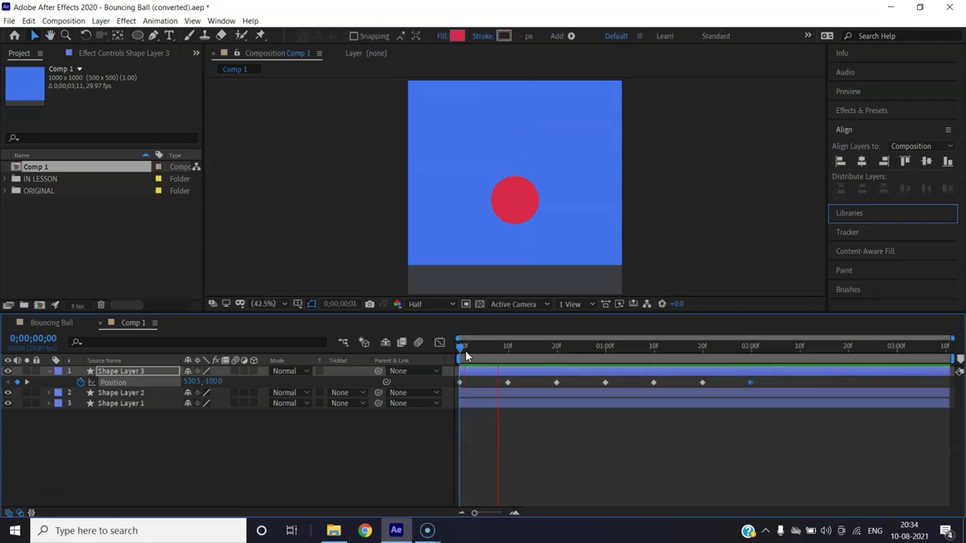
{"action": "key", "text": "space"}
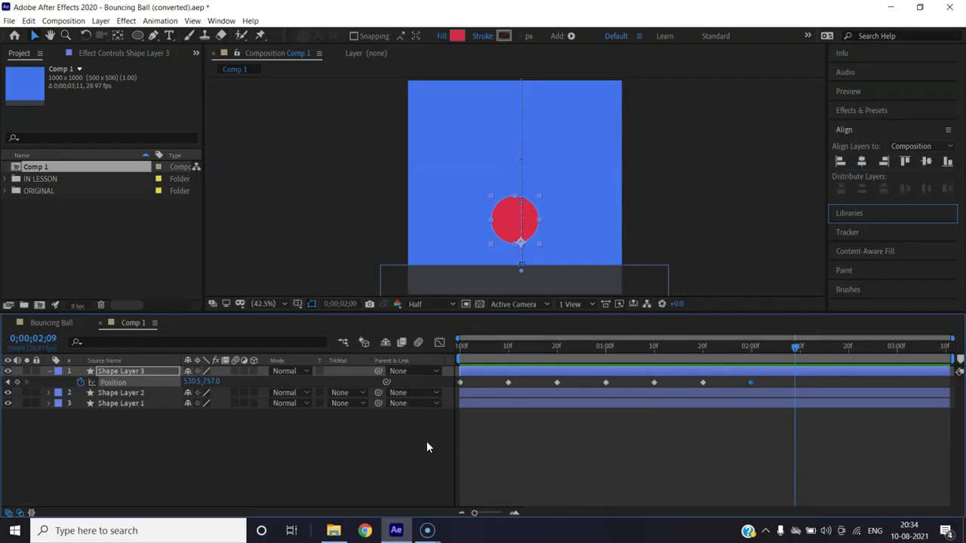
{"action": "left_click_drag", "start_coordinate": [795, 349], "coordinate": [424, 371]}
{"action": "key", "text": "space"}
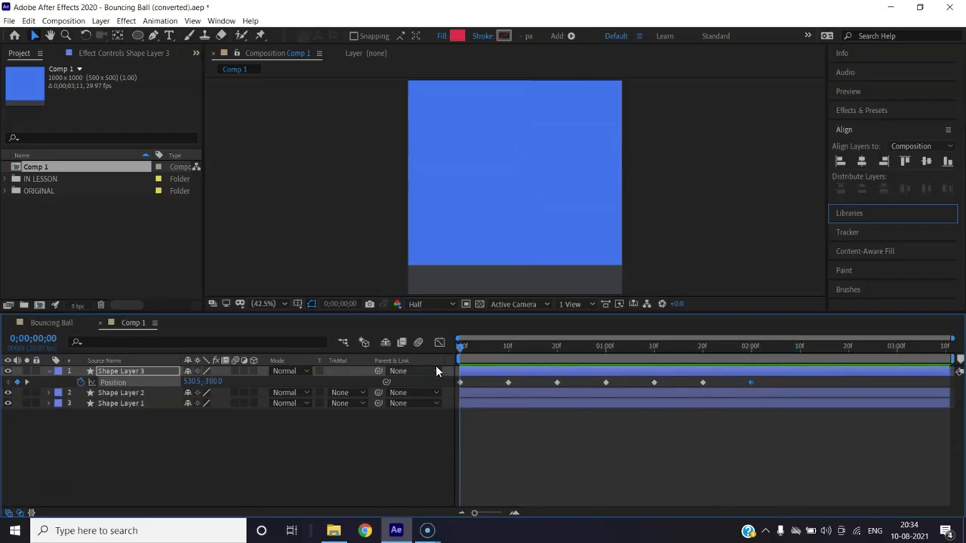
{"action": "key", "text": "space"}
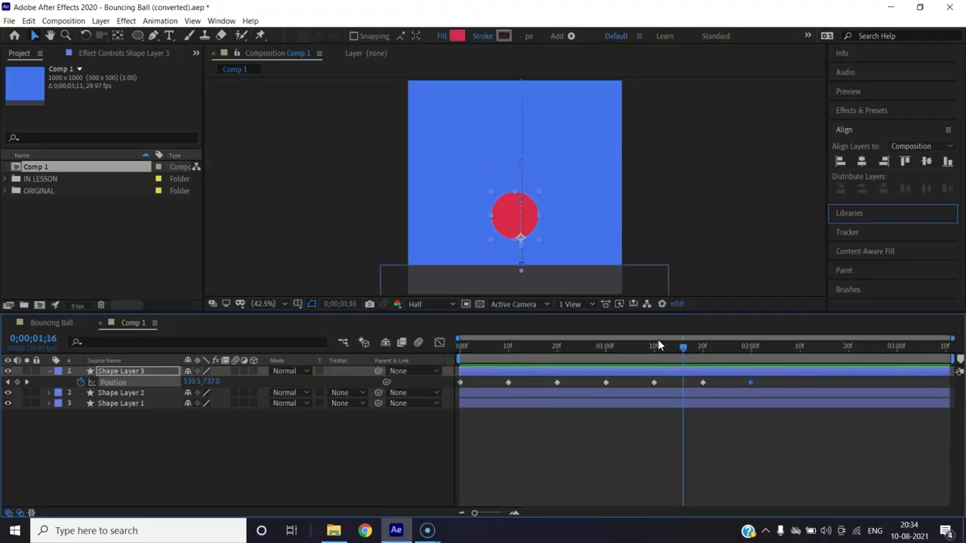
Return the ball to the ground at 0;00;02;05 by setting its Y position to 857.
{"action": "left_click_drag", "start_coordinate": [681, 347], "coordinate": [775, 366]}
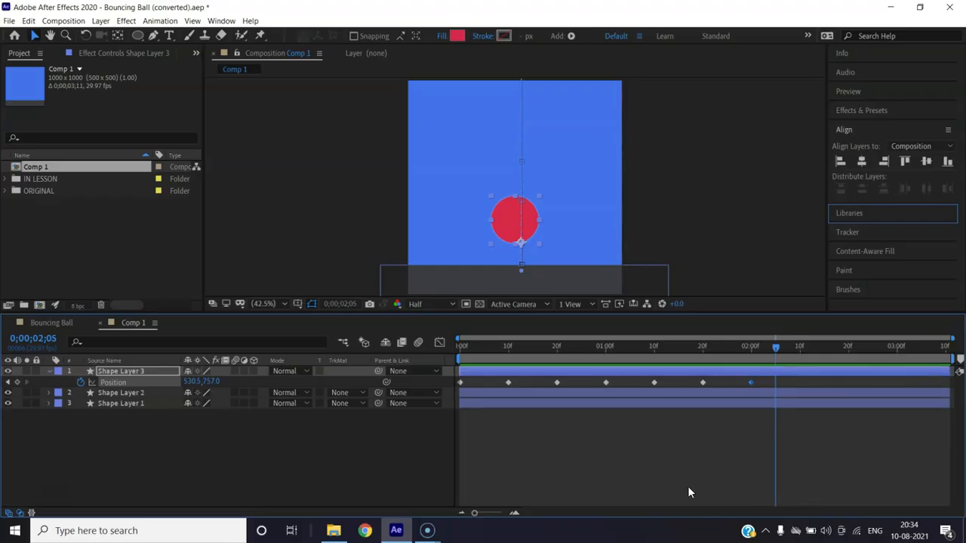
{"action": "left_click", "coordinate": [203, 385]}
{"action": "key", "text": "Return"}
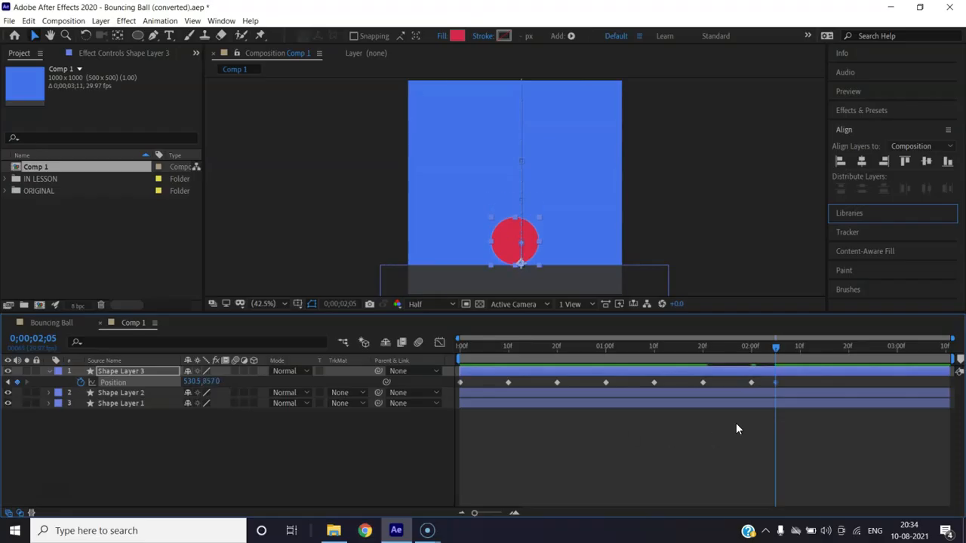
Add a small rebound at 0;00;02;10 with a Y position of 805 and paste the ground-contact keyframe at 0;00;02;14.
{"action": "left_click_drag", "start_coordinate": [777, 349], "coordinate": [798, 348]}
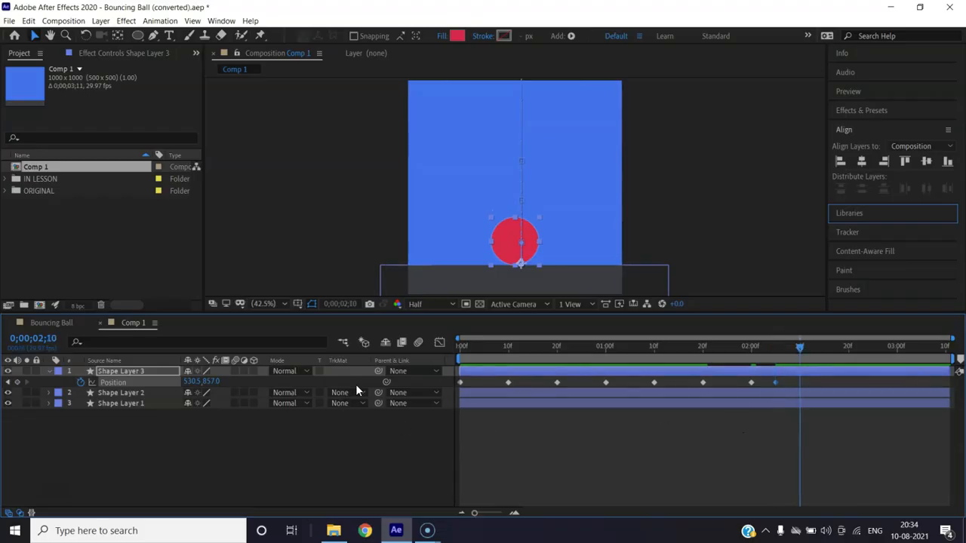
{"action": "left_click_drag", "start_coordinate": [207, 385], "coordinate": [114, 441]}
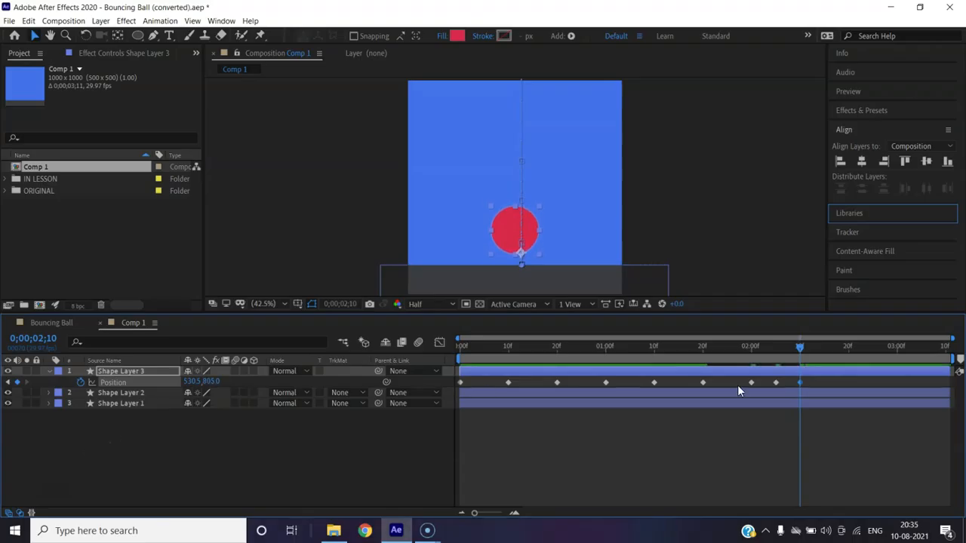
{"action": "left_click_drag", "start_coordinate": [799, 350], "coordinate": [817, 349]}
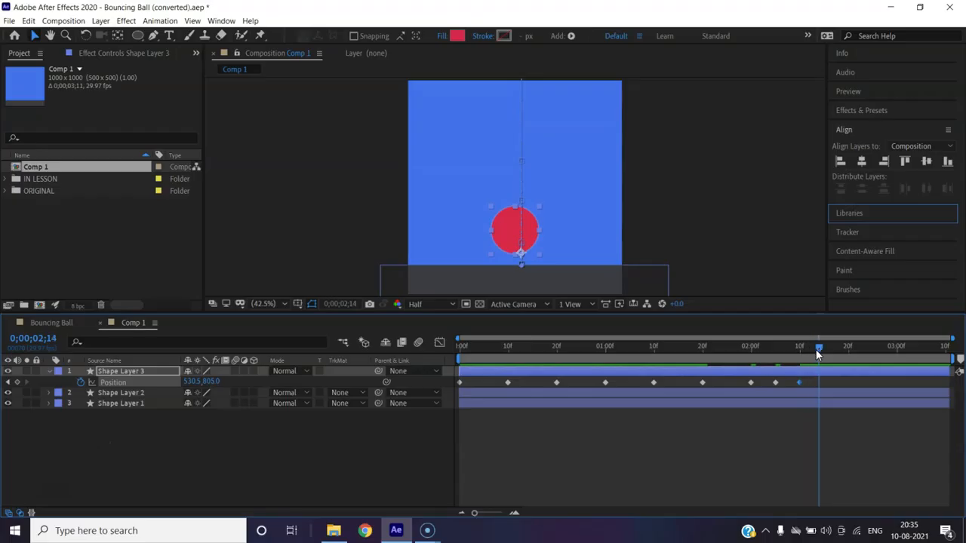
{"action": "key", "text": "ctrl+v"}
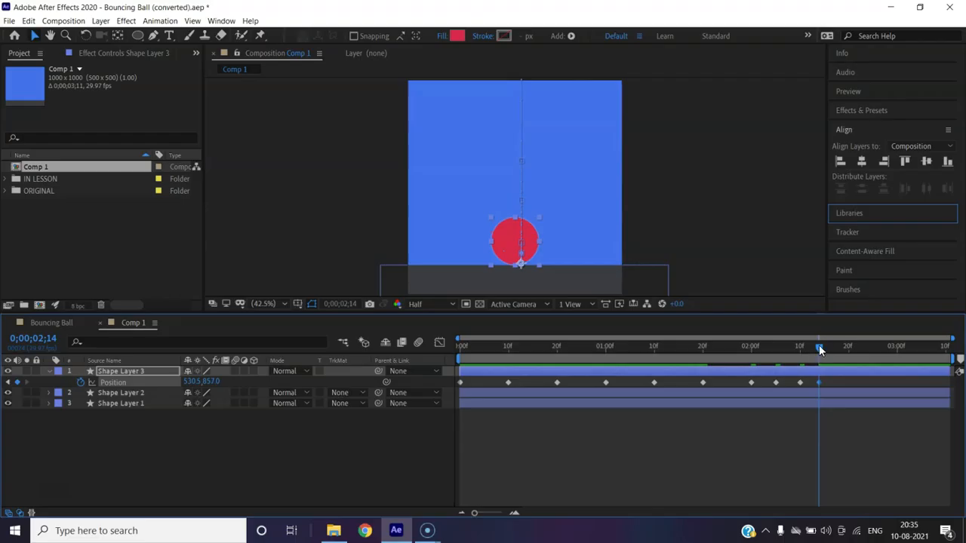
Preview the full bounce sequence from the first frame through the final ground contact.
{"action": "left_click_drag", "start_coordinate": [816, 348], "coordinate": [352, 334]}
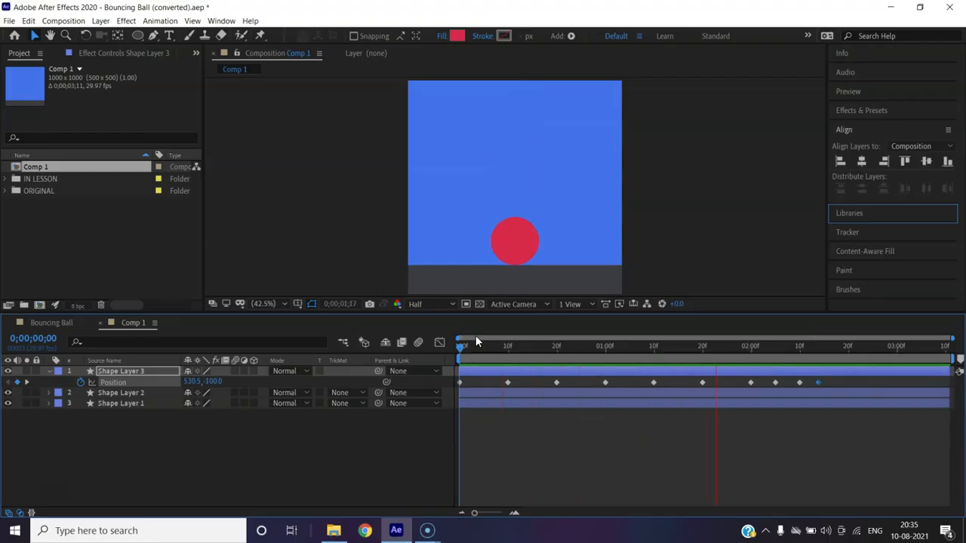
{"action": "key", "text": "space"}
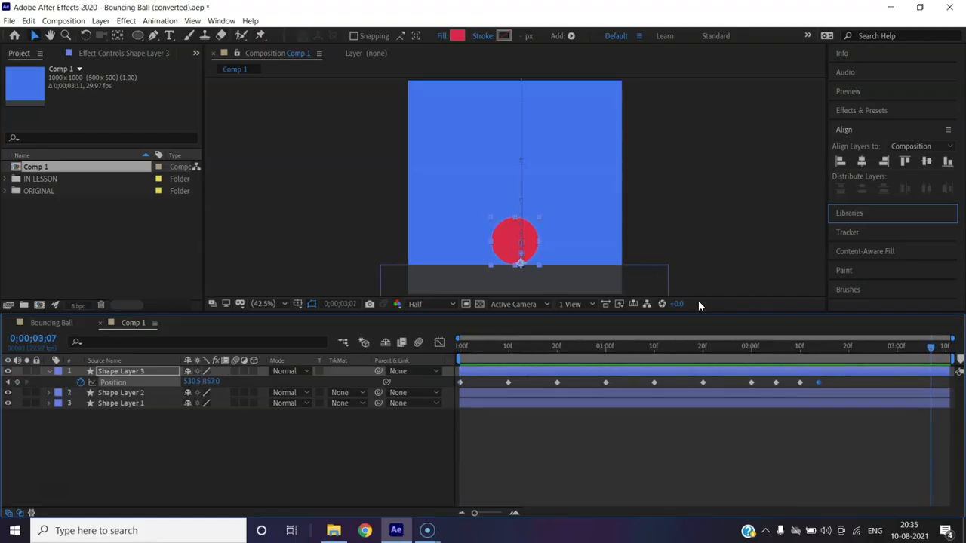
{"action": "left_click_drag", "start_coordinate": [923, 348], "coordinate": [412, 360]}
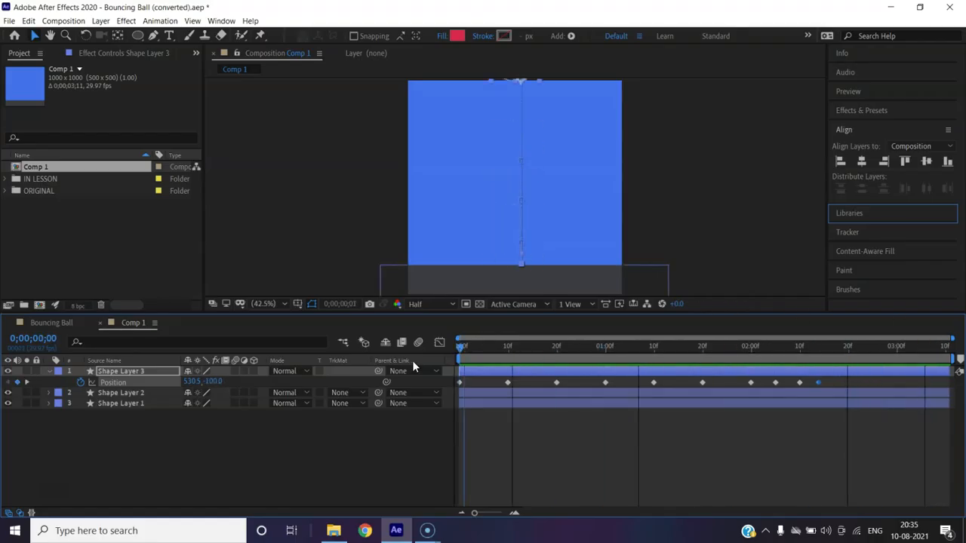
Enable motion blur for the ball layer and the composition, and preview the blurred bounce.
{"action": "left_click", "coordinate": [234, 371]}
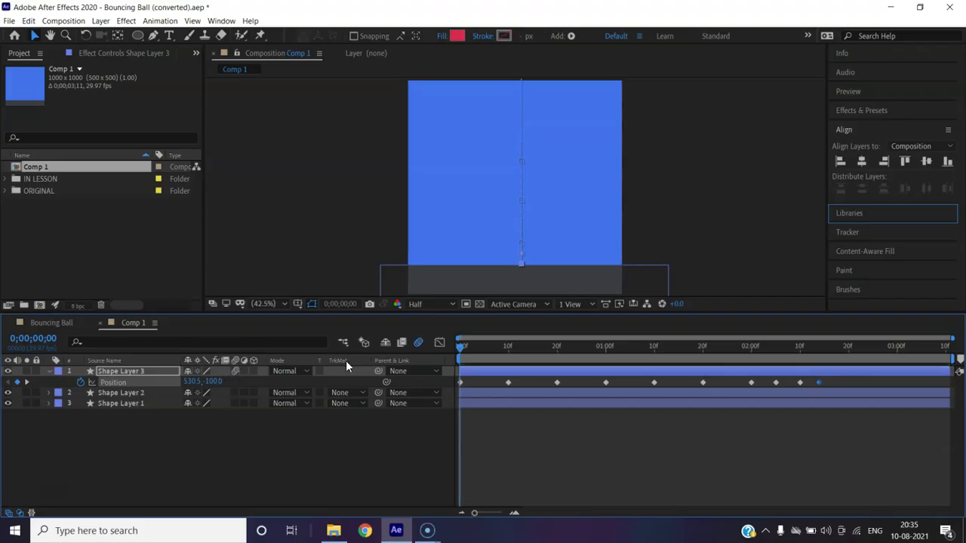
{"action": "key", "text": "space"}
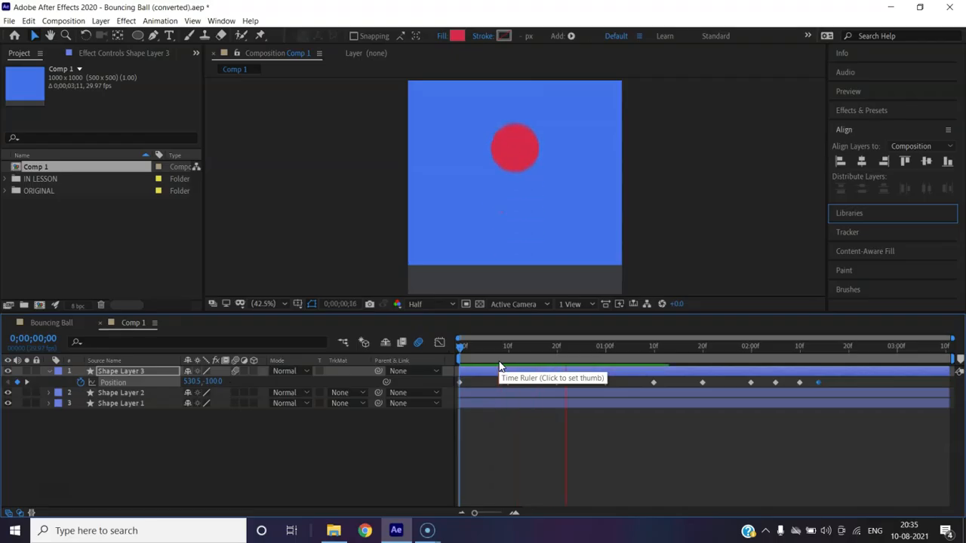
{"action": "key", "text": "space"}
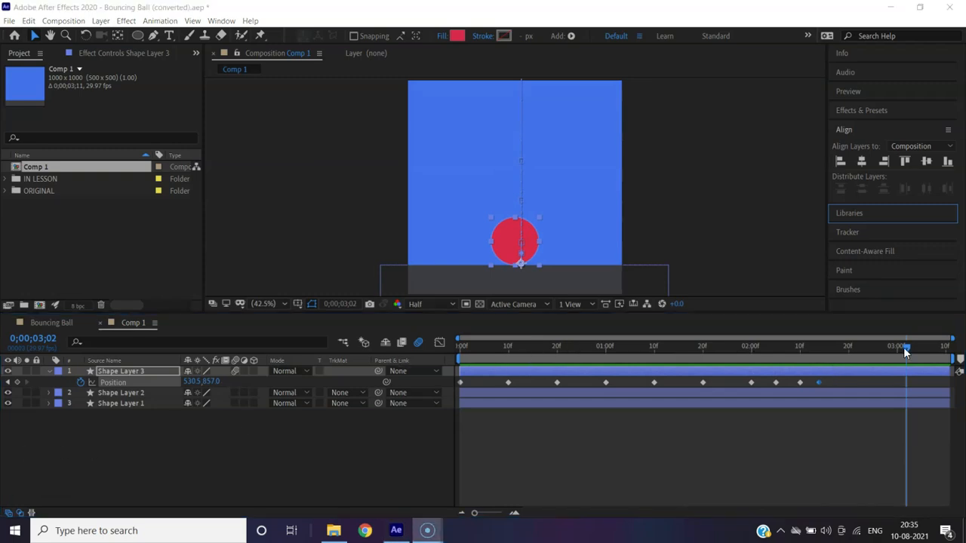
{"action": "left_click_drag", "start_coordinate": [906, 346], "coordinate": [446, 352]}
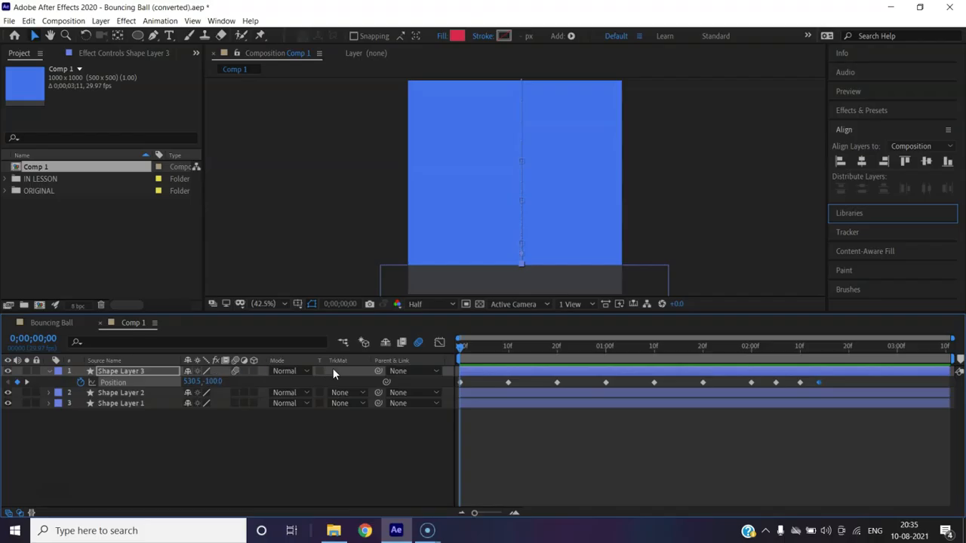
Apply Easy Ease to all the ball's Position keyframes from 0;00;00;10 onward and preview the eased motion.
{"action": "left_click", "coordinate": [832, 383]}
{"action": "left_click_drag", "start_coordinate": [831, 380], "coordinate": [498, 386]}
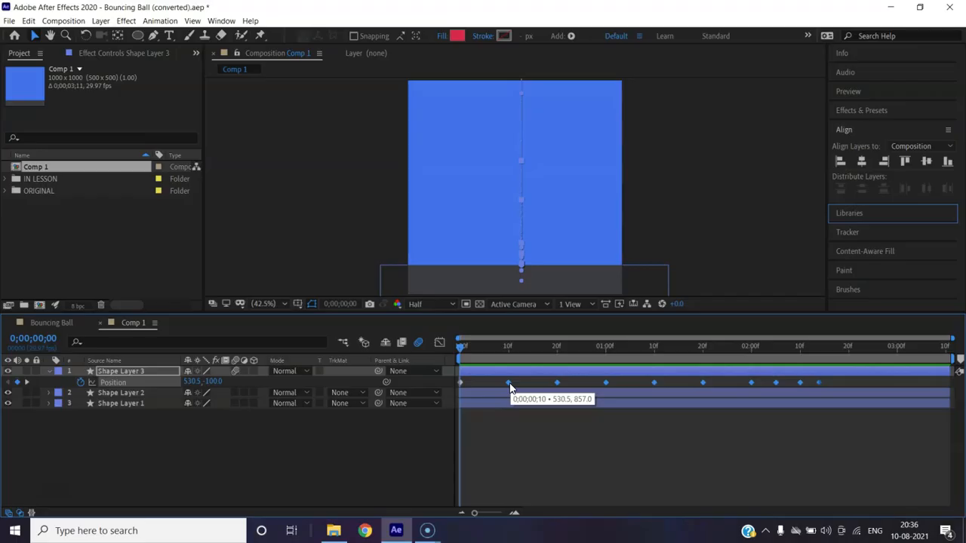
{"action": "key", "text": "F9"}
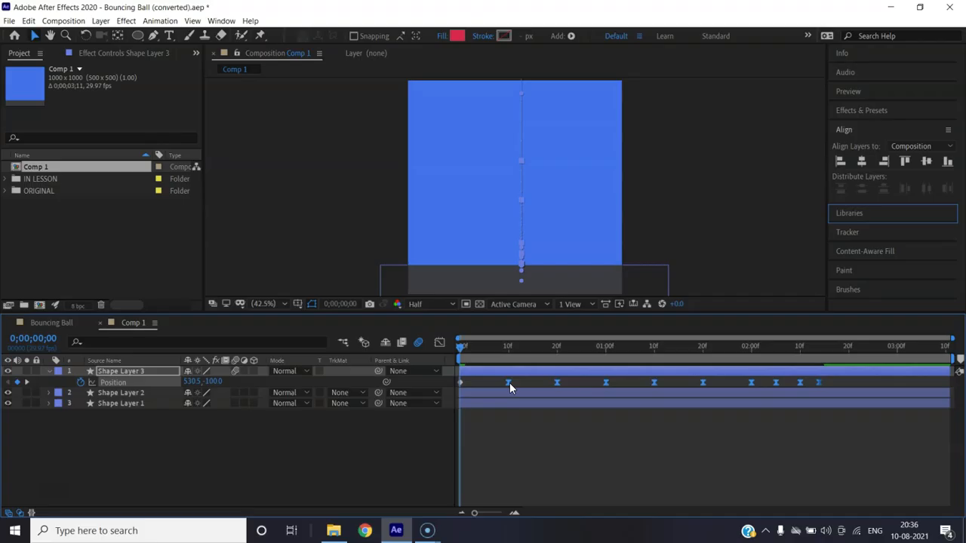
{"action": "key", "text": "space"}
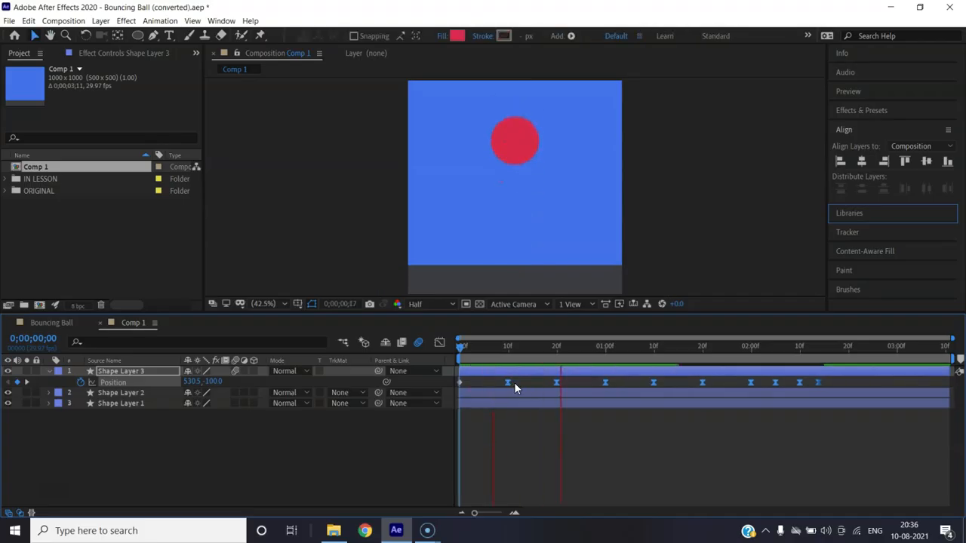
{"action": "key", "text": "space"}
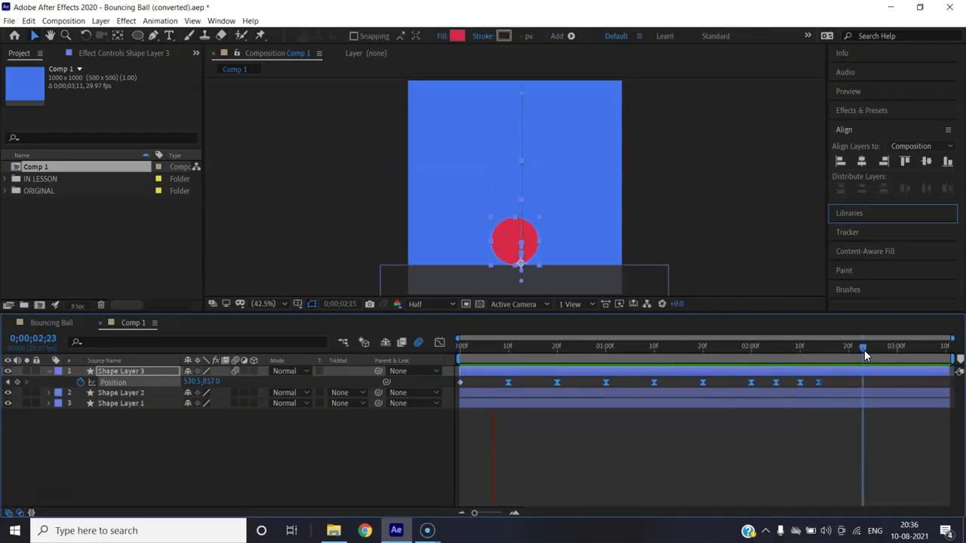
{"action": "left_click_drag", "start_coordinate": [865, 351], "coordinate": [510, 347]}
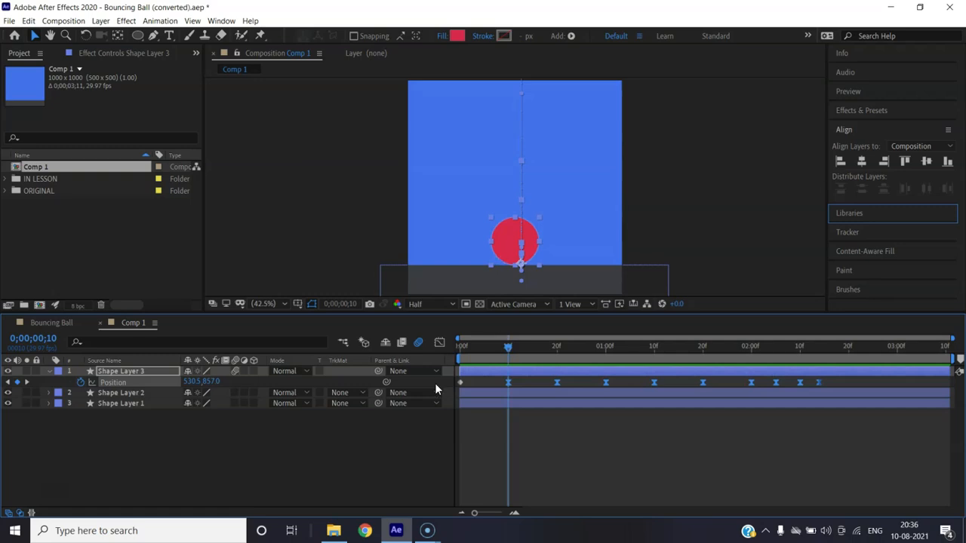
Open the Bouncing Ball composition and play its finished animation from the first frame as a reference.
{"action": "left_click", "coordinate": [41, 323]}
{"action": "left_click_drag", "start_coordinate": [802, 346], "coordinate": [525, 349]}
{"action": "left_click", "coordinate": [428, 530]}
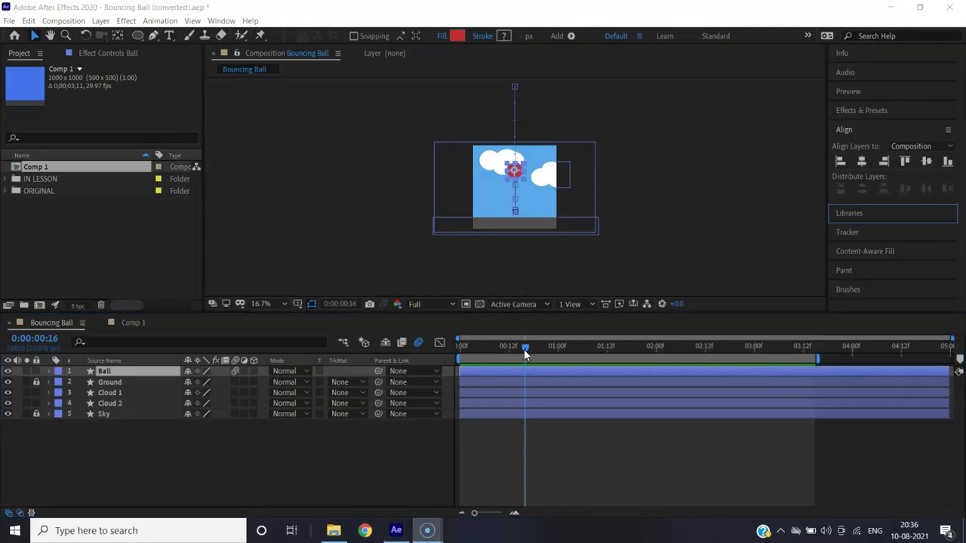
{"action": "left_click_drag", "start_coordinate": [524, 349], "coordinate": [444, 350]}
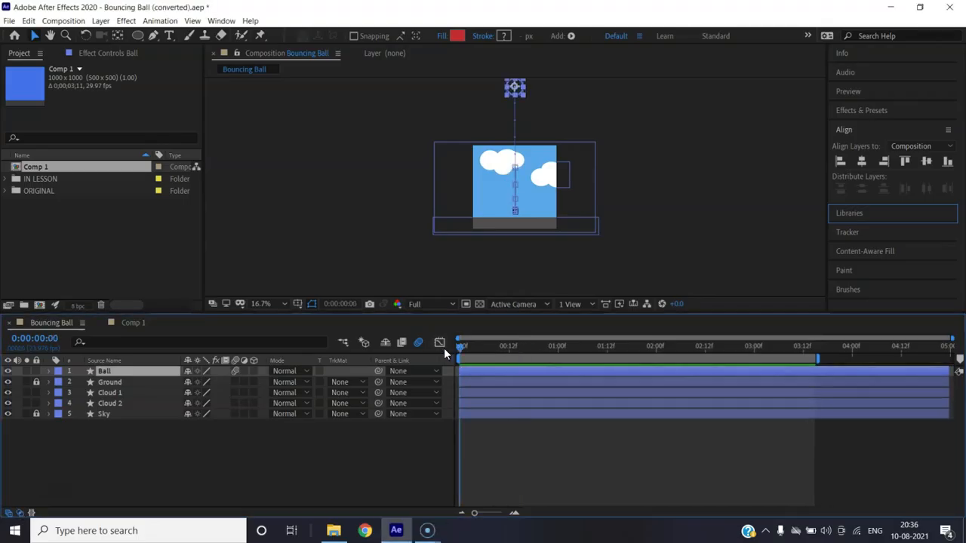
{"action": "key", "text": "space"}
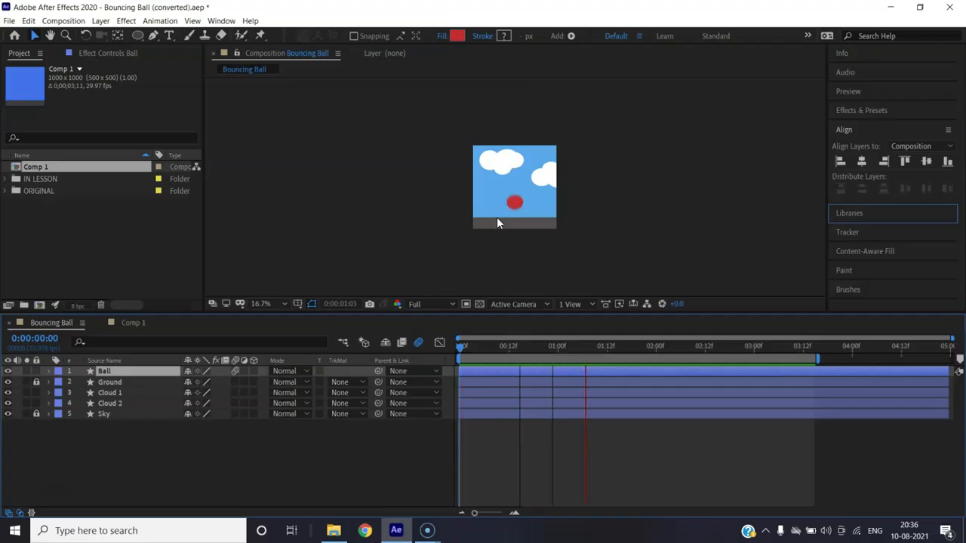
Stop the reference playback and inspect the ball's squashed shape at its ground contact around 0:00:01:08.
{"action": "key", "text": "space"}
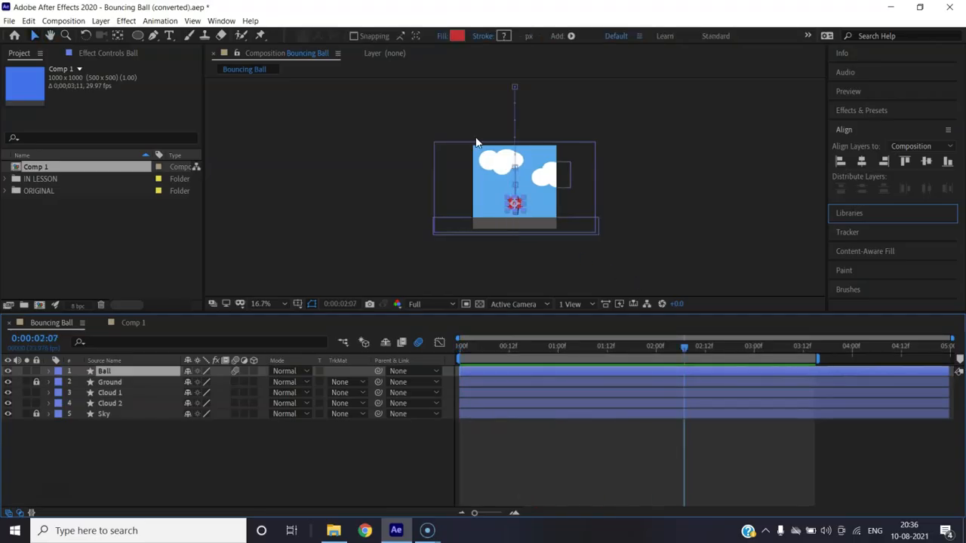
{"action": "key", "text": "slash"}
{"action": "key", "text": "comma"}
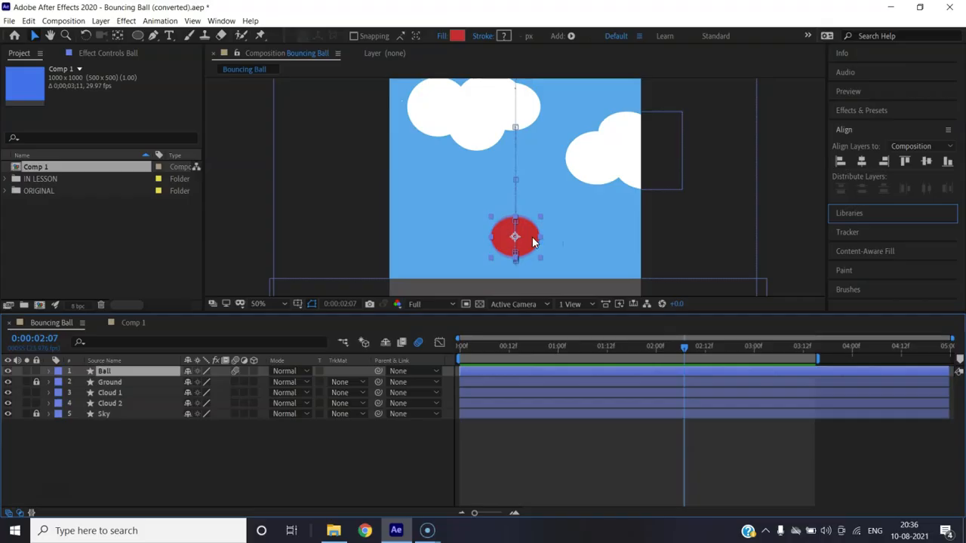
{"action": "left_click_drag", "start_coordinate": [684, 346], "coordinate": [591, 355]}
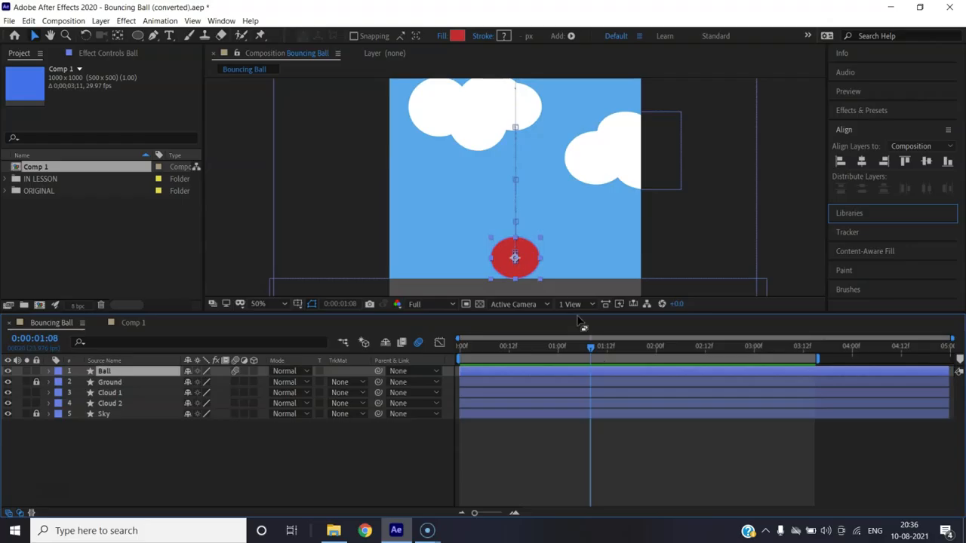
In Comp 1, set the ball layer's Scale to 110, 75% with unlinked proportions and keyframe it at 0;00;00;10.
{"action": "left_click", "coordinate": [136, 324]}
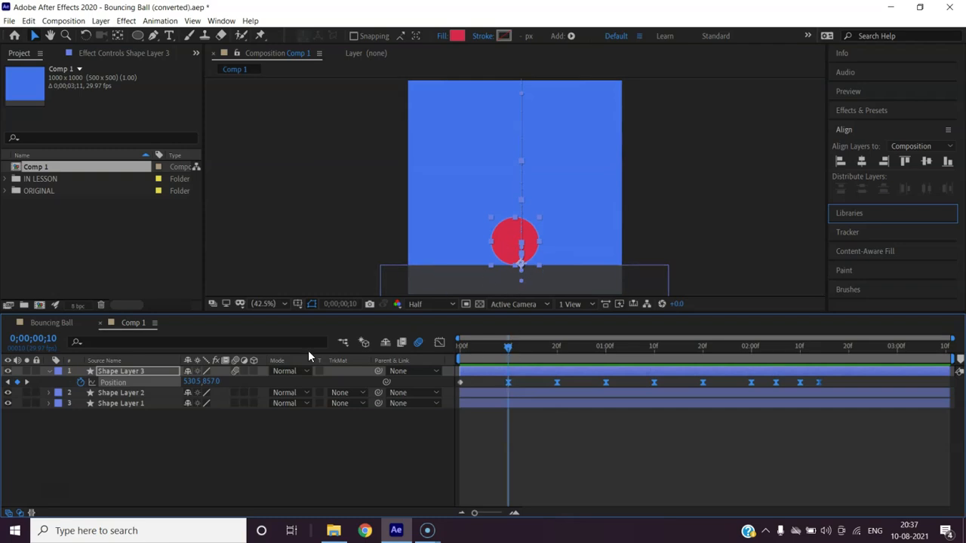
{"action": "left_click", "coordinate": [162, 373]}
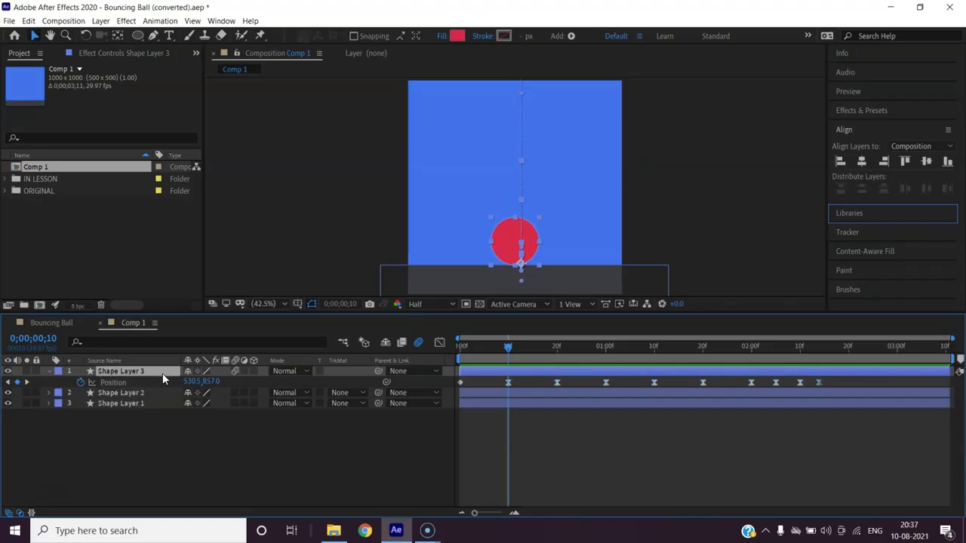
{"action": "key", "text": "s"}
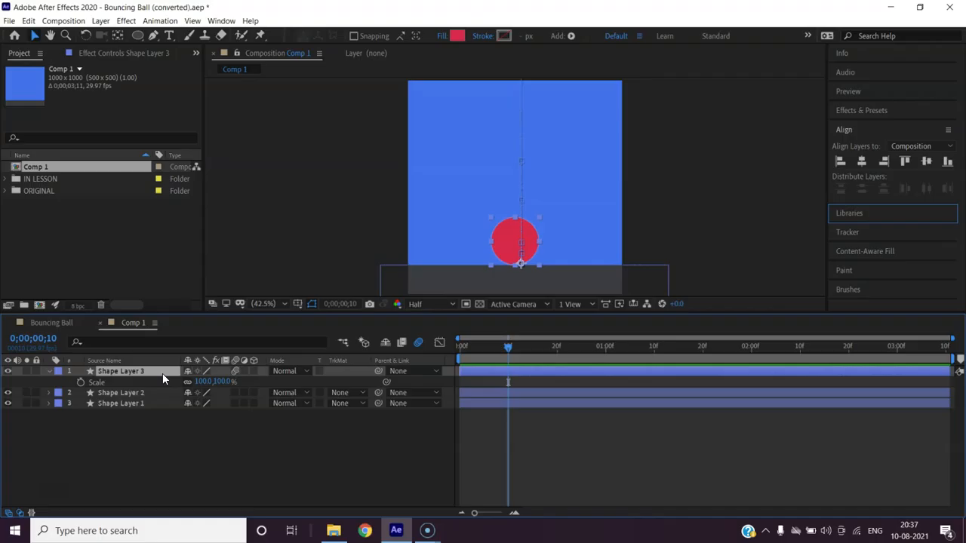
{"action": "left_click", "coordinate": [202, 382]}
{"action": "left_click_drag", "start_coordinate": [202, 382], "coordinate": [220, 383]}
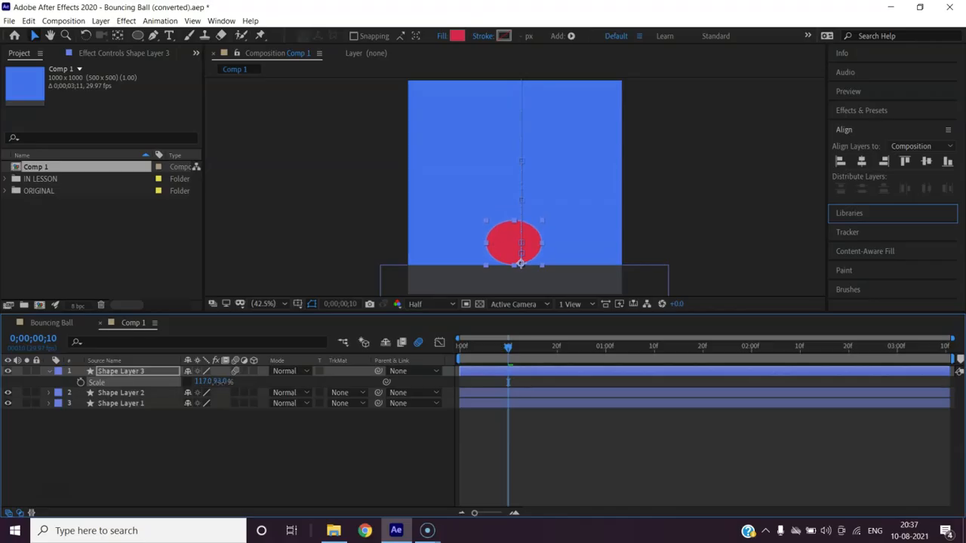
{"action": "left_click_drag", "start_coordinate": [202, 383], "coordinate": [213, 383]}
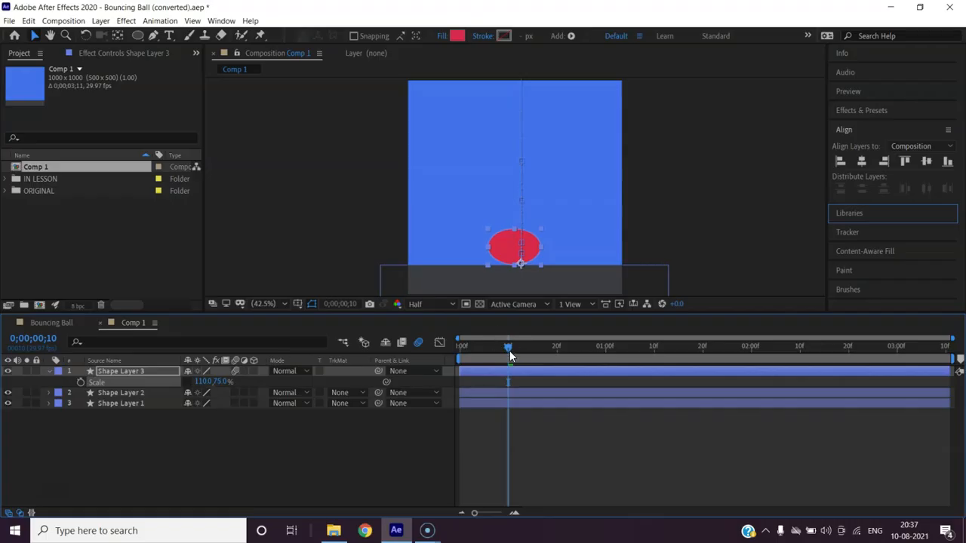
{"action": "left_click", "coordinate": [80, 383]}
{"action": "left_click", "coordinate": [685, 224]}
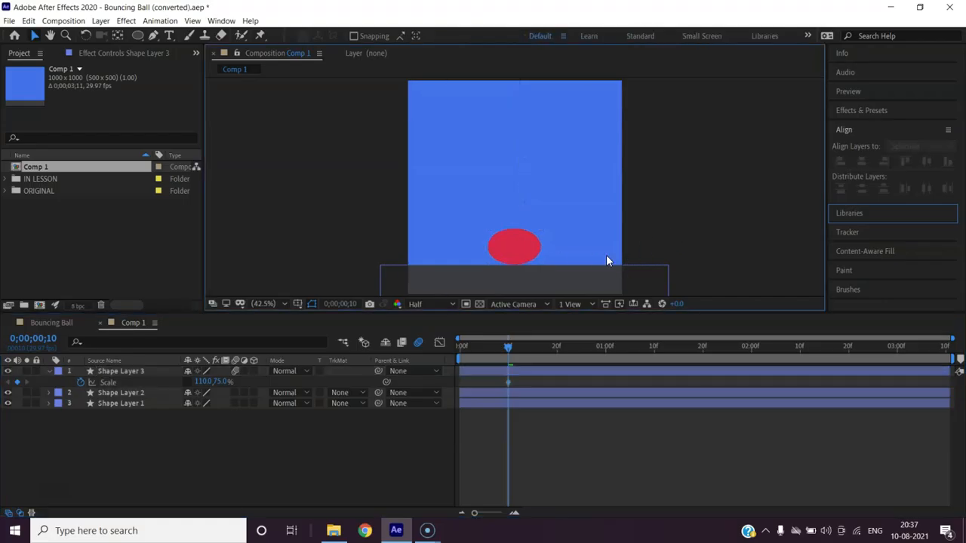
{"action": "left_click", "coordinate": [507, 251]}
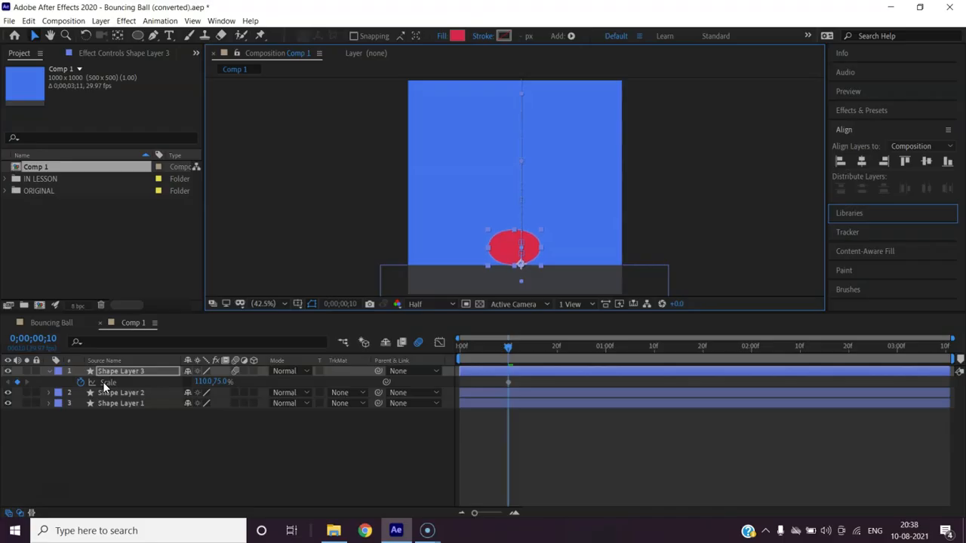
{"action": "left_click", "coordinate": [708, 200]}
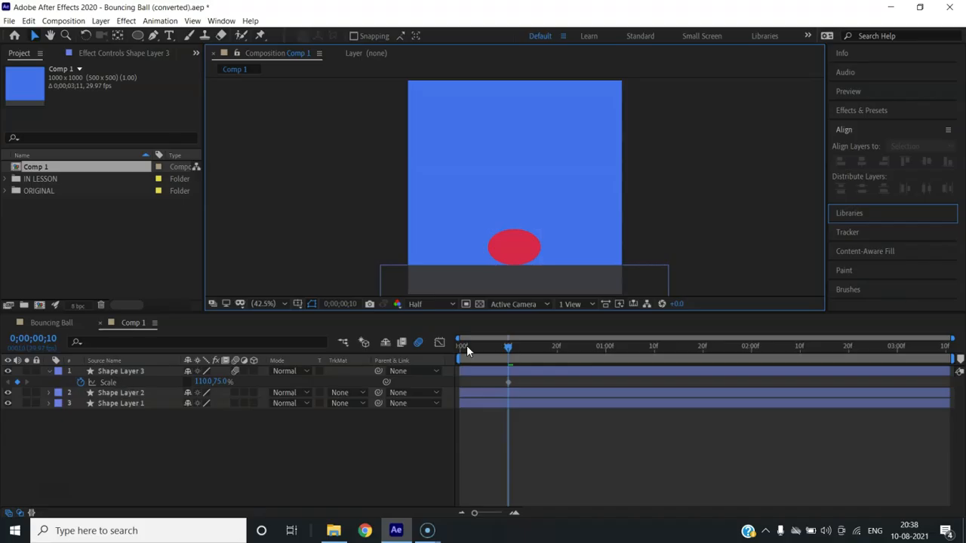
Add a Scale keyframe of 100, 100% for the ball at the first frame and scrub through the squash.
{"action": "left_click_drag", "start_coordinate": [510, 348], "coordinate": [438, 352]}
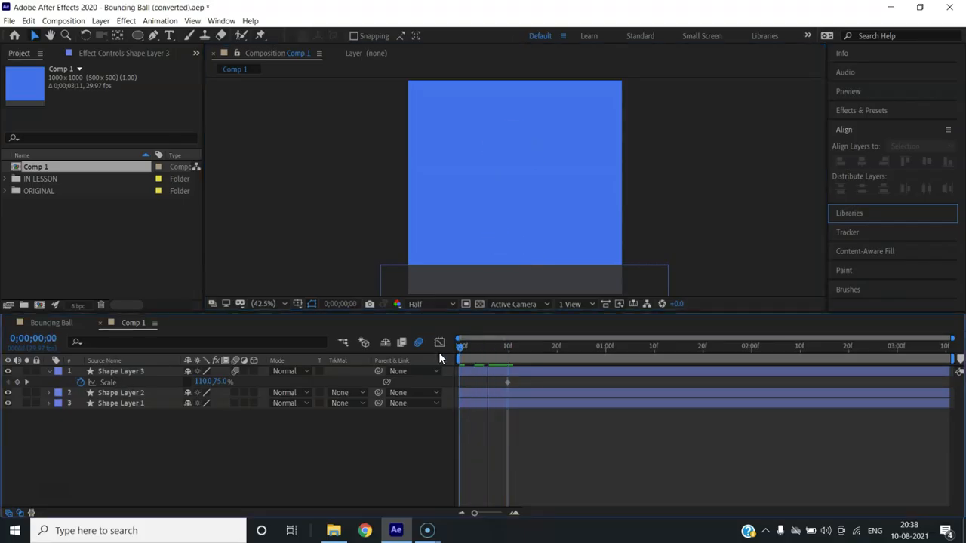
{"action": "left_click", "coordinate": [204, 381]}
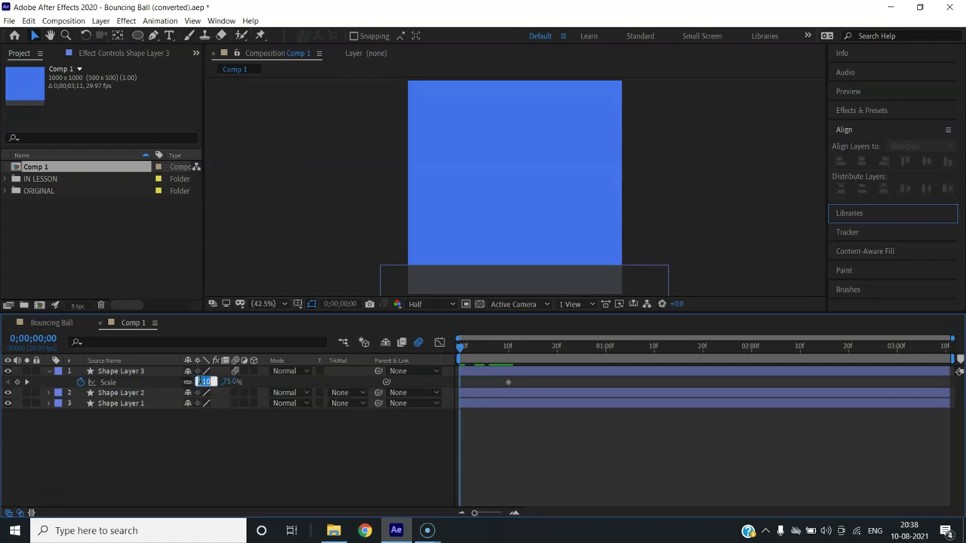
{"action": "type", "text": "100"}
{"action": "key", "text": "Return"}
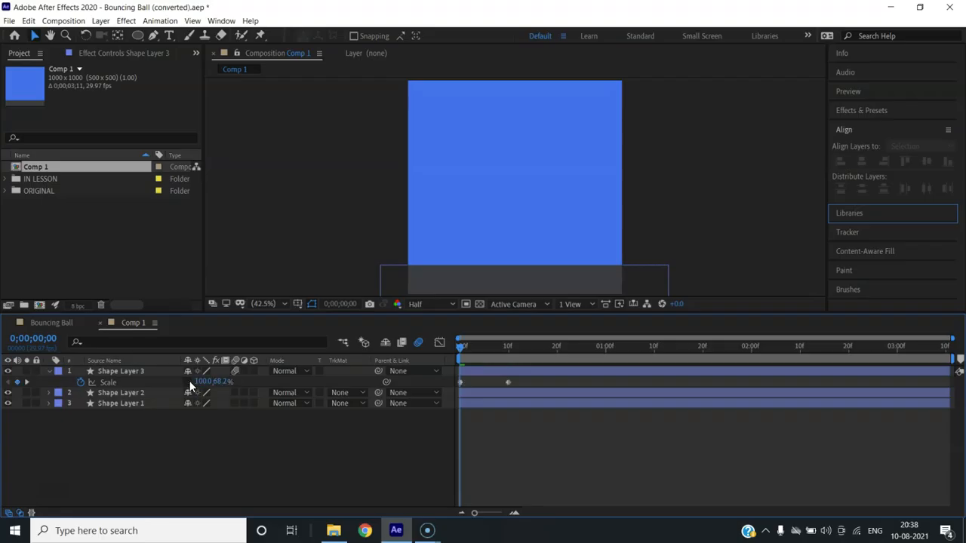
{"action": "left_click", "coordinate": [217, 382]}
{"action": "type", "text": "100"}
{"action": "key", "text": "Return"}
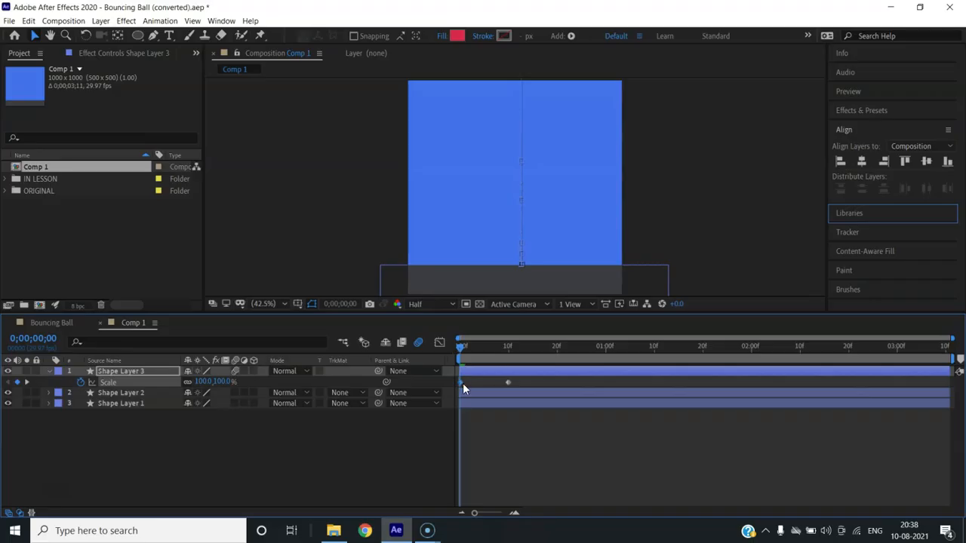
{"action": "left_click_drag", "start_coordinate": [460, 349], "coordinate": [492, 347]}
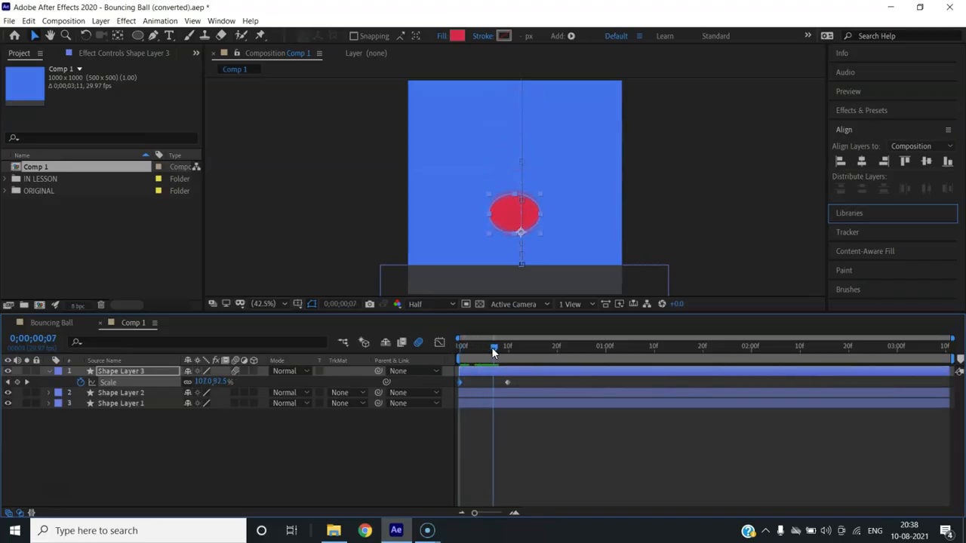
Show Position alongside Scale and copy the ball's 100% Scale keyframe to 0;00;00;20, 0;00;01;10, 0;00;02;00 and 0;00;02;10.
{"action": "left_click", "coordinate": [126, 372]}
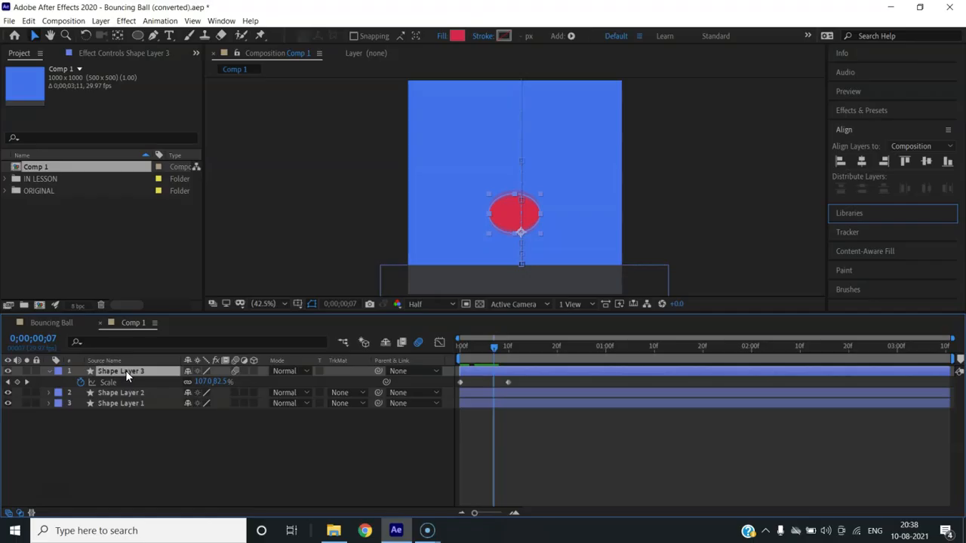
{"action": "key", "text": "shift+p"}
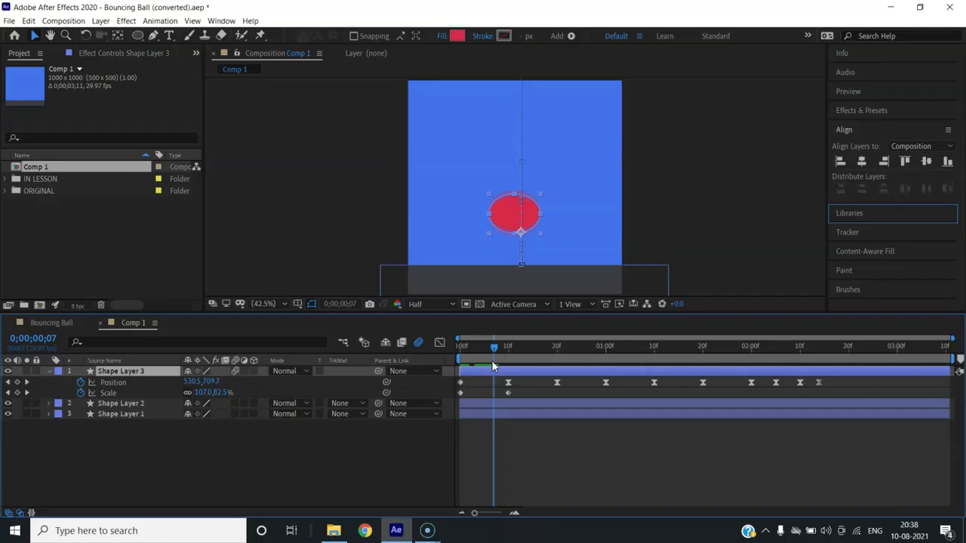
{"action": "left_click_drag", "start_coordinate": [491, 348], "coordinate": [558, 368]}
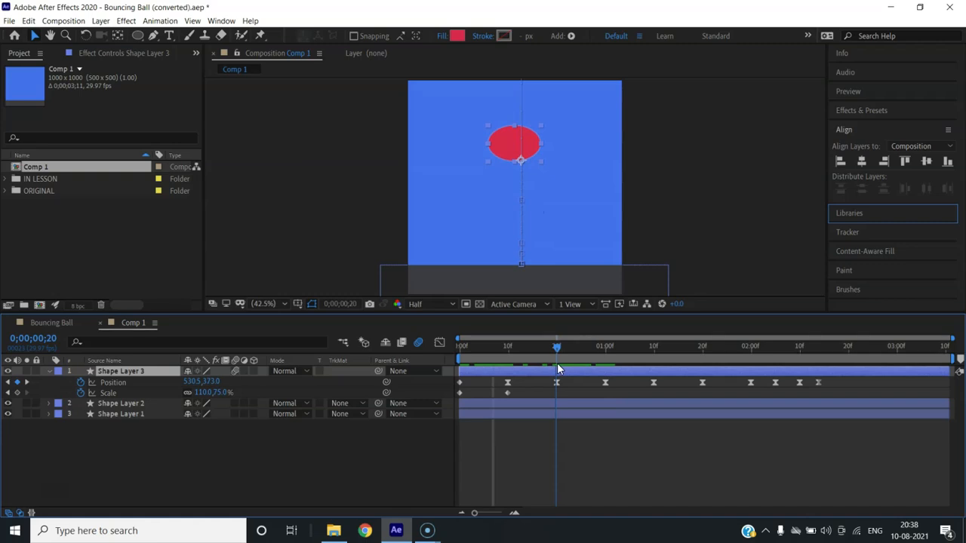
{"action": "left_click", "coordinate": [460, 394]}
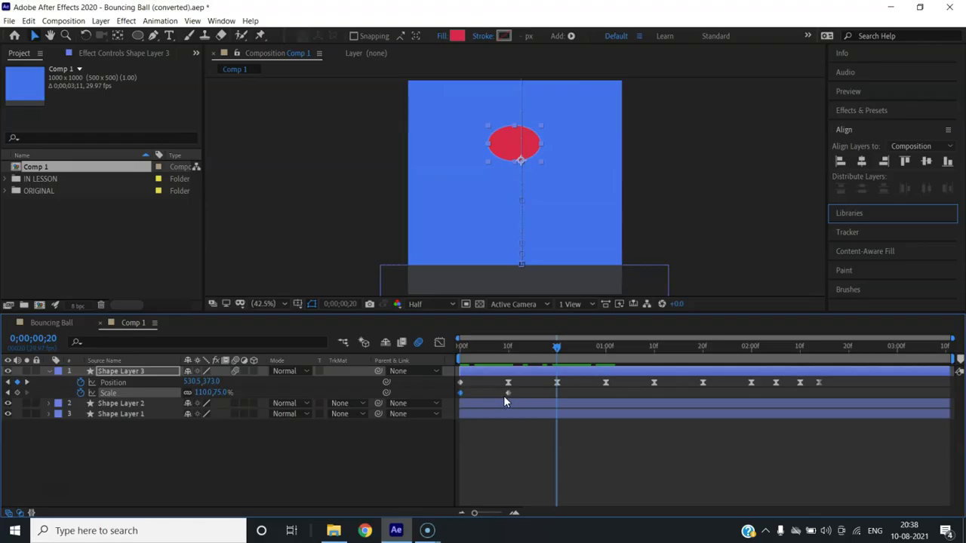
{"action": "key", "text": "ctrl+v"}
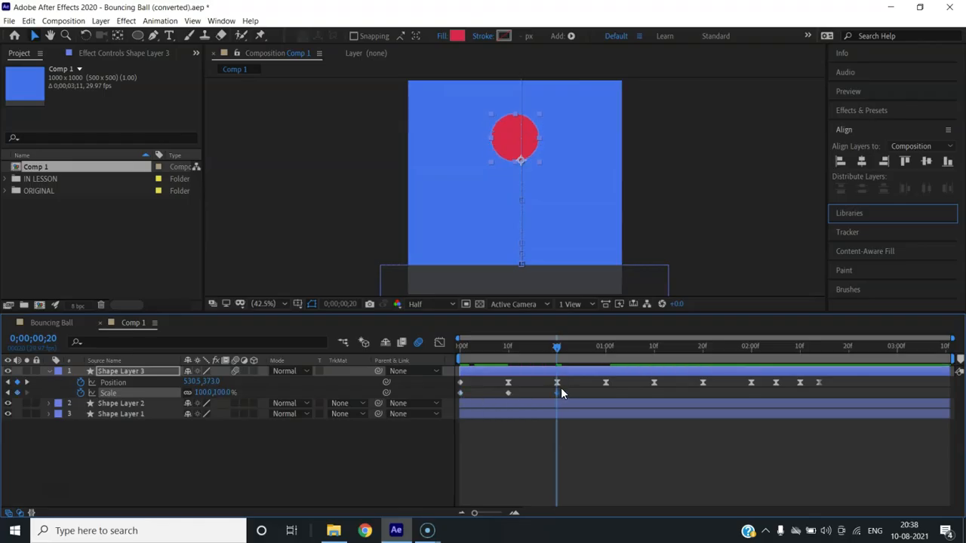
{"action": "left_click", "coordinate": [561, 346]}
{"action": "left_click_drag", "start_coordinate": [587, 351], "coordinate": [653, 355]}
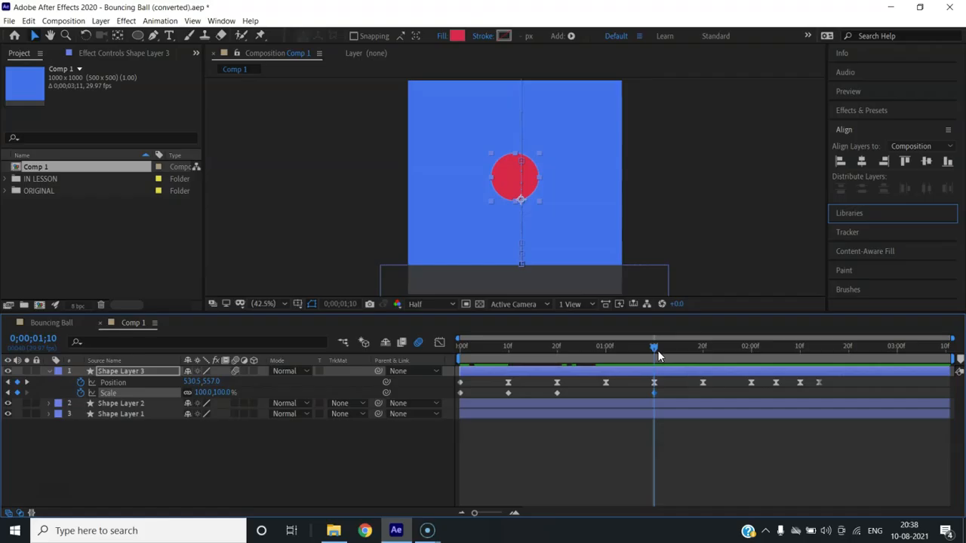
{"action": "left_click_drag", "start_coordinate": [655, 348], "coordinate": [750, 350]}
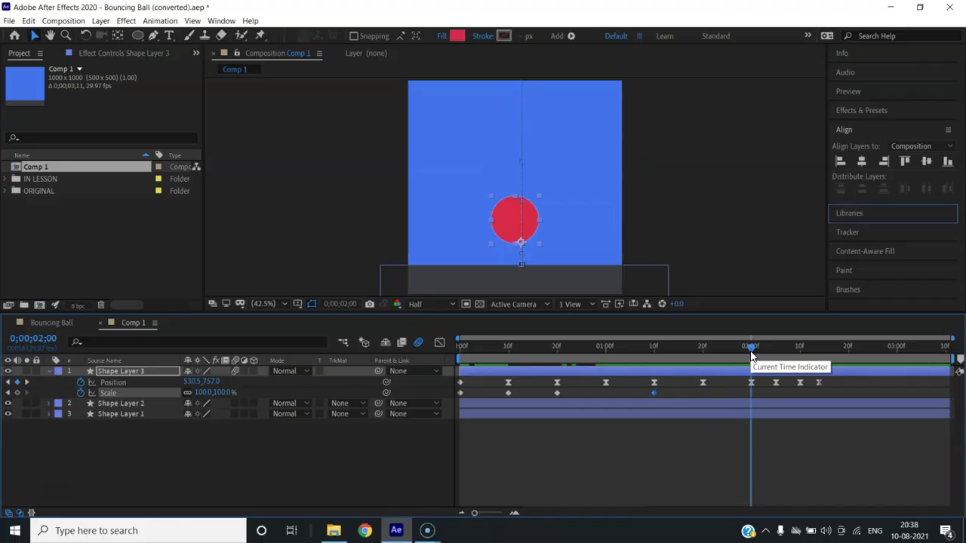
{"action": "left_click_drag", "start_coordinate": [753, 348], "coordinate": [800, 385]}
{"action": "key", "text": "ctrl+v"}
Copy the ball's squash keyframe from 0;00;00;10 to the ground contact at 0;00;01;00 and set its Scale to 110, 85%.
{"action": "left_click_drag", "start_coordinate": [798, 348], "coordinate": [605, 369]}
{"action": "left_click", "coordinate": [508, 394]}
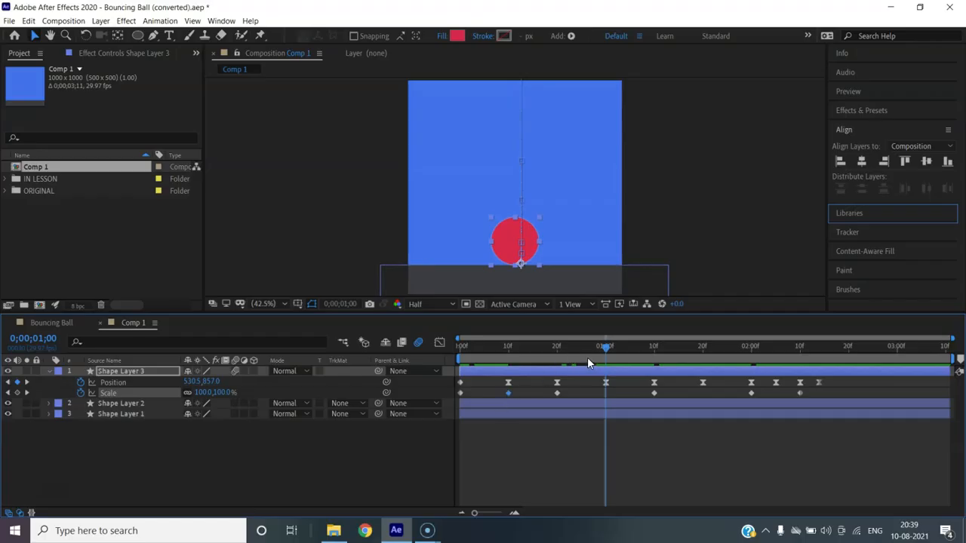
{"action": "key", "text": "ctrl+v"}
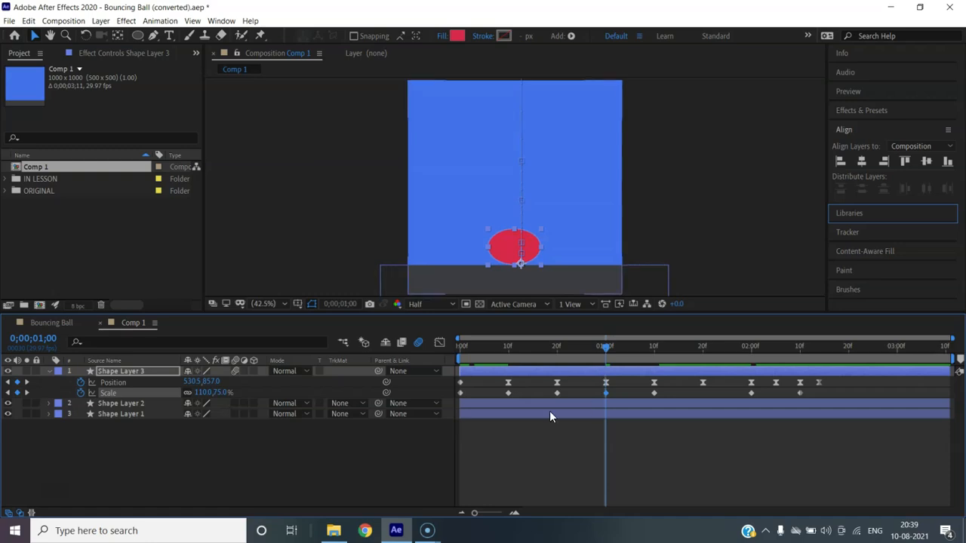
{"action": "left_click", "coordinate": [187, 393]}
{"action": "left_click_drag", "start_coordinate": [217, 393], "coordinate": [224, 392]}
{"action": "left_click", "coordinate": [306, 240]}
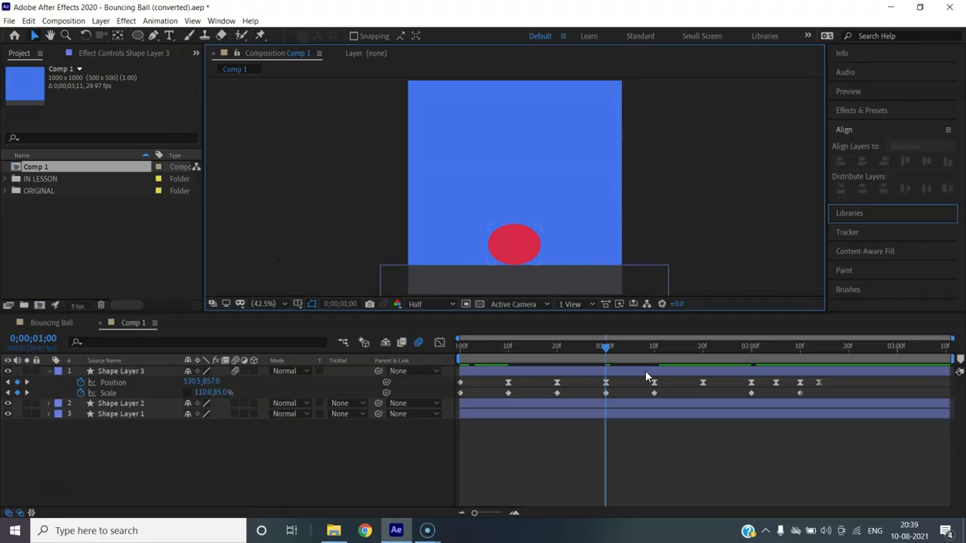
Add a Scale keyframe of 110, 95% for the ball at the ground contact at 0;00;01;20.
{"action": "left_click_drag", "start_coordinate": [604, 347], "coordinate": [701, 344]}
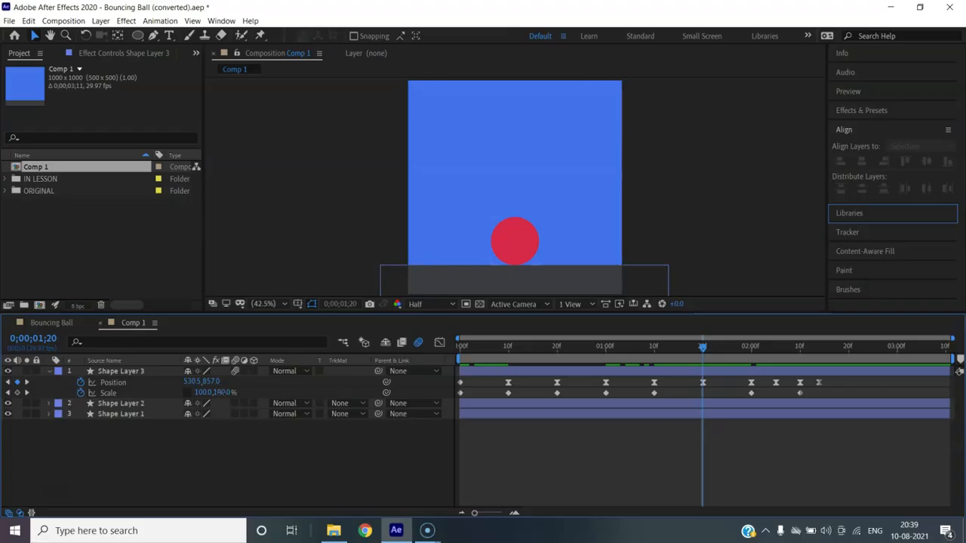
{"action": "left_click", "coordinate": [222, 393]}
{"action": "type", "text": "95"}
{"action": "key", "text": "Return"}
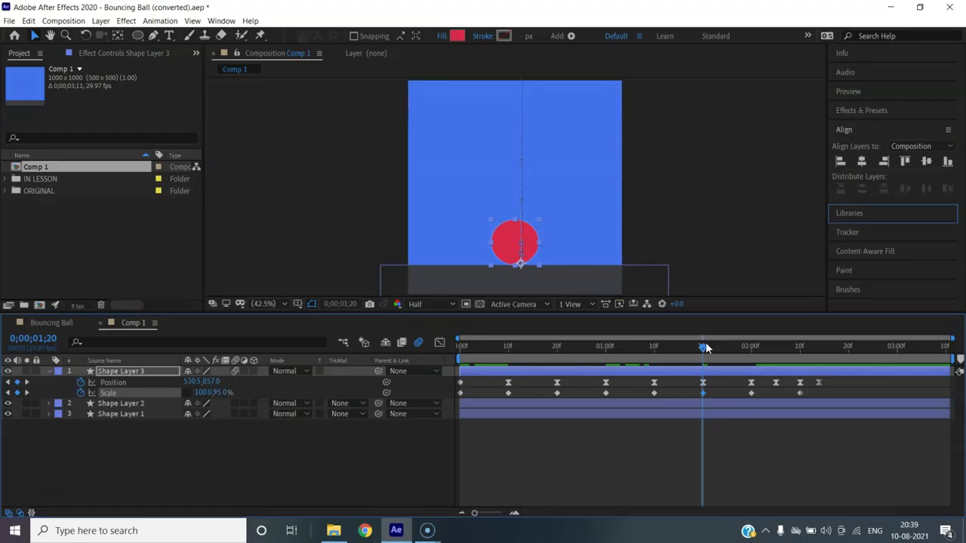
{"action": "left_click_drag", "start_coordinate": [702, 348], "coordinate": [605, 358]}
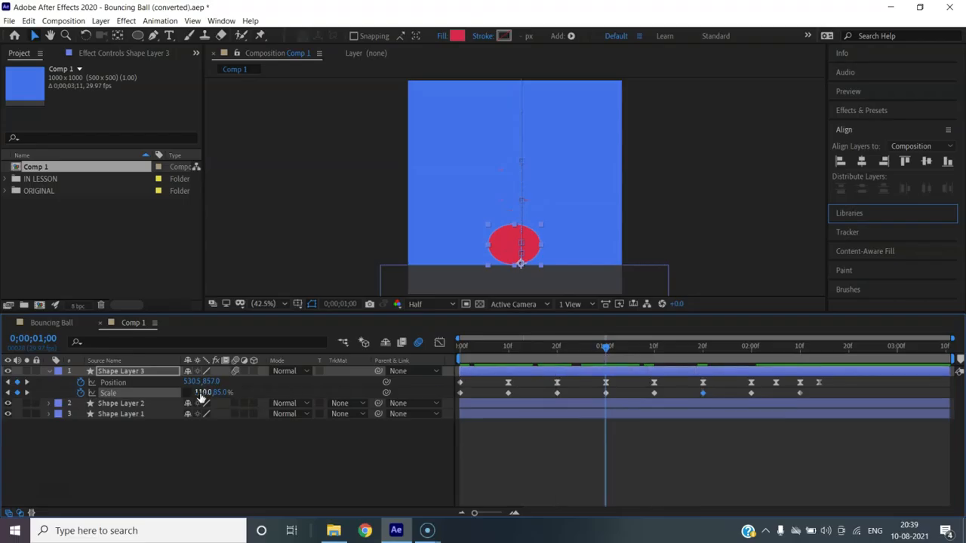
{"action": "left_click_drag", "start_coordinate": [608, 347], "coordinate": [702, 344]}
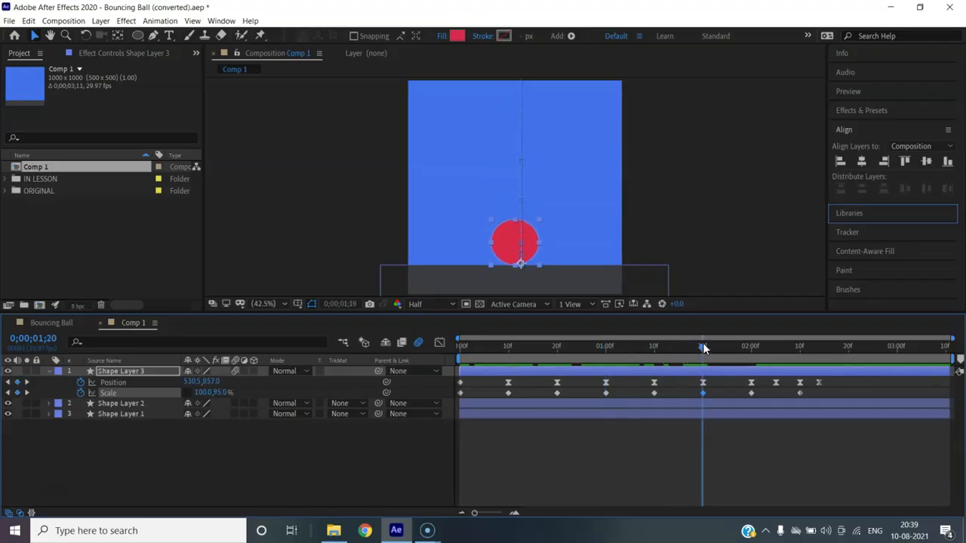
{"action": "left_click", "coordinate": [202, 393]}
{"action": "type", "text": "110"}
{"action": "key", "text": "Return"}
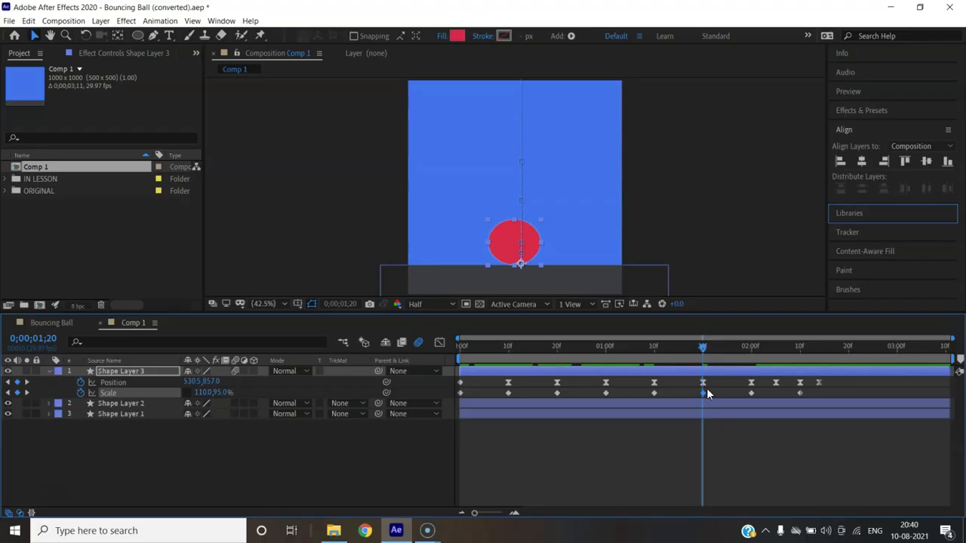
Paste the squash keyframe at 0;00;02;05, set its Scale to 110, 99%, and preview the bounce from the first frame.
{"action": "left_click_drag", "start_coordinate": [721, 346], "coordinate": [776, 369]}
{"action": "key", "text": "ctrl+v"}
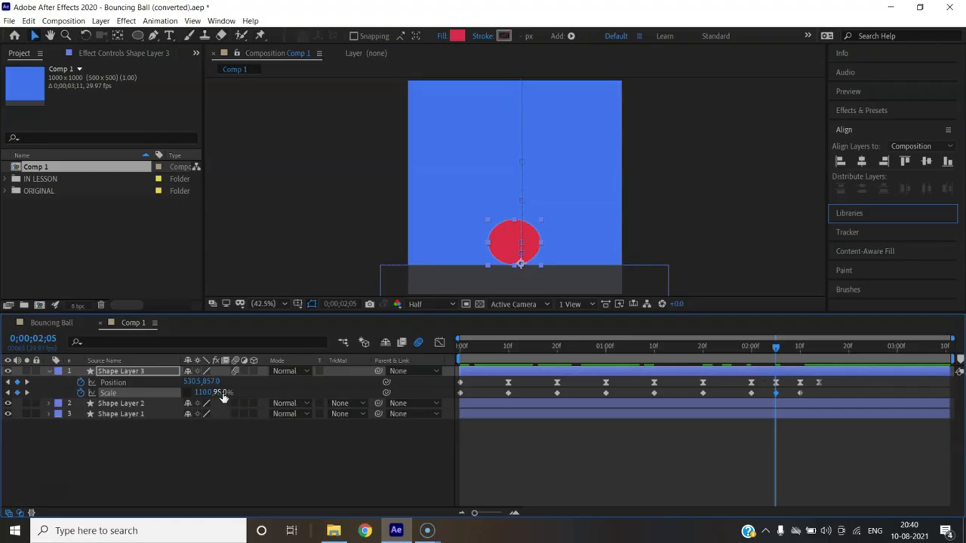
{"action": "left_click", "coordinate": [221, 393]}
{"action": "type", "text": "99"}
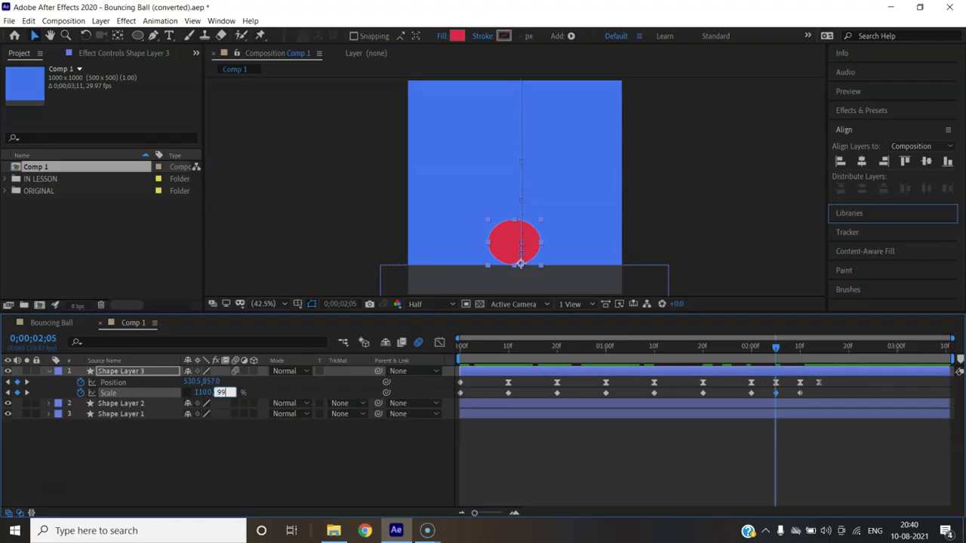
{"action": "left_click", "coordinate": [215, 424]}
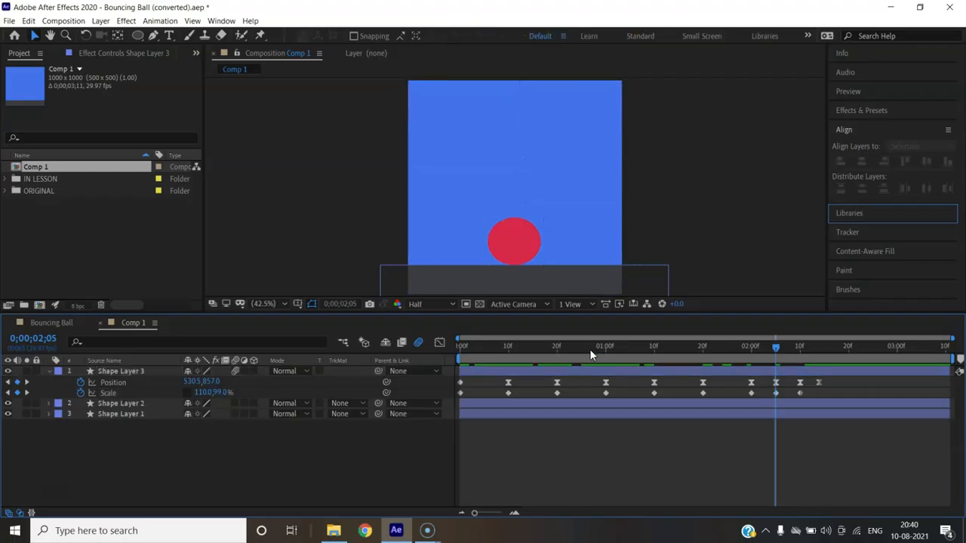
{"action": "left_click_drag", "start_coordinate": [766, 350], "coordinate": [422, 362]}
{"action": "key", "text": "space"}
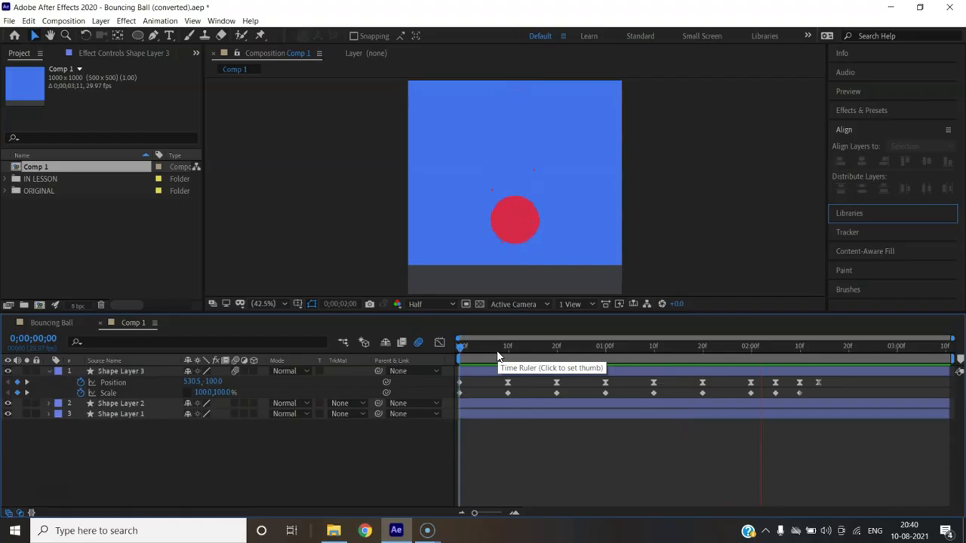
Apply Easy Ease to the ball's Scale keyframes from 0;00;00;10 to 0;00;02;10 and review the squash from the first frame.
{"action": "key", "text": "space"}
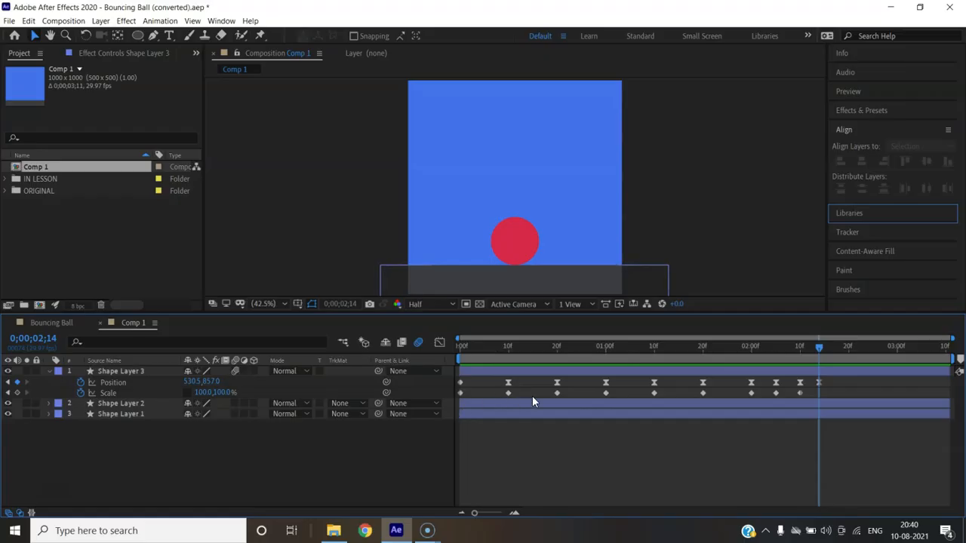
{"action": "left_click_drag", "start_coordinate": [811, 391], "coordinate": [495, 394]}
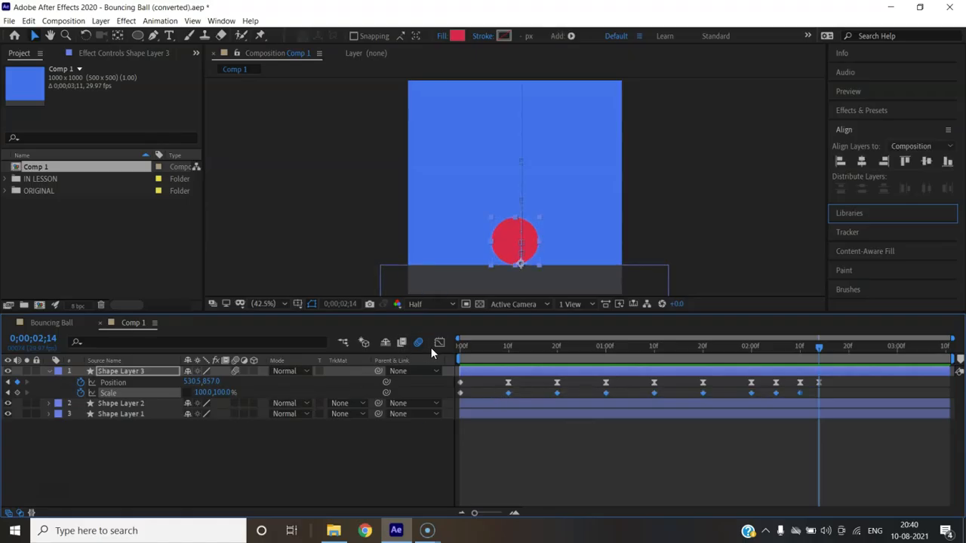
{"action": "key", "text": "F9"}
{"action": "left_click_drag", "start_coordinate": [821, 349], "coordinate": [389, 364]}
{"action": "key", "text": "space"}
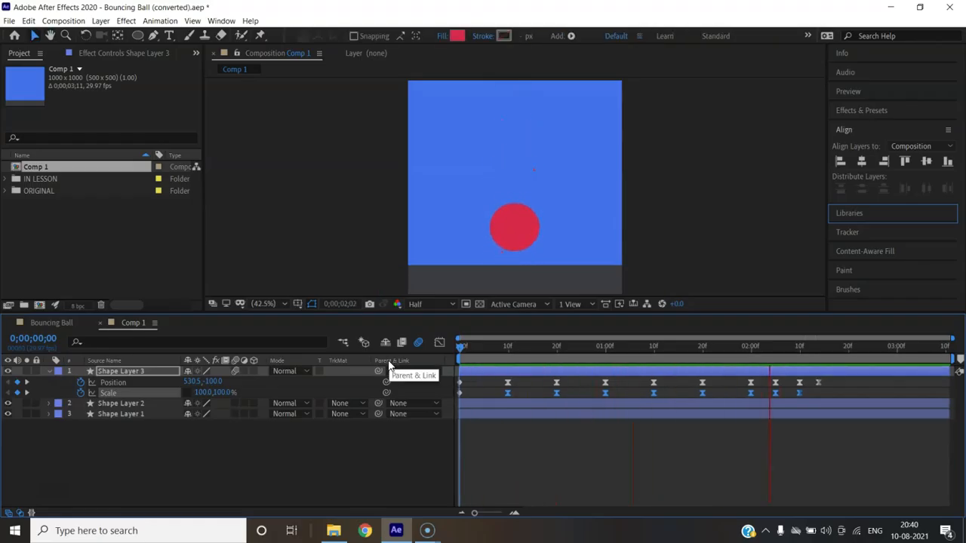
{"action": "key", "text": "space"}
{"action": "left_click_drag", "start_coordinate": [863, 349], "coordinate": [595, 349]}
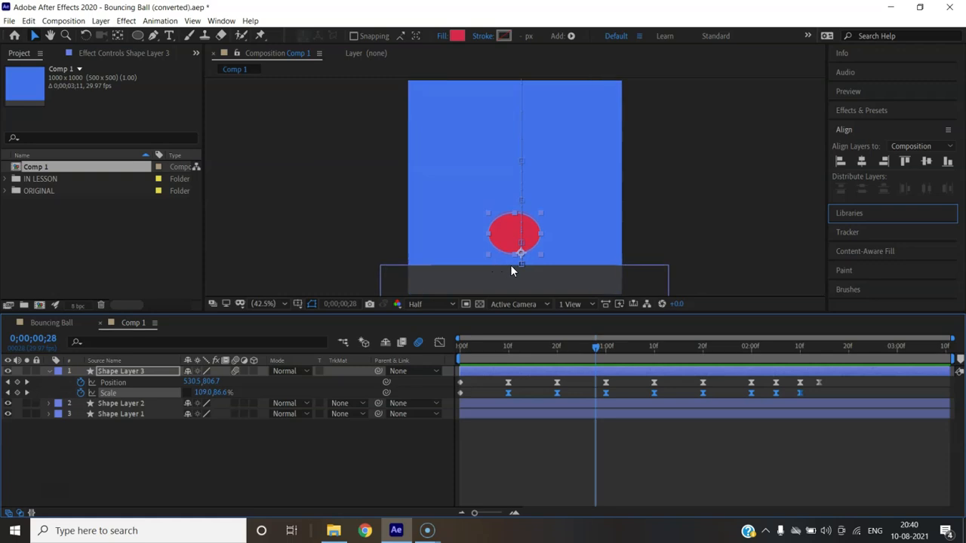
{"action": "left_click_drag", "start_coordinate": [594, 349], "coordinate": [496, 349]}
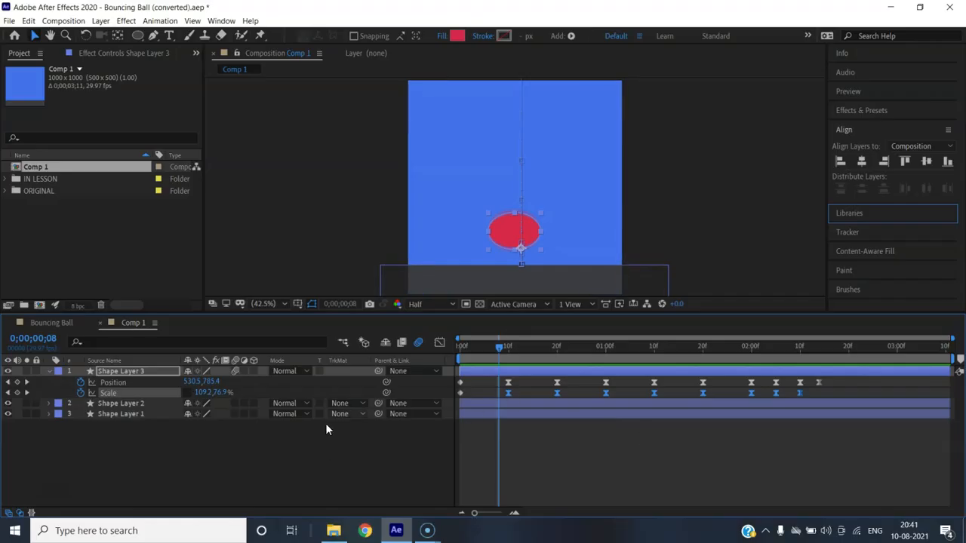
Open the Graph Editor for the ball's Scale and have it display the speed graph.
{"action": "left_click", "coordinate": [440, 344]}
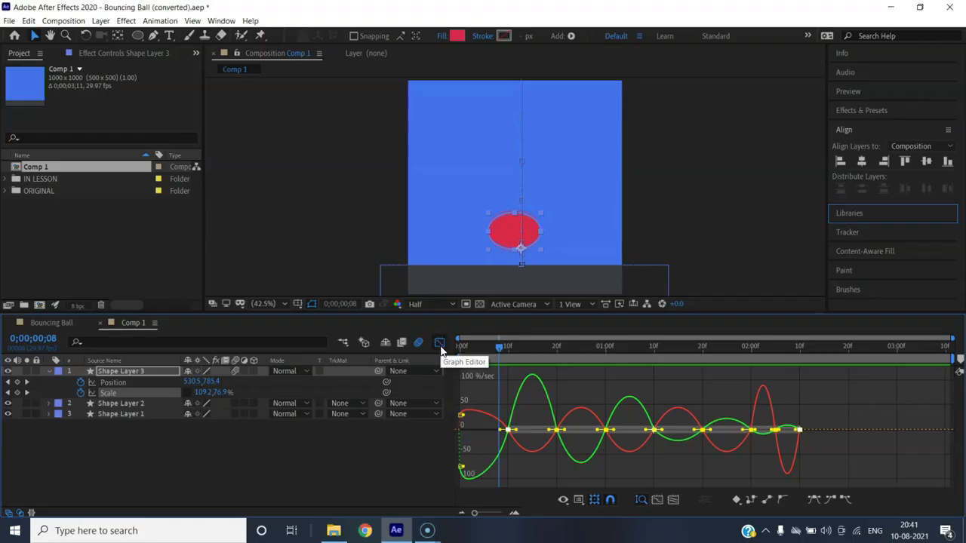
{"action": "left_click", "coordinate": [579, 500]}
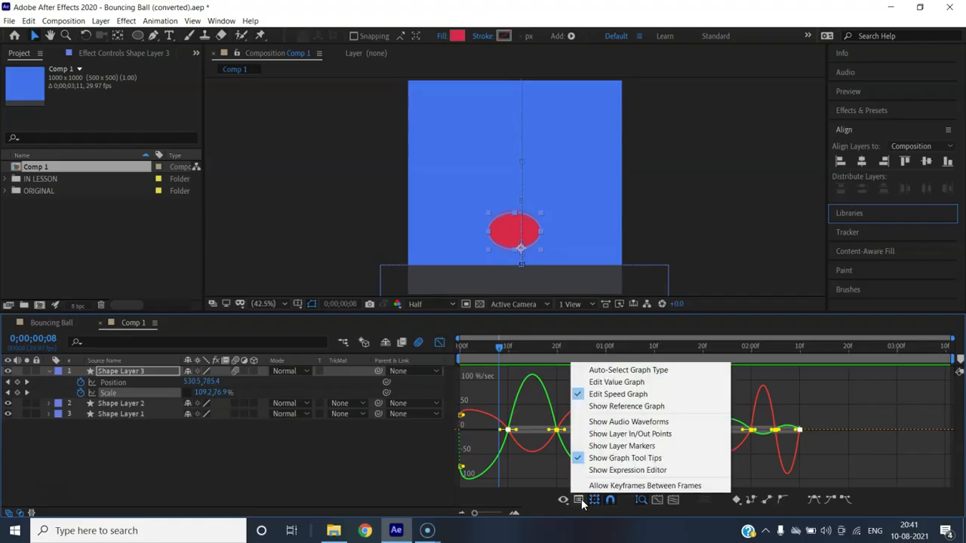
{"action": "left_click", "coordinate": [609, 394]}
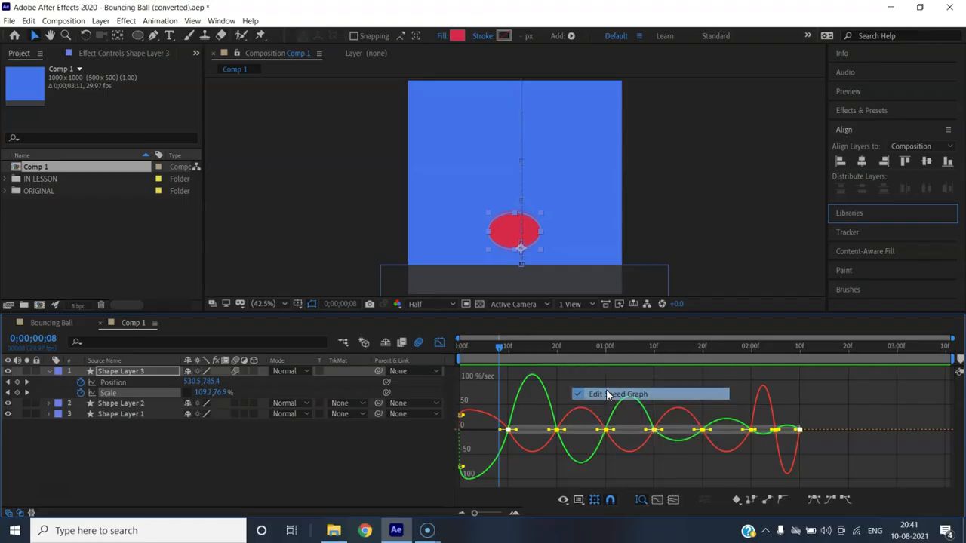
{"action": "left_click", "coordinate": [579, 501]}
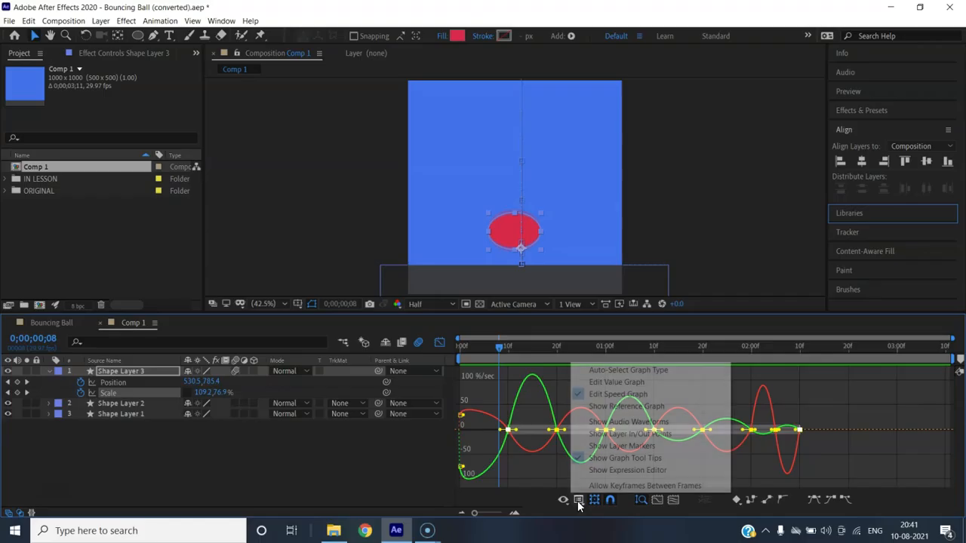
{"action": "left_click", "coordinate": [608, 387]}
{"action": "left_click", "coordinate": [578, 501]}
{"action": "left_click", "coordinate": [591, 408]}
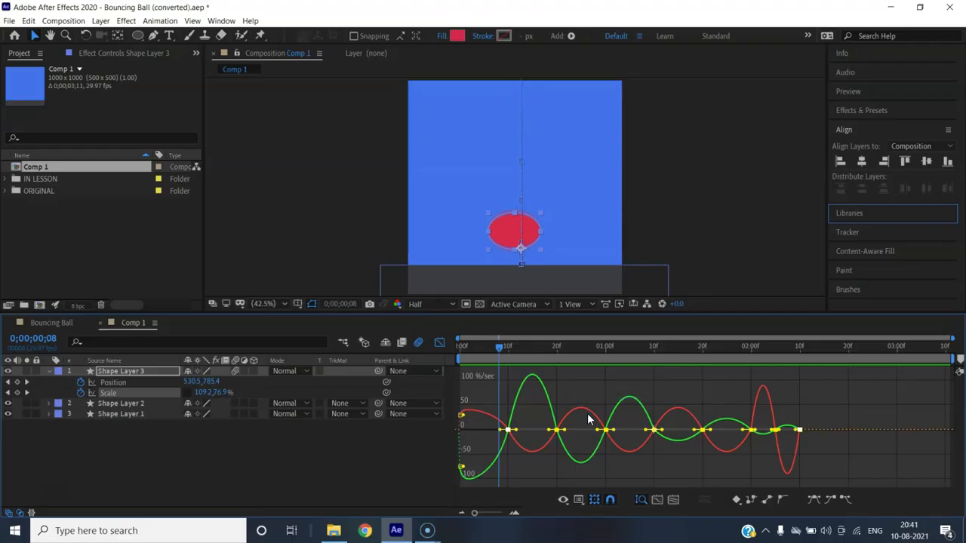
Go to 0;00;00;10, compare the ball's Position and Scale speed graphs, and leave only the Position curve displayed.
{"action": "left_click_drag", "start_coordinate": [495, 345], "coordinate": [506, 342]}
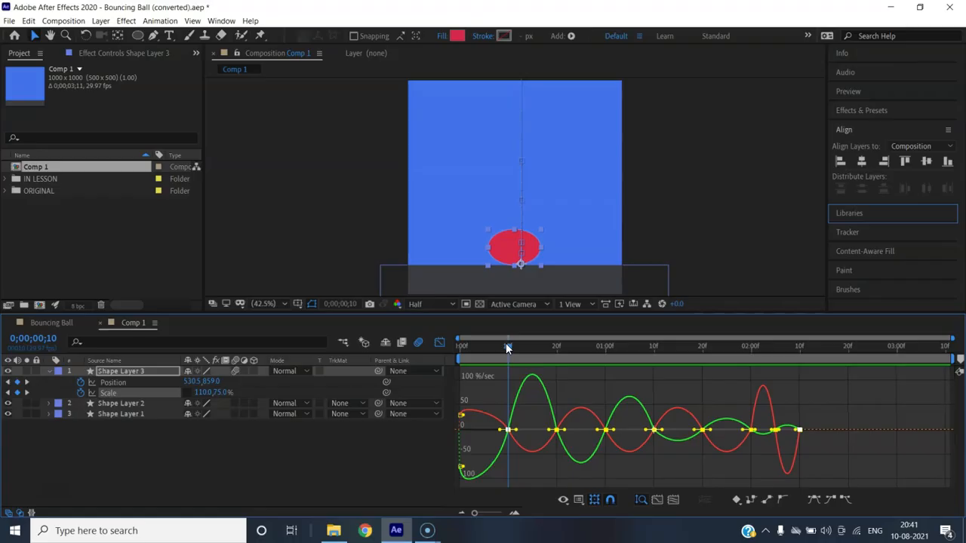
{"action": "left_click", "coordinate": [125, 381]}
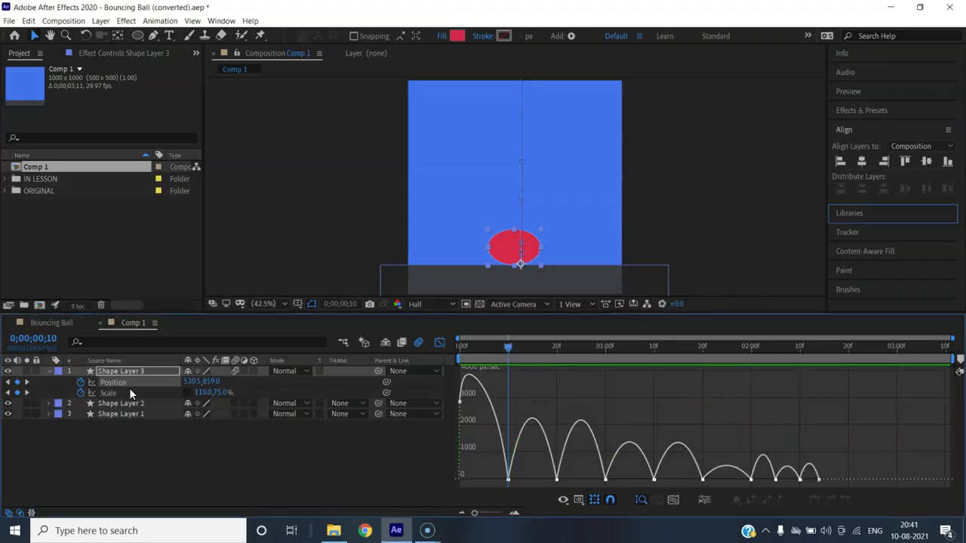
{"action": "left_click", "coordinate": [129, 391], "text": "shift"}
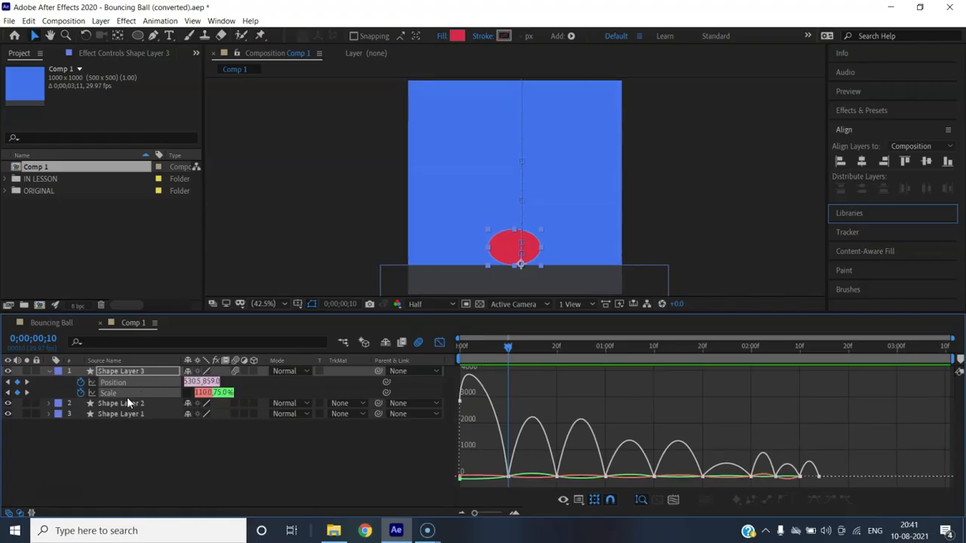
{"action": "left_click", "coordinate": [126, 395]}
{"action": "left_click", "coordinate": [144, 480]}
{"action": "left_click", "coordinate": [129, 384]}
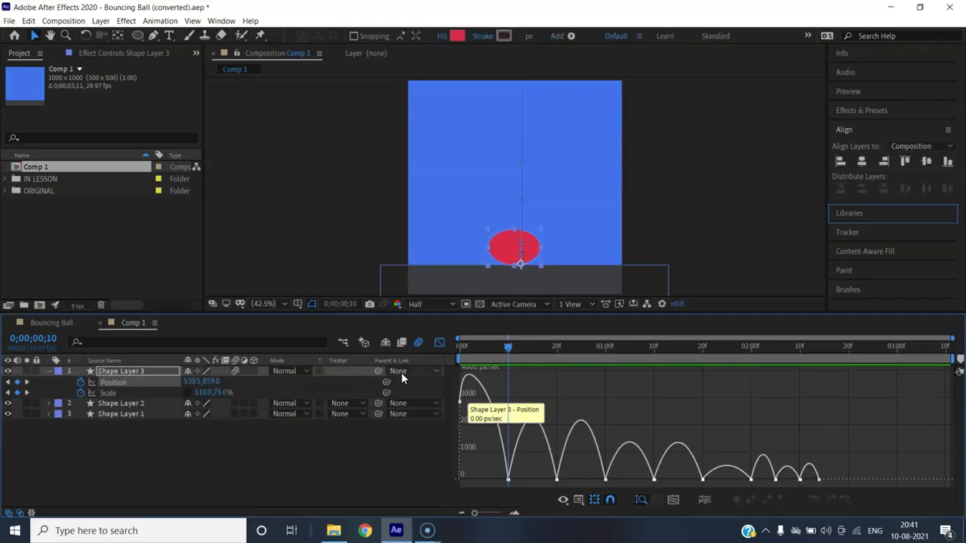
{"action": "left_click", "coordinate": [513, 469]}
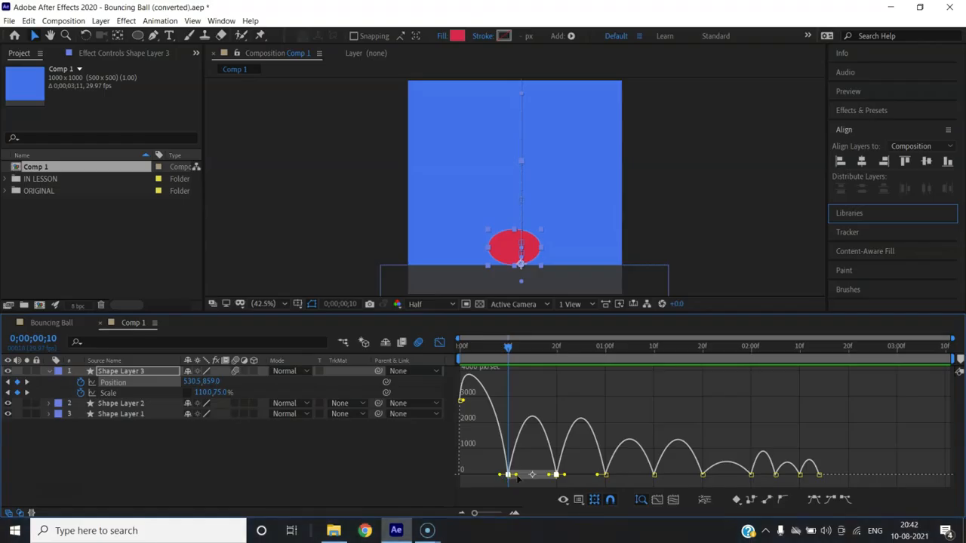
{"action": "left_click_drag", "start_coordinate": [516, 477], "coordinate": [556, 474]}
{"action": "key", "text": "ctrl+z"}
{"action": "key", "text": "ctrl+z"}
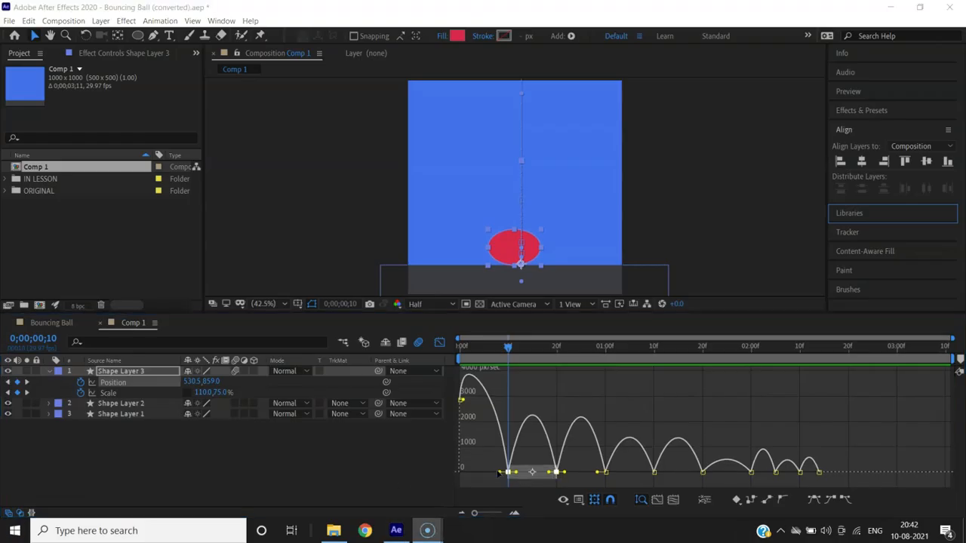
Reshape the ball's Position speed curve up to 0;00;01;10 with the ease handles, slowing it around 0;00;00;20 and quickening it just before 0;00;01;00.
{"action": "left_click_drag", "start_coordinate": [499, 473], "coordinate": [487, 480]}
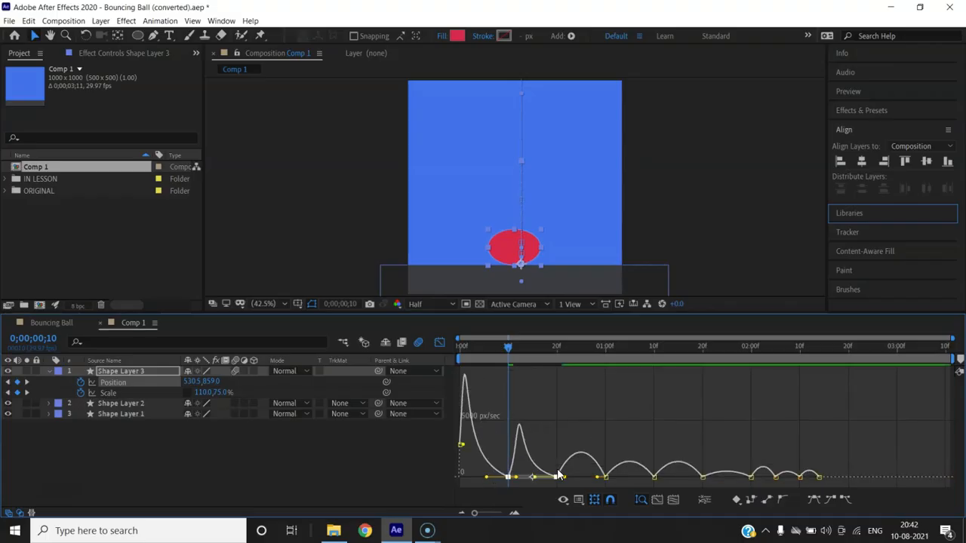
{"action": "mouse_move", "coordinate": [567, 482]}
{"action": "left_mouse_down"}
{"action": "mouse_move", "coordinate": [556, 478]}
{"action": "mouse_move", "coordinate": [565, 477]}
{"action": "left_mouse_up"}
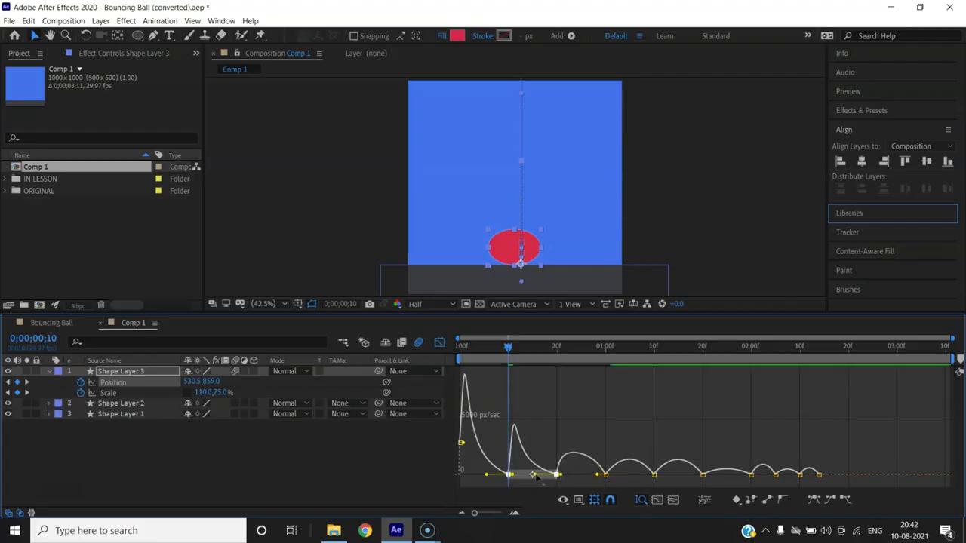
{"action": "left_click", "coordinate": [538, 476]}
{"action": "left_click", "coordinate": [528, 475]}
{"action": "left_click_drag", "start_coordinate": [531, 474], "coordinate": [536, 479]}
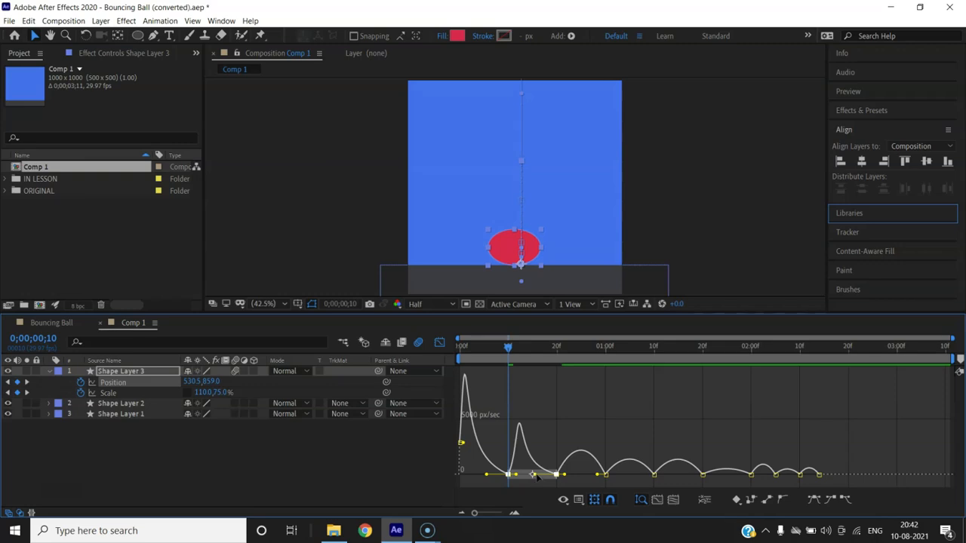
{"action": "left_click_drag", "start_coordinate": [533, 475], "coordinate": [512, 475]}
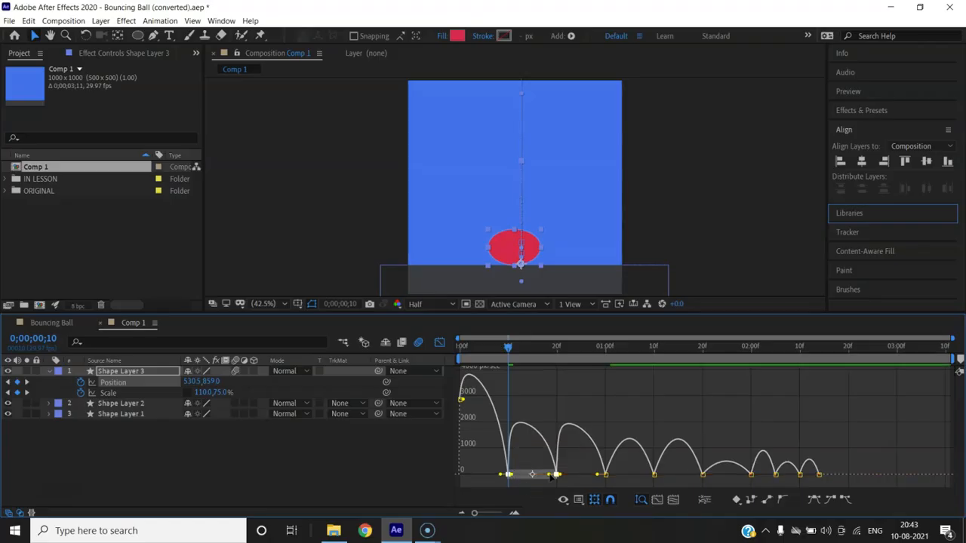
{"action": "left_click_drag", "start_coordinate": [514, 476], "coordinate": [540, 480]}
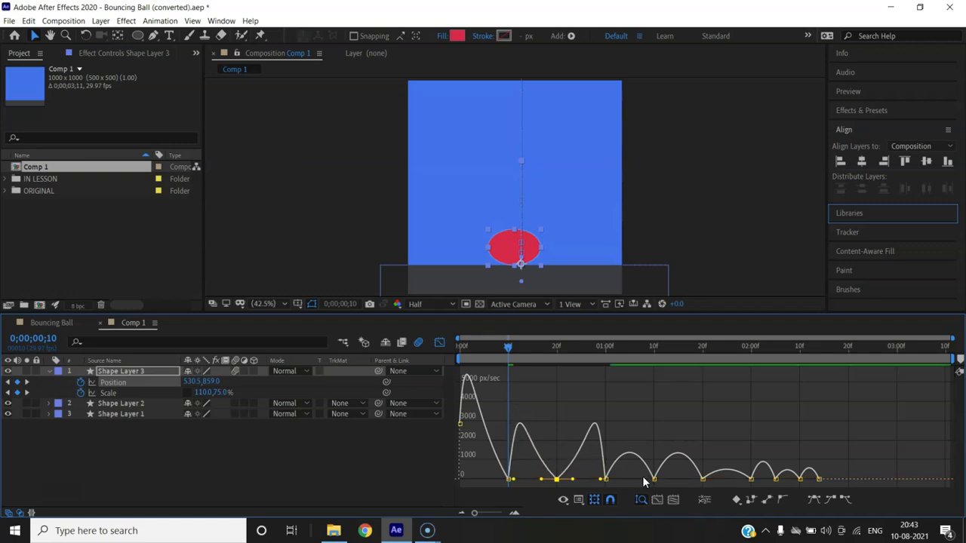
{"action": "left_click", "coordinate": [648, 475]}
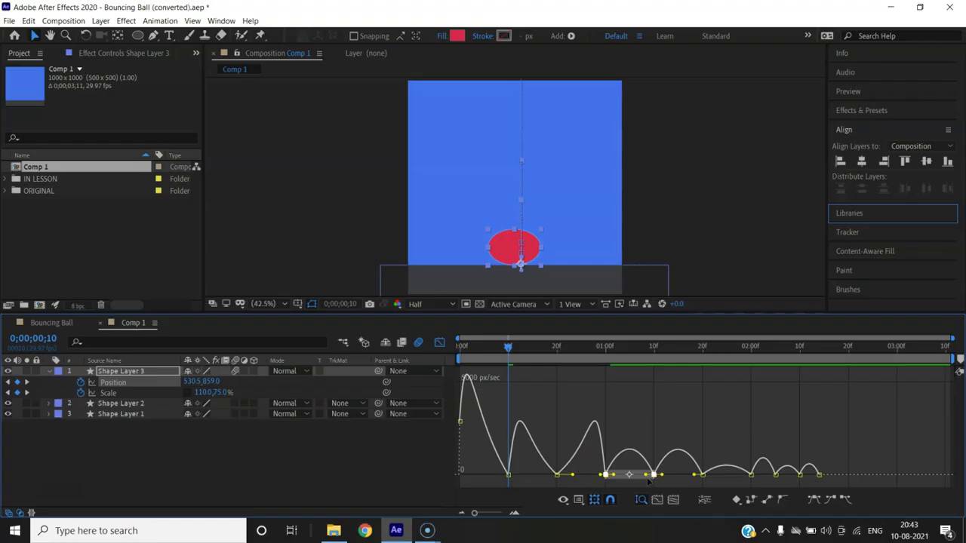
{"action": "left_click_drag", "start_coordinate": [645, 477], "coordinate": [598, 479]}
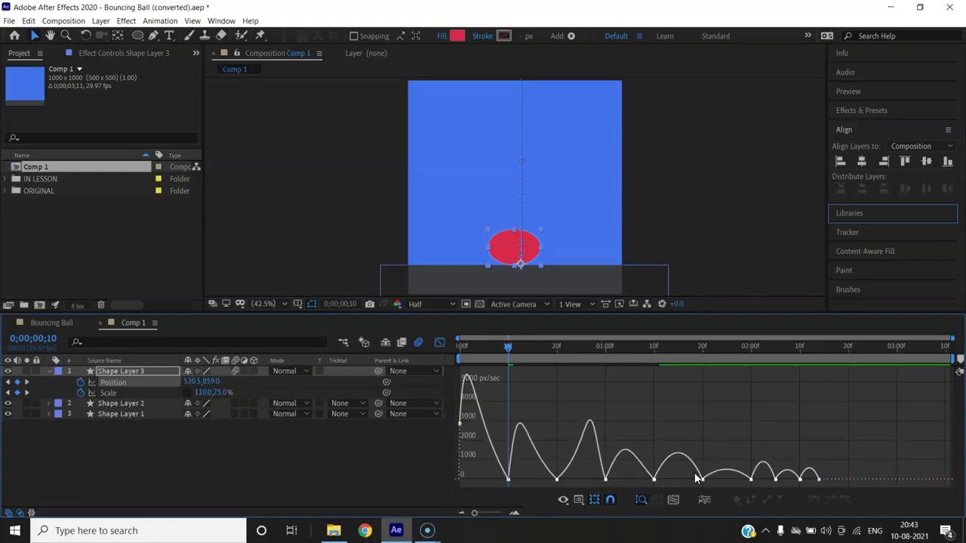
Try reshaping the Position speed curve between 0;00;01;10 and 0;00;02;05 by adjusting the influence handles of its keyframes.
{"action": "left_click", "coordinate": [695, 474]}
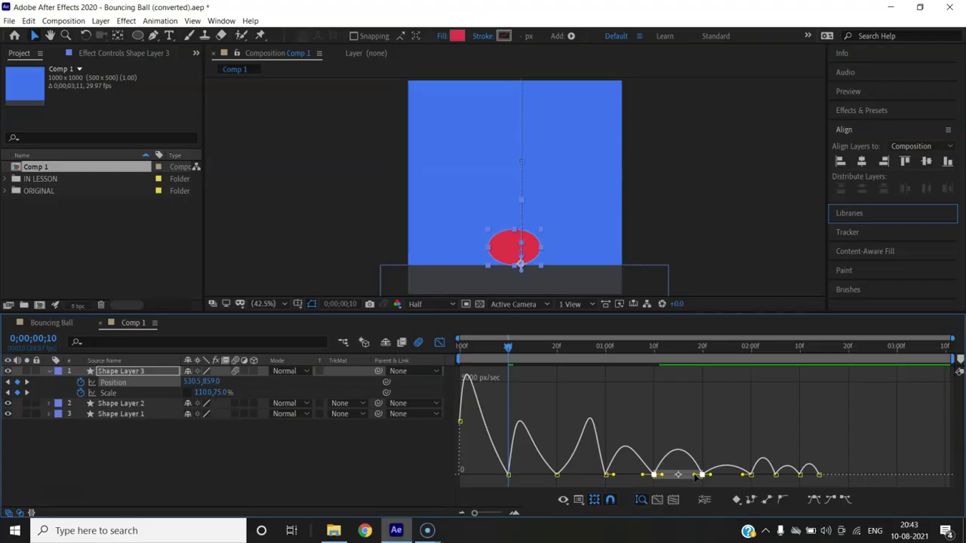
{"action": "left_click_drag", "start_coordinate": [695, 477], "coordinate": [643, 472]}
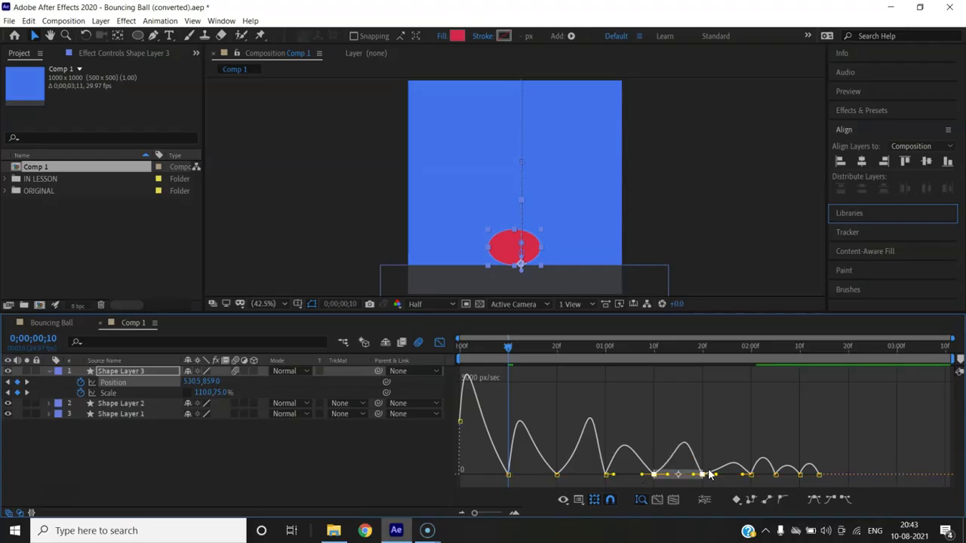
{"action": "left_click", "coordinate": [764, 479]}
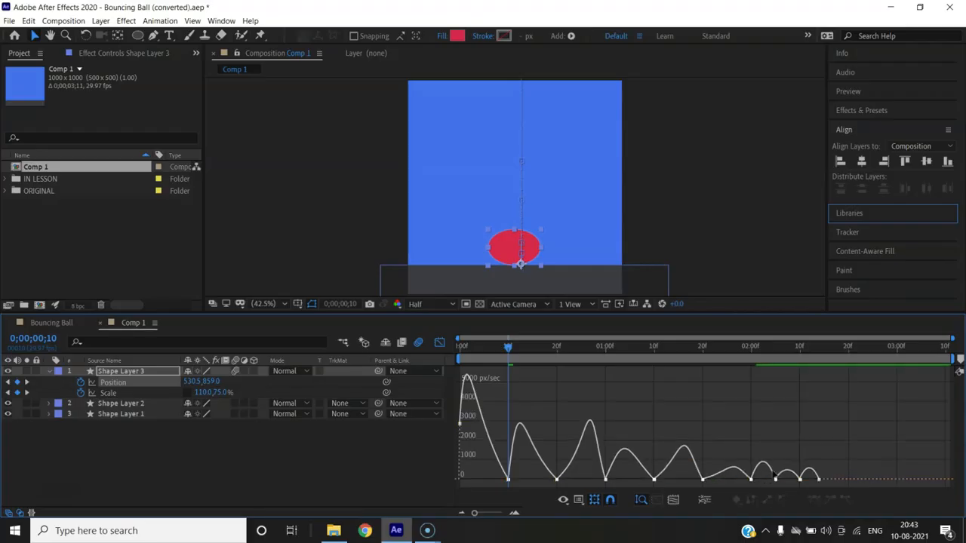
{"action": "key", "text": "ctrl+a"}
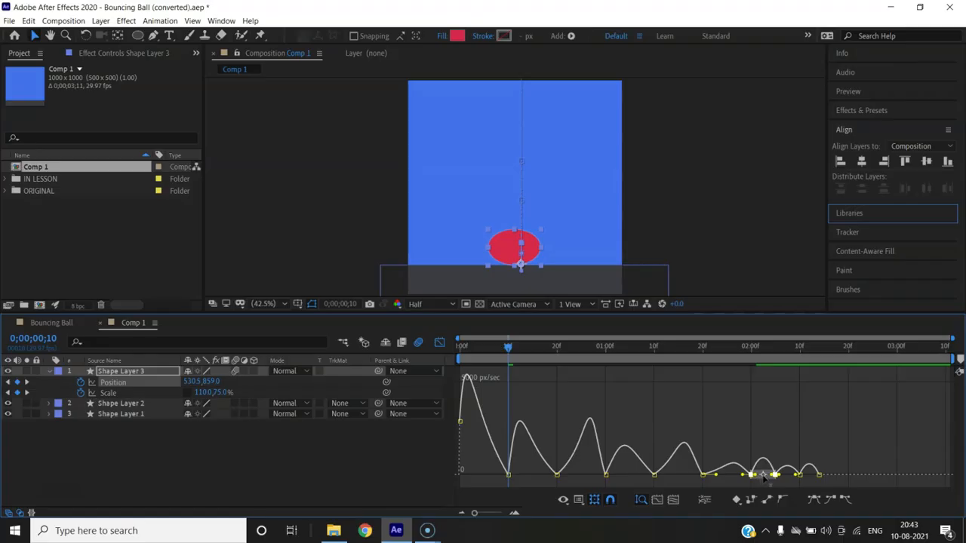
{"action": "mouse_move", "coordinate": [757, 480]}
{"action": "left_mouse_down"}
{"action": "mouse_move", "coordinate": [766, 475]}
{"action": "mouse_move", "coordinate": [740, 479]}
{"action": "mouse_move", "coordinate": [760, 481]}
{"action": "left_mouse_up"}
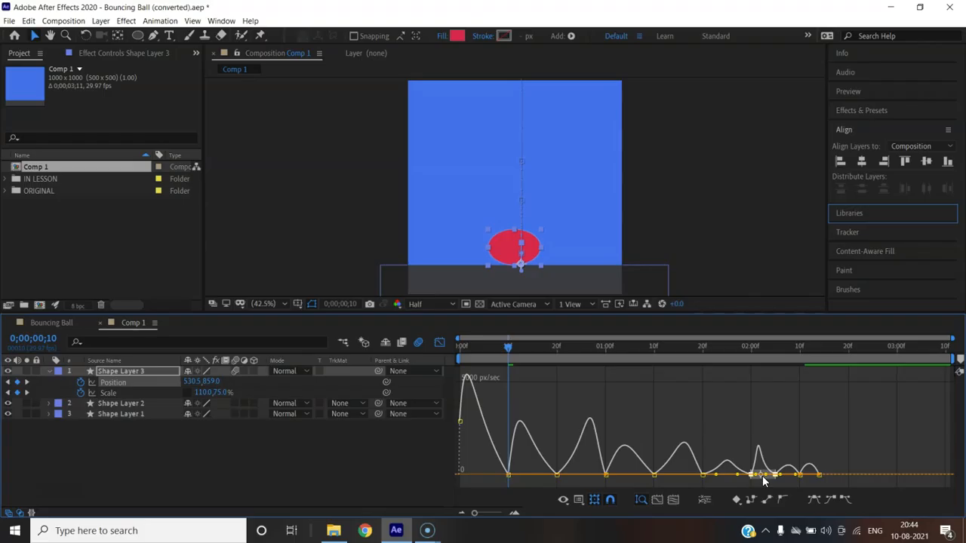
{"action": "left_click_drag", "start_coordinate": [767, 477], "coordinate": [786, 479]}
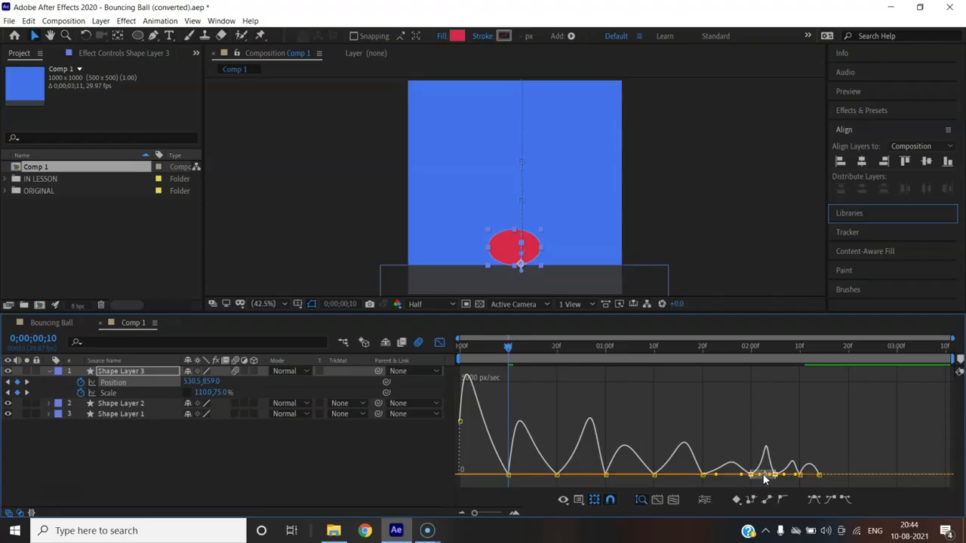
{"action": "mouse_move", "coordinate": [762, 477]}
{"action": "left_mouse_down"}
{"action": "mouse_move", "coordinate": [757, 487]}
{"action": "mouse_move", "coordinate": [709, 480]}
{"action": "mouse_move", "coordinate": [775, 485]}
{"action": "mouse_move", "coordinate": [736, 481]}
{"action": "left_mouse_up"}
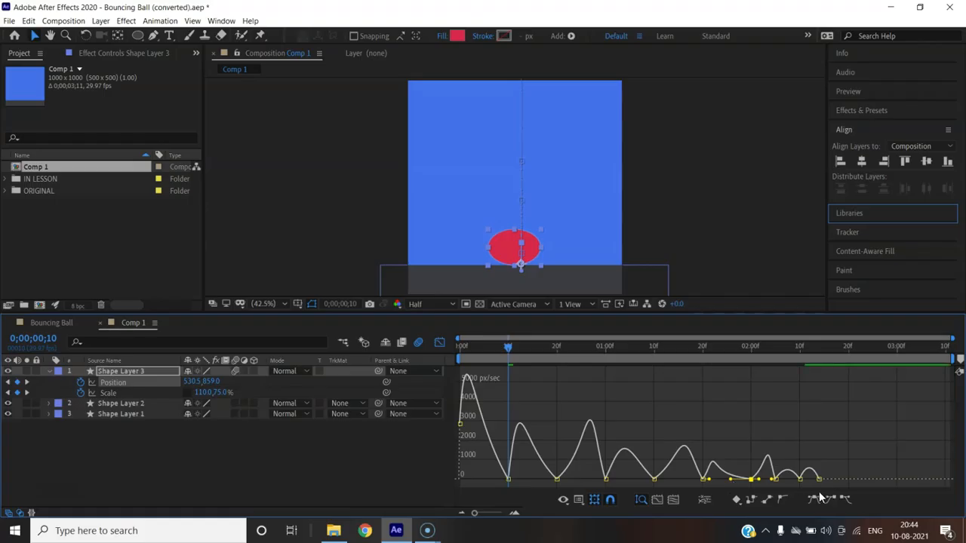
Try sharpening the Position speed peaks of the last small bounces, between 0;00;02;05 and 0;00;02;14.
{"action": "left_click", "coordinate": [797, 482]}
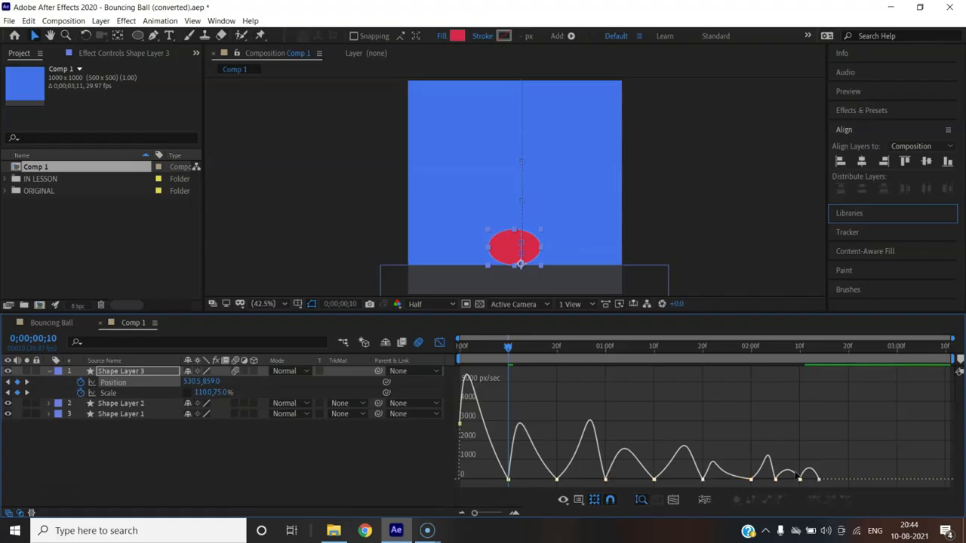
{"action": "left_click", "coordinate": [797, 475]}
{"action": "mouse_move", "coordinate": [782, 478]}
{"action": "left_mouse_down"}
{"action": "mouse_move", "coordinate": [796, 480]}
{"action": "mouse_move", "coordinate": [773, 484]}
{"action": "left_mouse_up"}
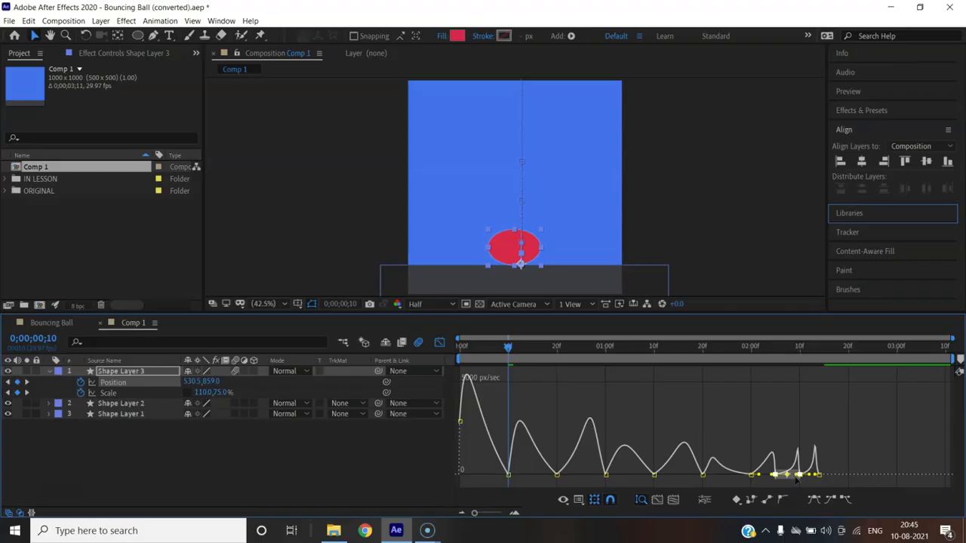
{"action": "left_click_drag", "start_coordinate": [795, 480], "coordinate": [794, 480]}
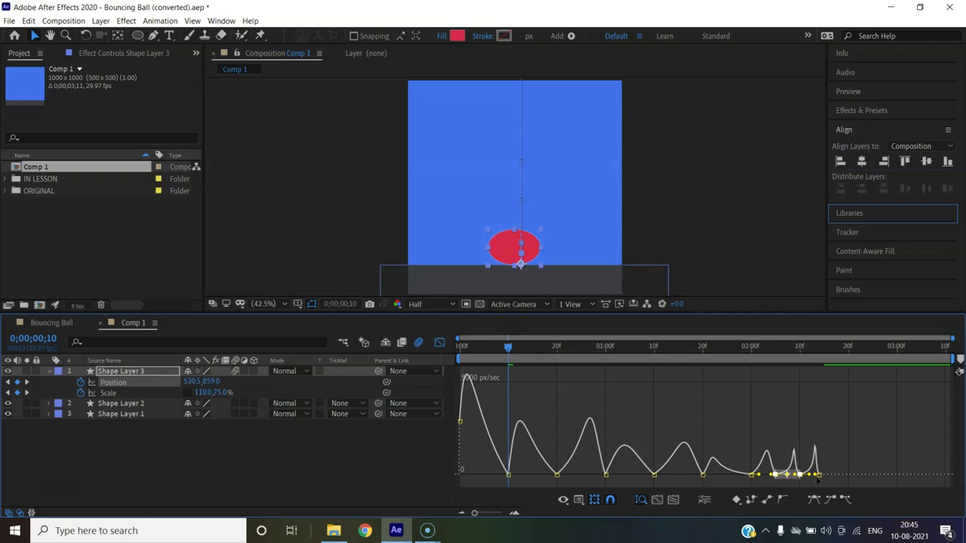
Undo the speed curve adjustments made to the ball's bounces after 0;00;01;10.
{"action": "key", "text": "ctrl+z"}
{"action": "key", "text": "ctrl+z"}
{"action": "key", "text": "ctrl+z"}
{"action": "key", "text": "ctrl+z"}
{"action": "key", "text": "ctrl+z"}
{"action": "key", "text": "ctrl+z"}
{"action": "key", "text": "ctrl+z"}
{"action": "key", "text": "ctrl+z"}
{"action": "key", "text": "ctrl+z"}
{"action": "key", "text": "ctrl+z"}
{"action": "key", "text": "ctrl+z"}
{"action": "key", "text": "ctrl+z"}
{"action": "key", "text": "ctrl+z"}
{"action": "key", "text": "ctrl+z"}
{"action": "key", "text": "ctrl+z"}
{"action": "key", "text": "ctrl+z"}
{"action": "key", "text": "ctrl+z"}
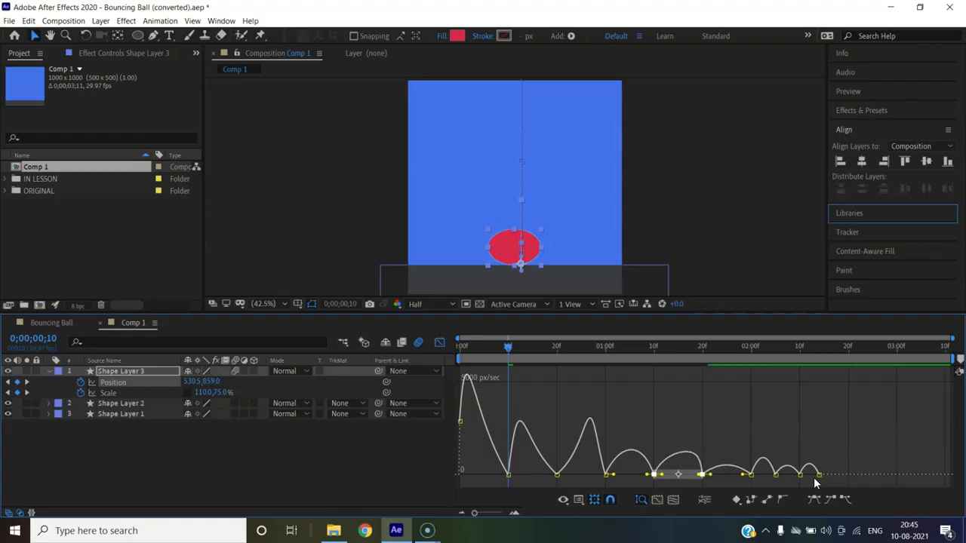
{"action": "key", "text": "ctrl+z"}
{"action": "key", "text": "ctrl+z"}
{"action": "key", "text": "ctrl+z"}
{"action": "key", "text": "ctrl+z"}
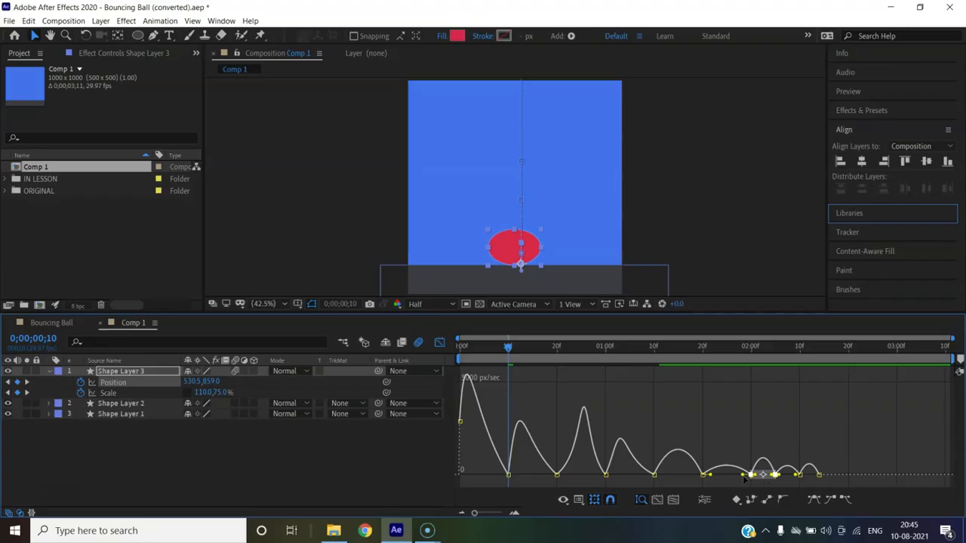
Adjust the Position speed curve handles for the small bounce between 0;00;02;00 and 0;00;02;05 and preview the animation from 0;00;00;00.
{"action": "left_click_drag", "start_coordinate": [742, 476], "coordinate": [776, 476]}
{"action": "left_click", "coordinate": [81, 510]}
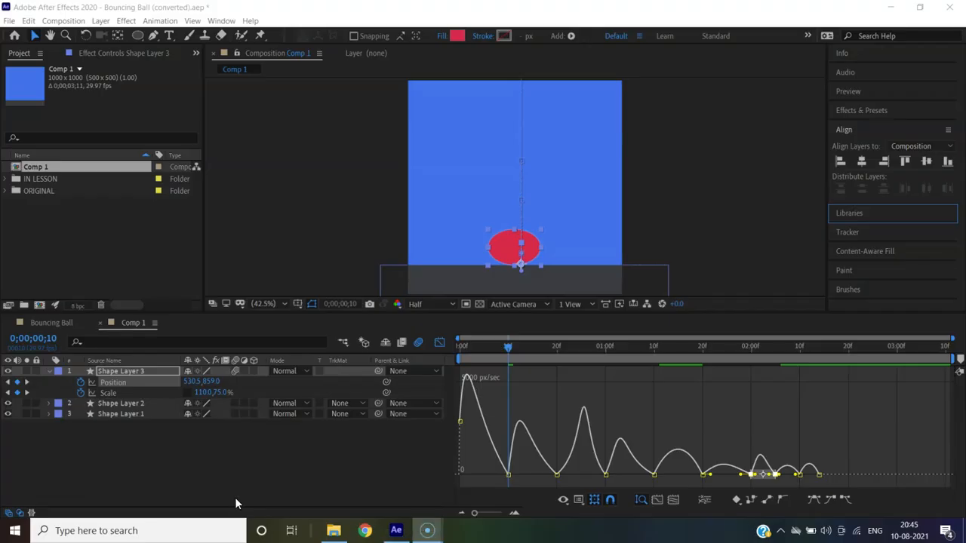
{"action": "left_click_drag", "start_coordinate": [508, 349], "coordinate": [457, 351]}
{"action": "key", "text": "space"}
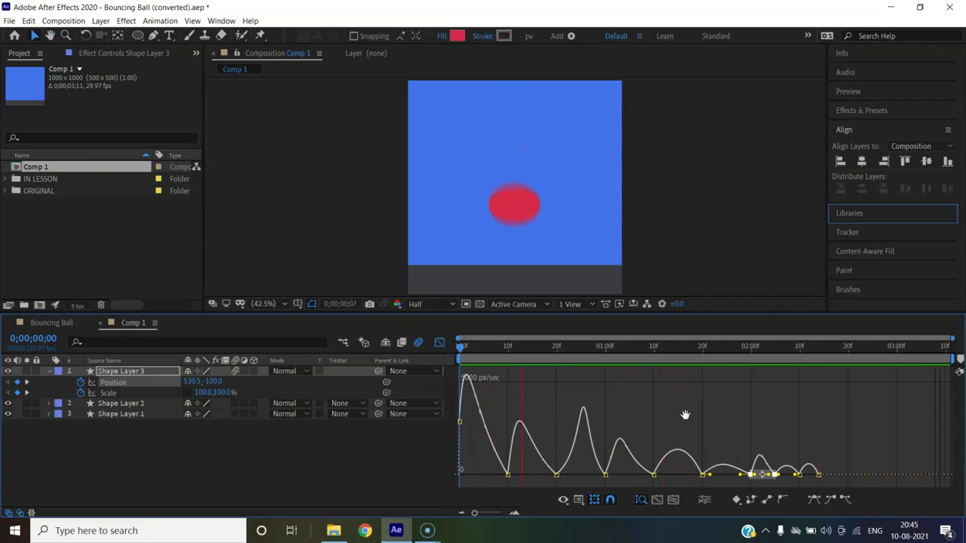
{"action": "key", "text": "space"}
Round the Position speed curve from 0;00;00;10 to 0;00;01;00 with the influence handles and make the ball leave the ground quickly after 0;00;01;00.
{"action": "left_click_drag", "start_coordinate": [532, 347], "coordinate": [556, 348]}
{"action": "left_click", "coordinate": [585, 461]}
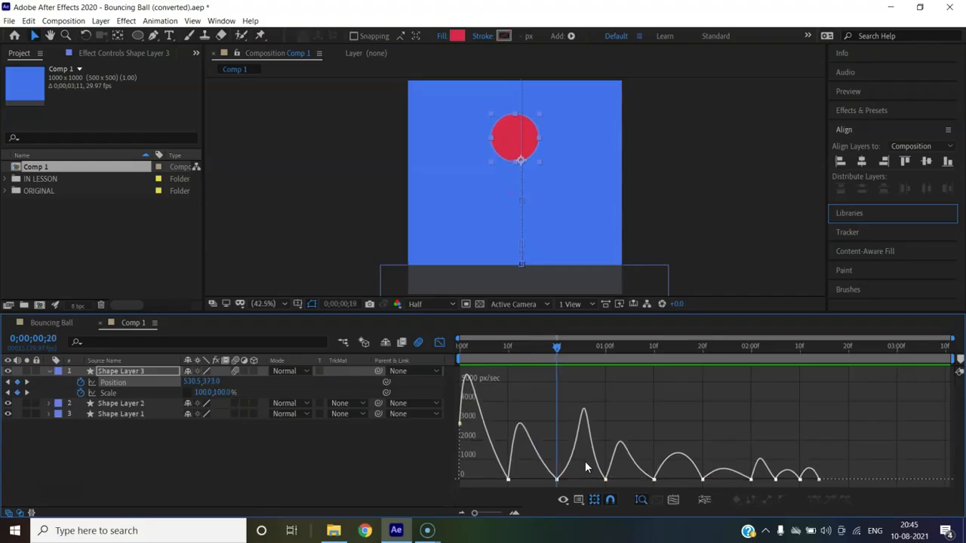
{"action": "left_click", "coordinate": [601, 457]}
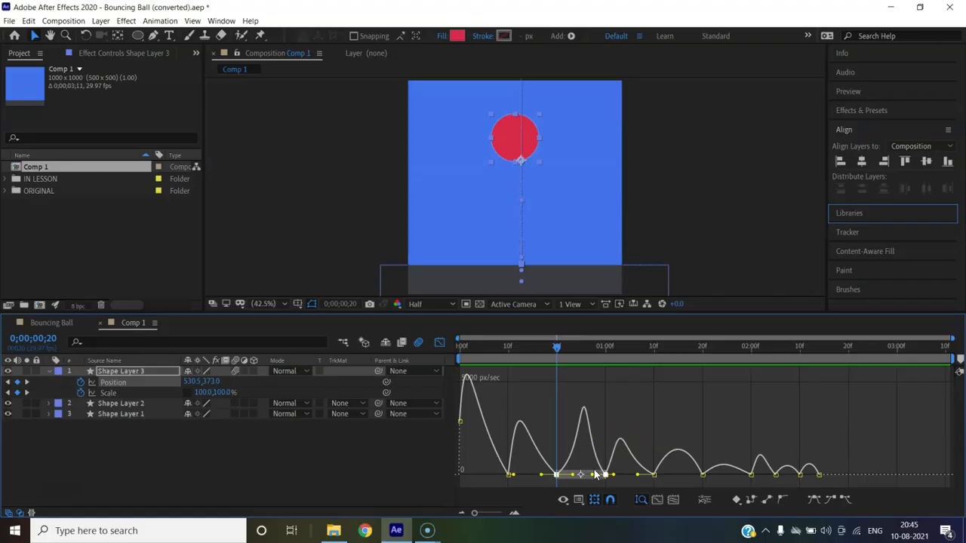
{"action": "left_click_drag", "start_coordinate": [594, 475], "coordinate": [569, 485]}
{"action": "mouse_move", "coordinate": [569, 478]}
{"action": "left_mouse_down"}
{"action": "mouse_move", "coordinate": [542, 479]}
{"action": "mouse_move", "coordinate": [604, 477]}
{"action": "mouse_move", "coordinate": [568, 481]}
{"action": "left_mouse_up"}
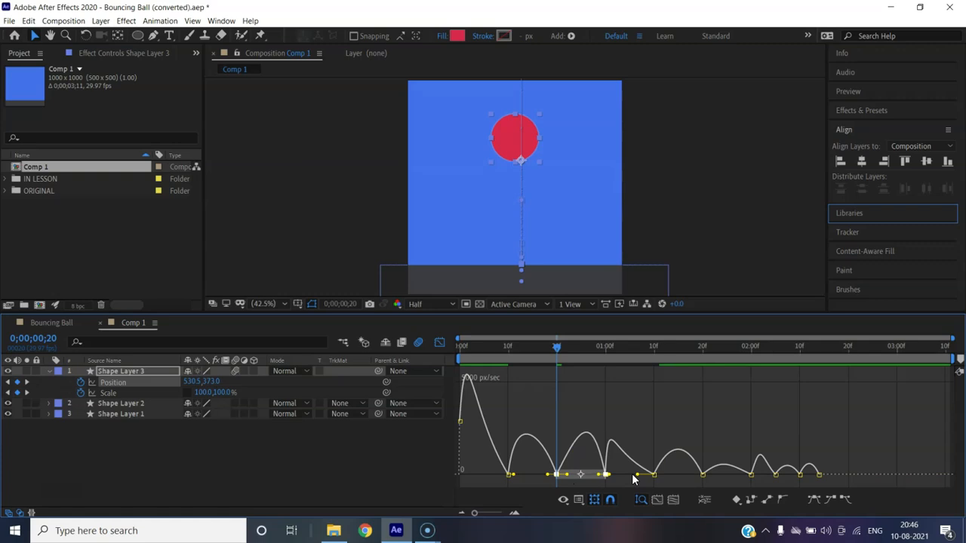
Shift the Position speed peaks between 0;00;01;10 and 0;00;02;05 closer to each following keyframe and preview the bounces.
{"action": "left_click", "coordinate": [670, 473]}
{"action": "left_click", "coordinate": [673, 460]}
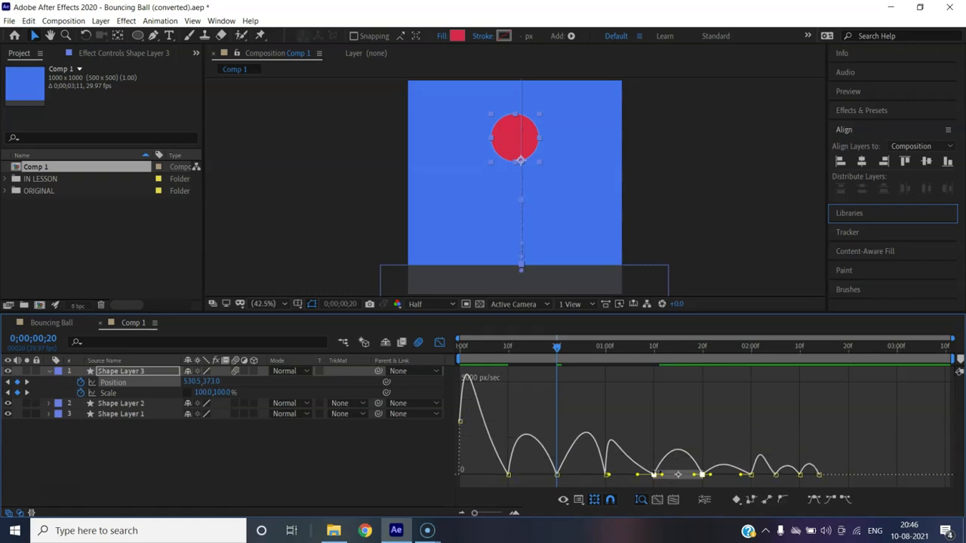
{"action": "left_click_drag", "start_coordinate": [663, 477], "coordinate": [672, 479]}
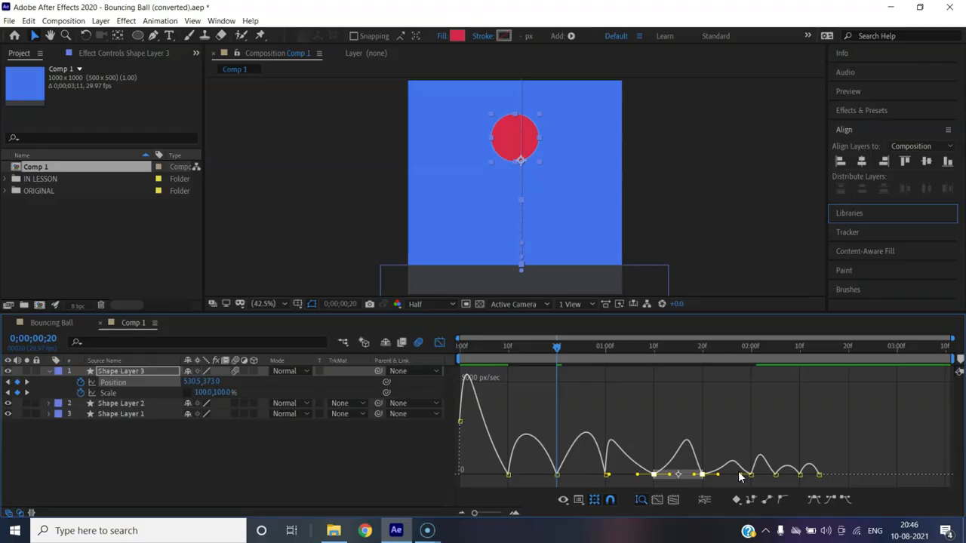
{"action": "left_click_drag", "start_coordinate": [740, 469], "coordinate": [759, 489]}
{"action": "key", "text": "space"}
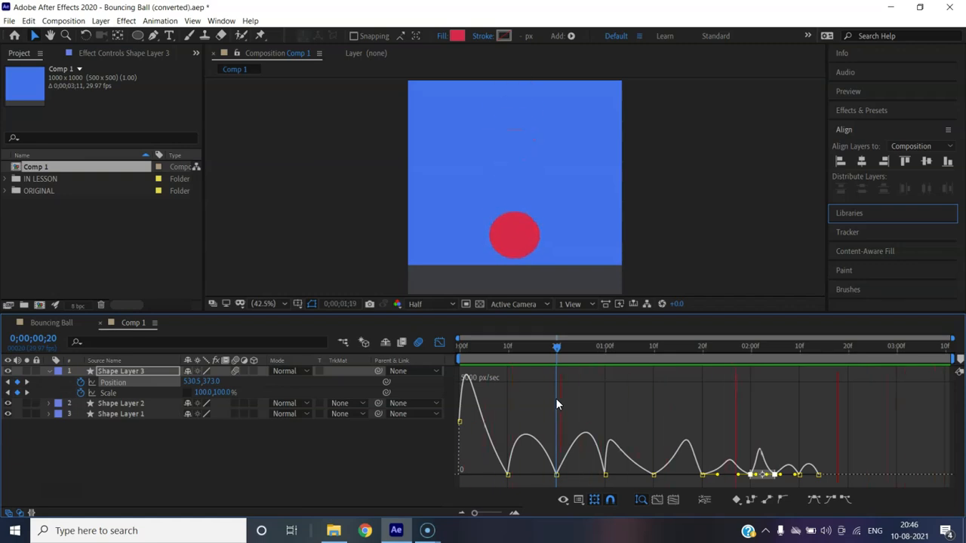
{"action": "key", "text": "space"}
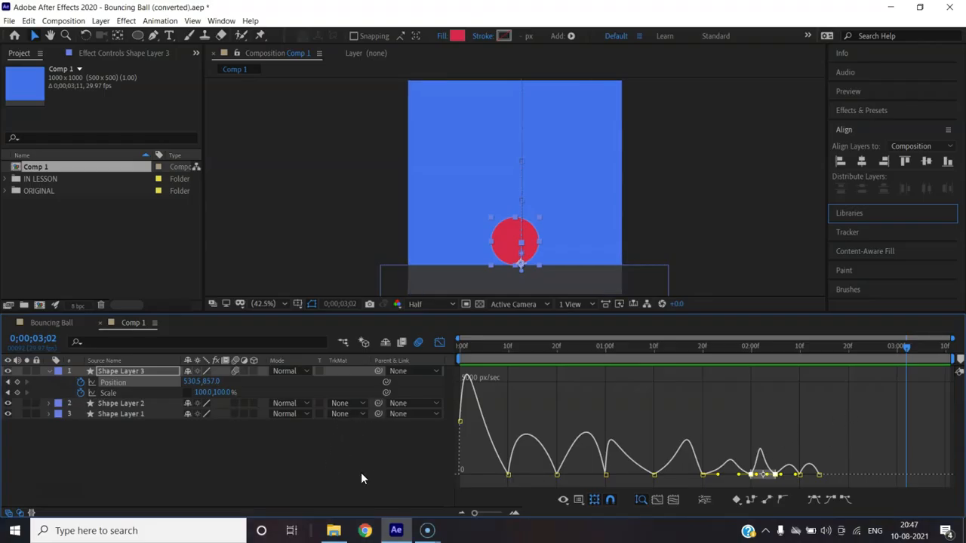
Display the ball's Scale property as a value graph and scrub back to the first fall around 0;00;00;07.
{"action": "left_click", "coordinate": [139, 393]}
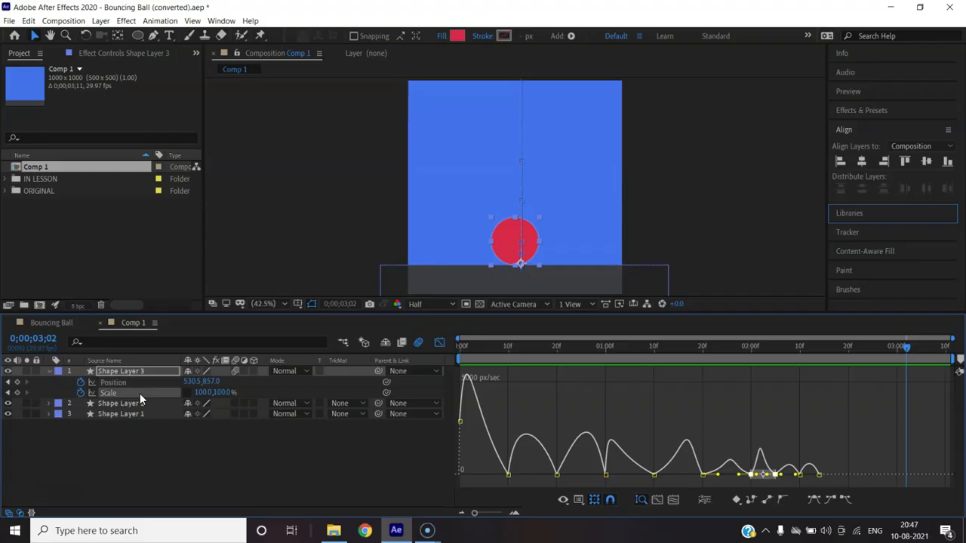
{"action": "left_click", "coordinate": [578, 499]}
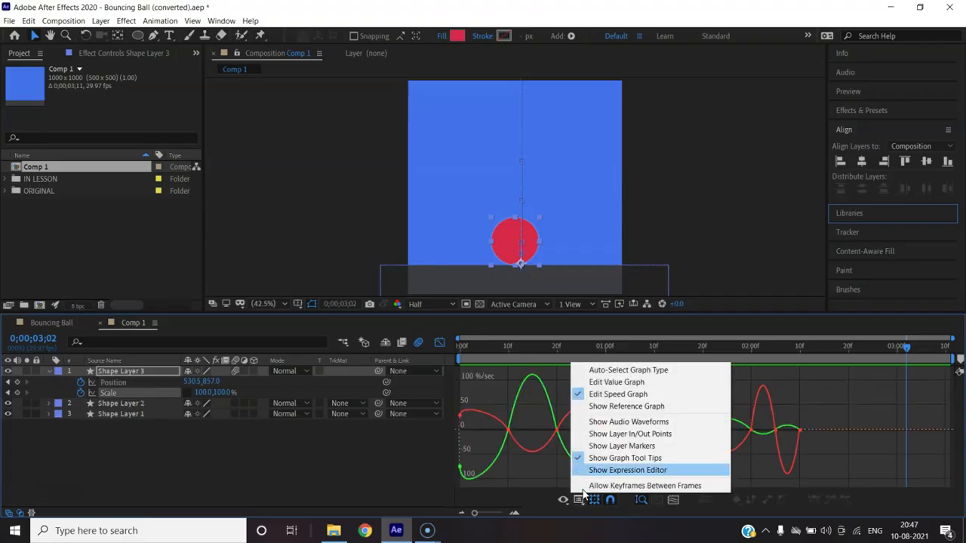
{"action": "left_click", "coordinate": [617, 382]}
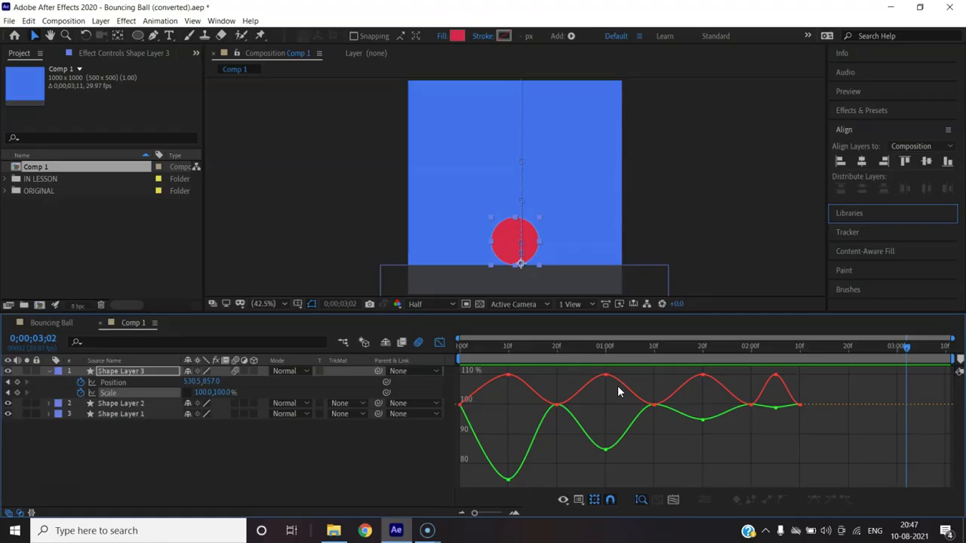
{"action": "mouse_move", "coordinate": [688, 419]}
{"action": "left_click_drag", "start_coordinate": [906, 348], "coordinate": [490, 353]}
Reshape the Scale X and Y value curves before 0;00;00;10 so the ball stays nearly round until just before the first impact.
{"action": "left_click", "coordinate": [150, 393]}
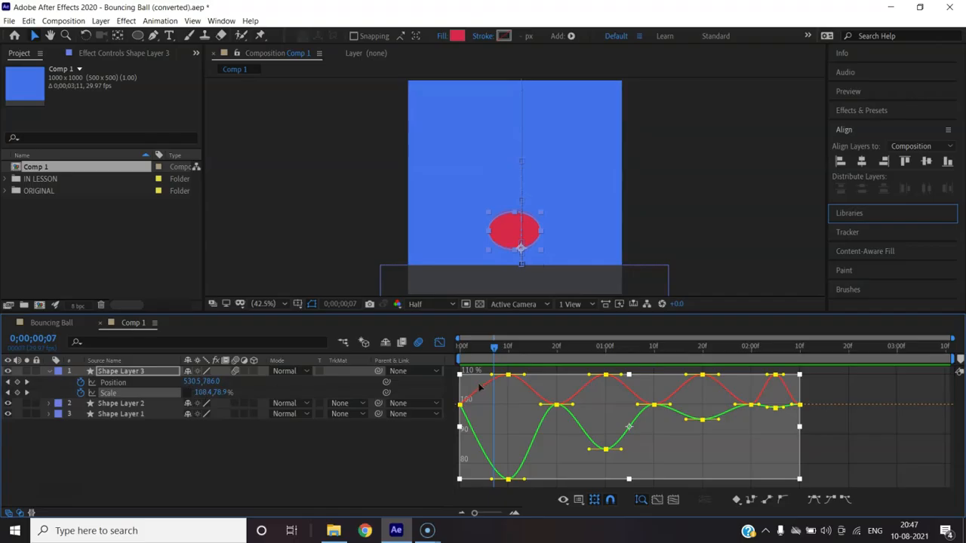
{"action": "left_click", "coordinate": [483, 384]}
{"action": "left_click", "coordinate": [205, 392]}
{"action": "left_click", "coordinate": [338, 450]}
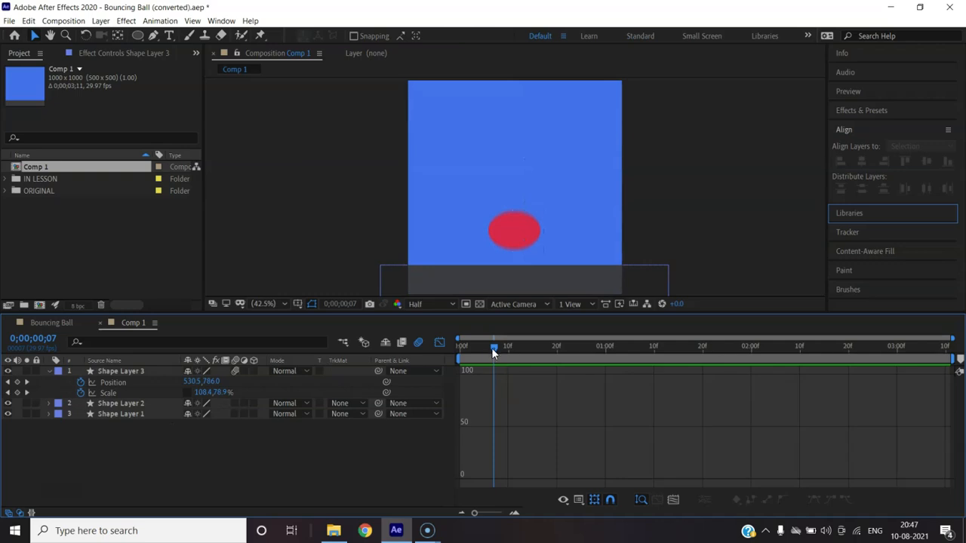
{"action": "left_click_drag", "start_coordinate": [492, 348], "coordinate": [508, 347]}
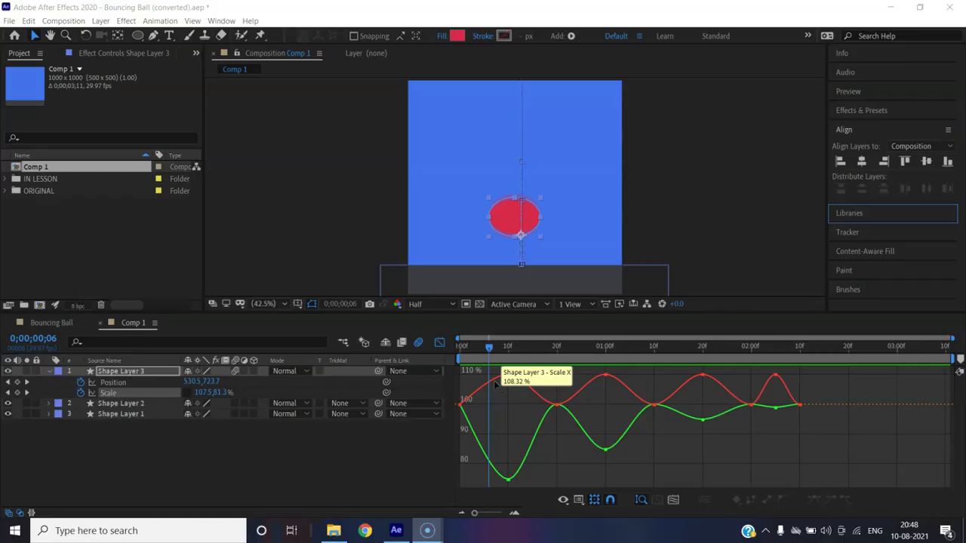
{"action": "left_click", "coordinate": [494, 380]}
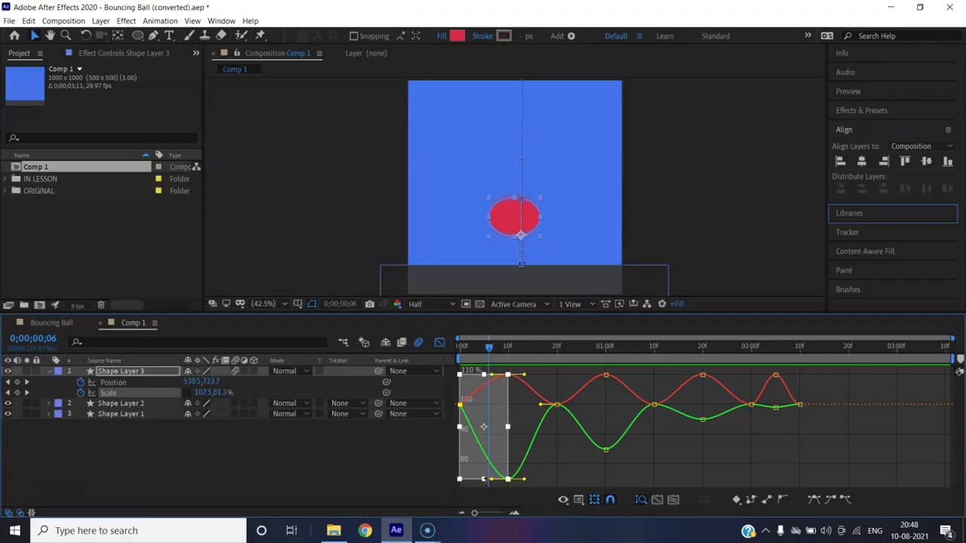
{"action": "left_click_drag", "start_coordinate": [492, 483], "coordinate": [508, 406]}
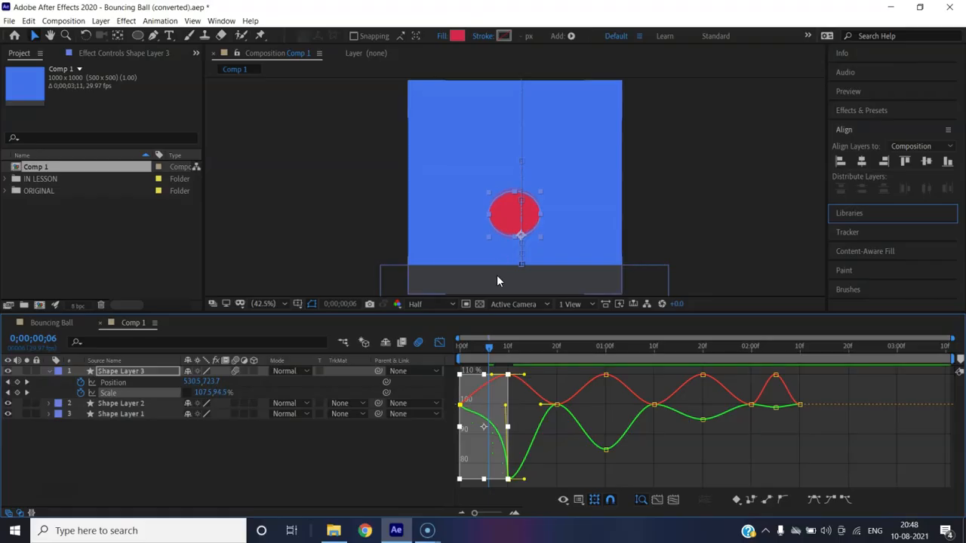
{"action": "mouse_move", "coordinate": [506, 407]}
{"action": "left_mouse_down"}
{"action": "mouse_move", "coordinate": [508, 428]}
{"action": "mouse_move", "coordinate": [510, 404]}
{"action": "left_mouse_up"}
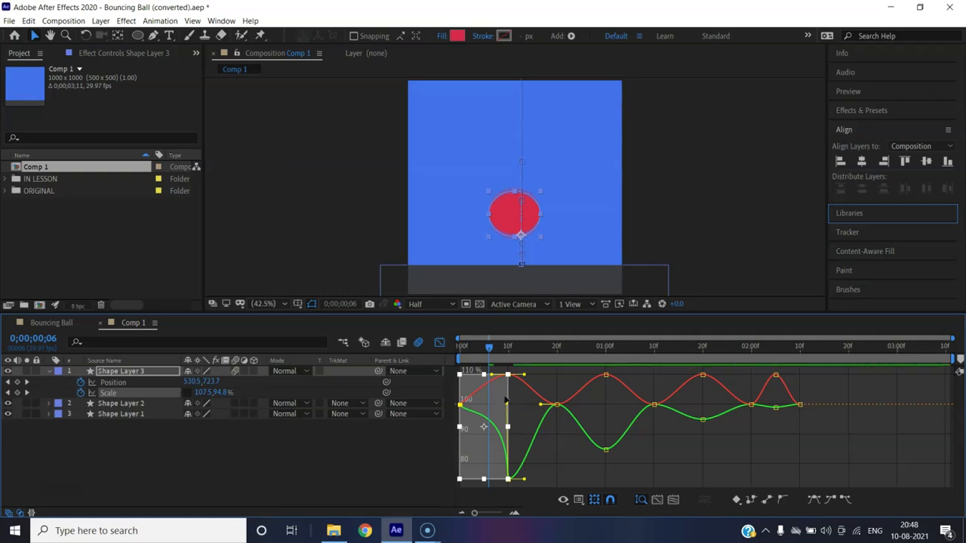
{"action": "left_click_drag", "start_coordinate": [493, 381], "coordinate": [509, 404]}
Try adjusting the incoming Scale handle at 0;00;00;20 and undo the change.
{"action": "left_click_drag", "start_coordinate": [492, 349], "coordinate": [558, 348]}
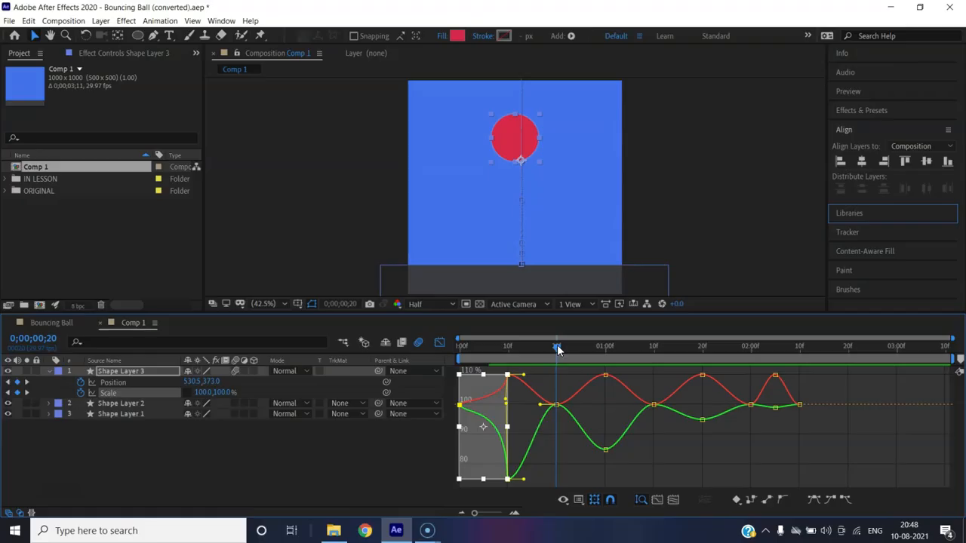
{"action": "left_click", "coordinate": [543, 407]}
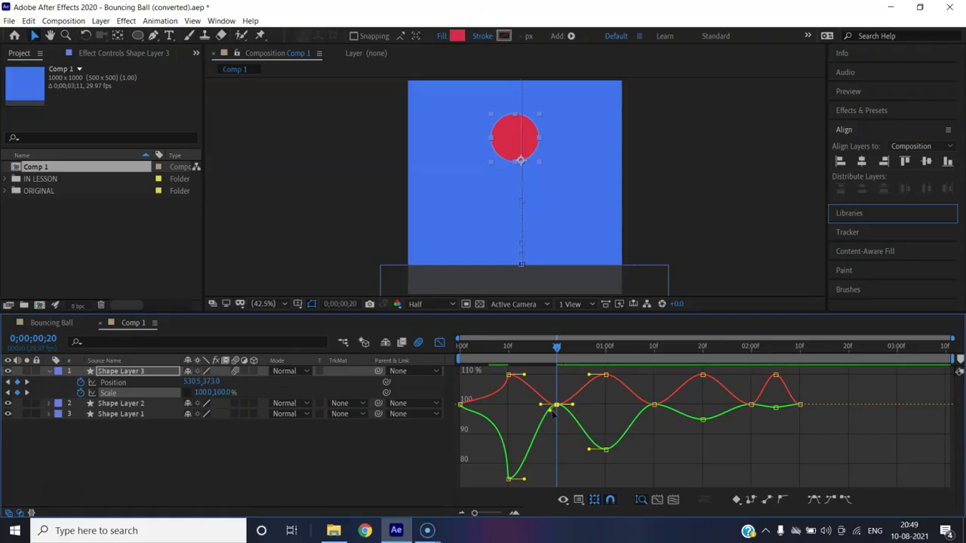
{"action": "key", "text": "ctrl+z"}
Steepen the Scale X and Y value curves just before 0;00;01;00 so the second squash happens close to the impact.
{"action": "left_click_drag", "start_coordinate": [556, 350], "coordinate": [604, 357]}
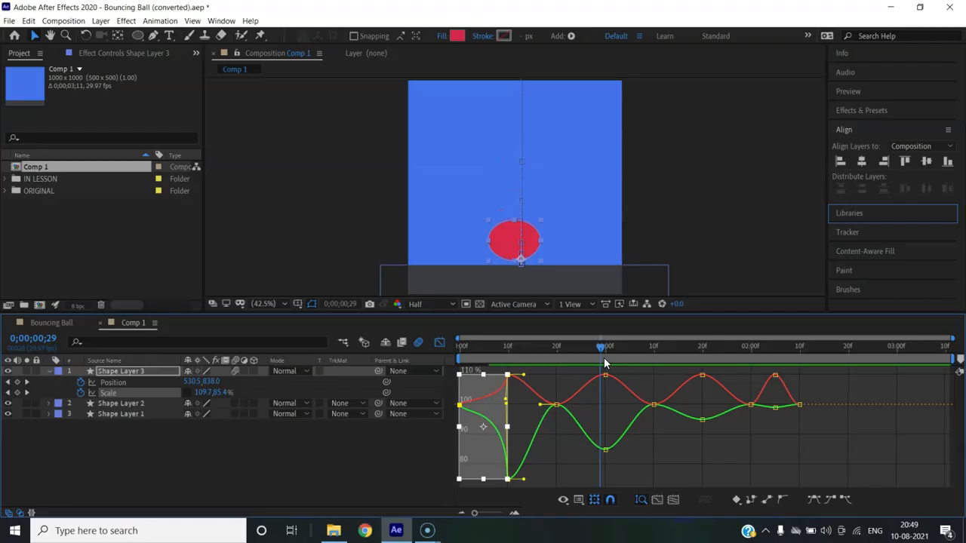
{"action": "left_click", "coordinate": [606, 405]}
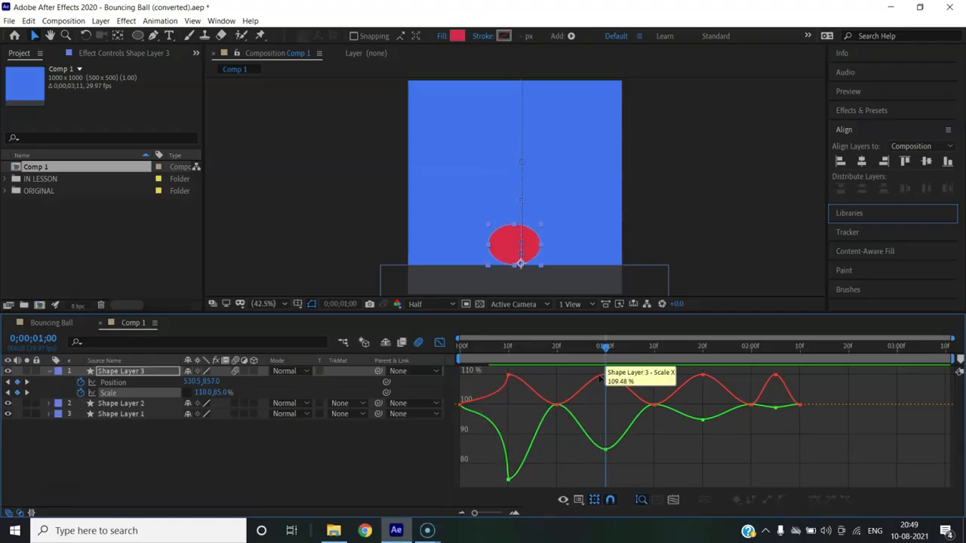
{"action": "left_click", "coordinate": [600, 384]}
{"action": "left_click_drag", "start_coordinate": [589, 377], "coordinate": [612, 397]}
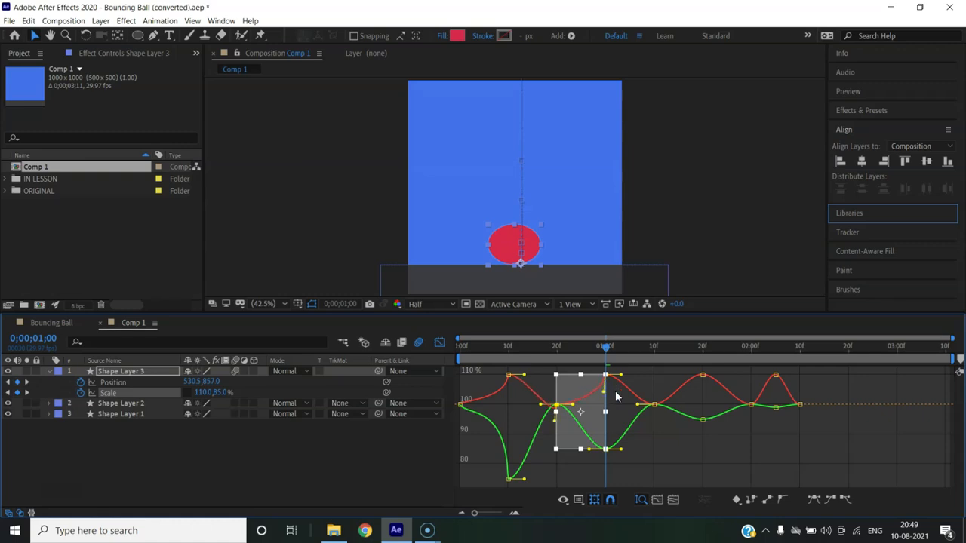
{"action": "left_click_drag", "start_coordinate": [589, 450], "coordinate": [608, 439]}
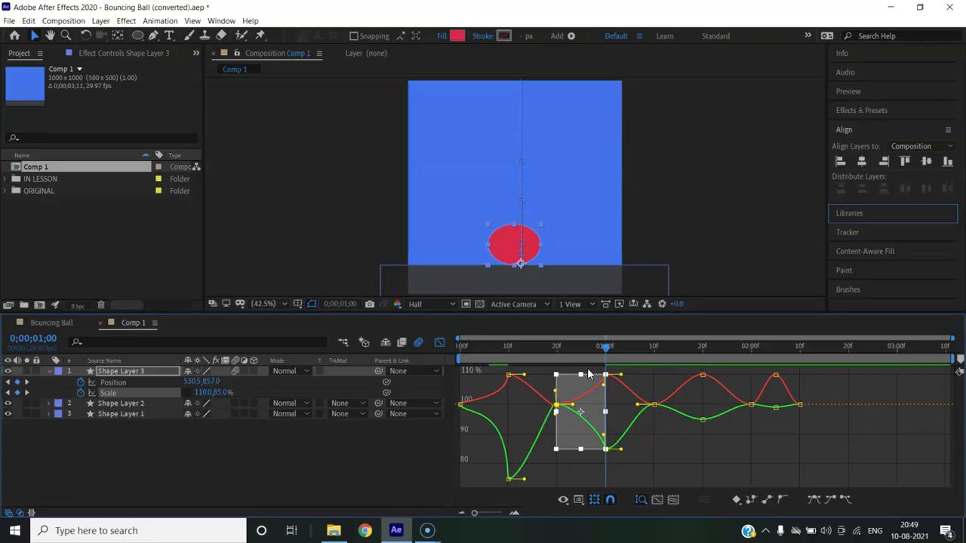
Bend the Scale X and Y value curves between 0;00;01;10 and 0;00;01;20 so the third squash occurs near the impact.
{"action": "left_click_drag", "start_coordinate": [606, 348], "coordinate": [641, 423]}
{"action": "left_click", "coordinate": [698, 394]}
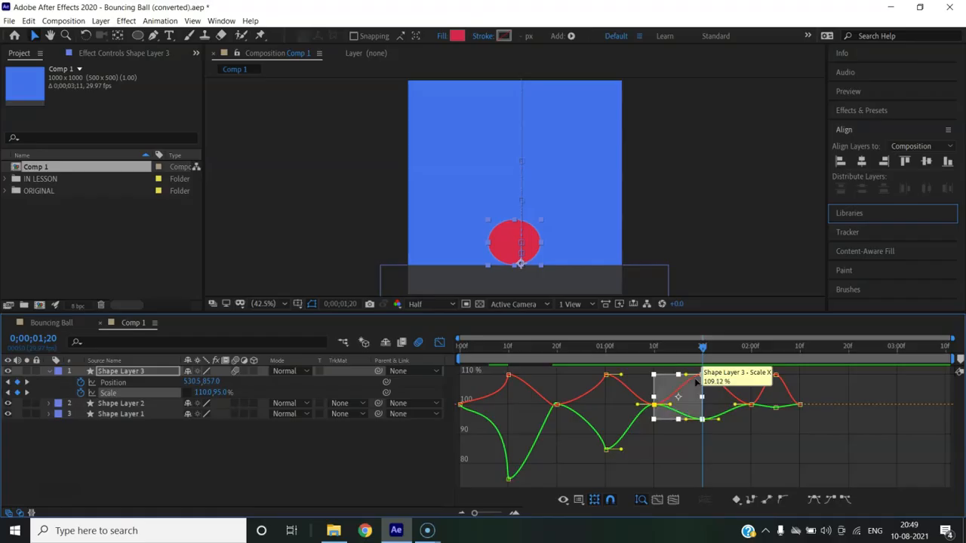
{"action": "left_click_drag", "start_coordinate": [687, 375], "coordinate": [699, 381]}
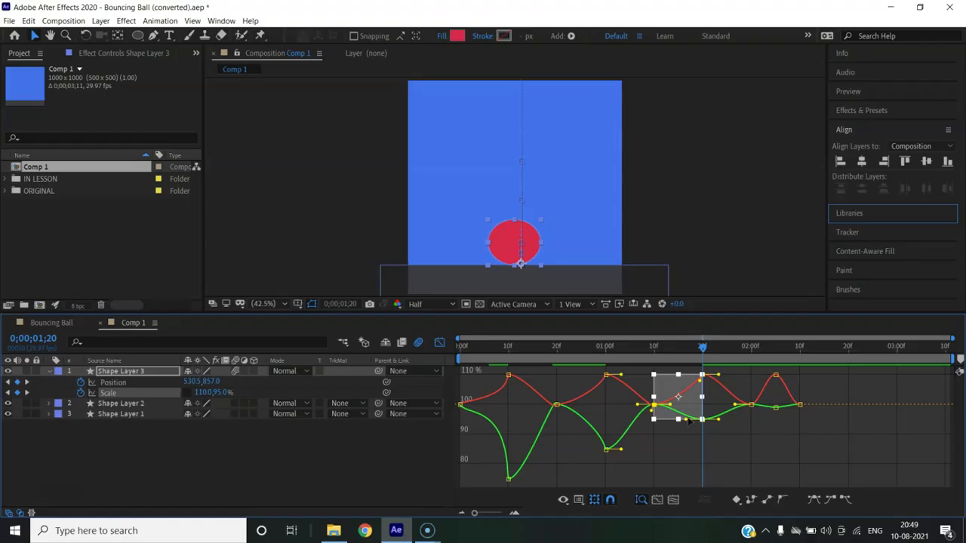
{"action": "left_click_drag", "start_coordinate": [687, 420], "coordinate": [700, 397]}
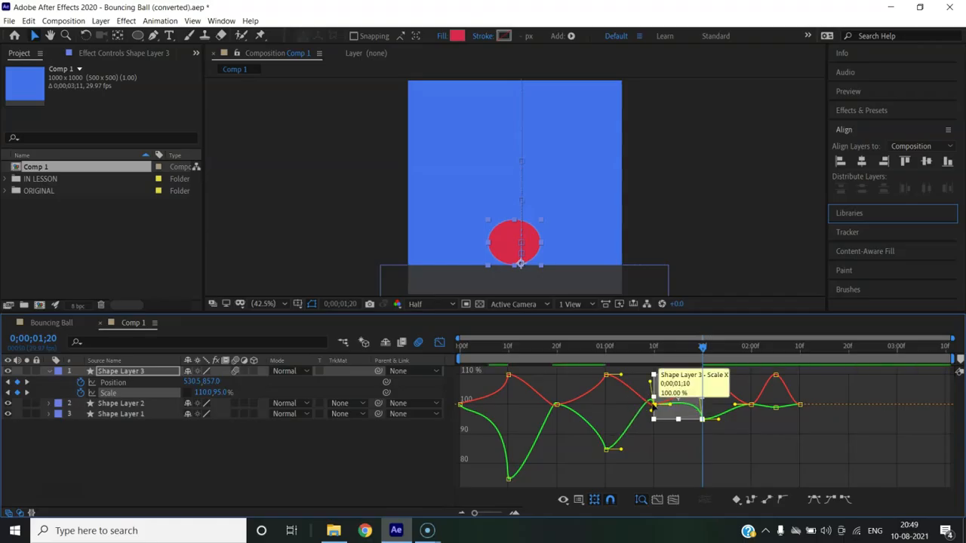
{"action": "mouse_move", "coordinate": [677, 353]}
{"action": "left_mouse_down"}
{"action": "mouse_move", "coordinate": [625, 356]}
{"action": "mouse_move", "coordinate": [680, 358]}
{"action": "left_mouse_up"}
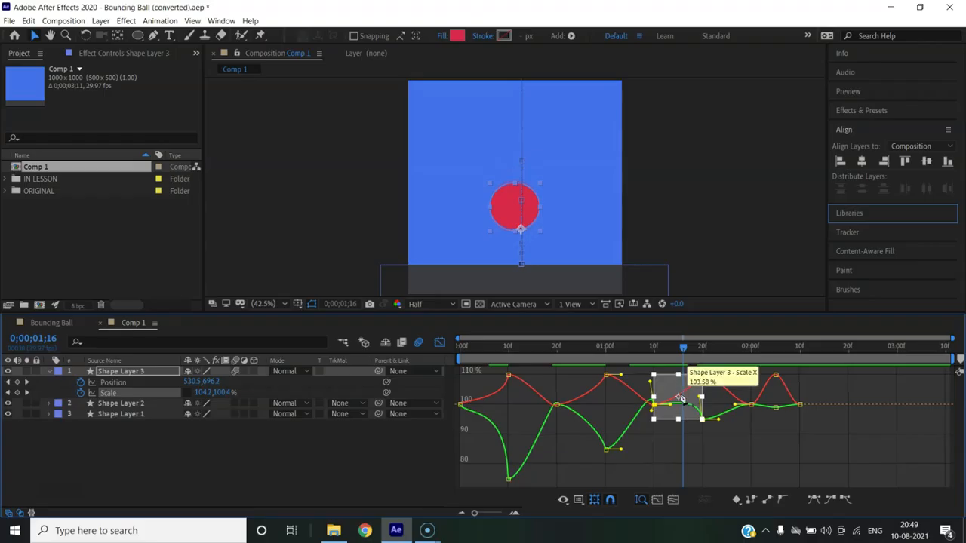
{"action": "key", "text": "k"}
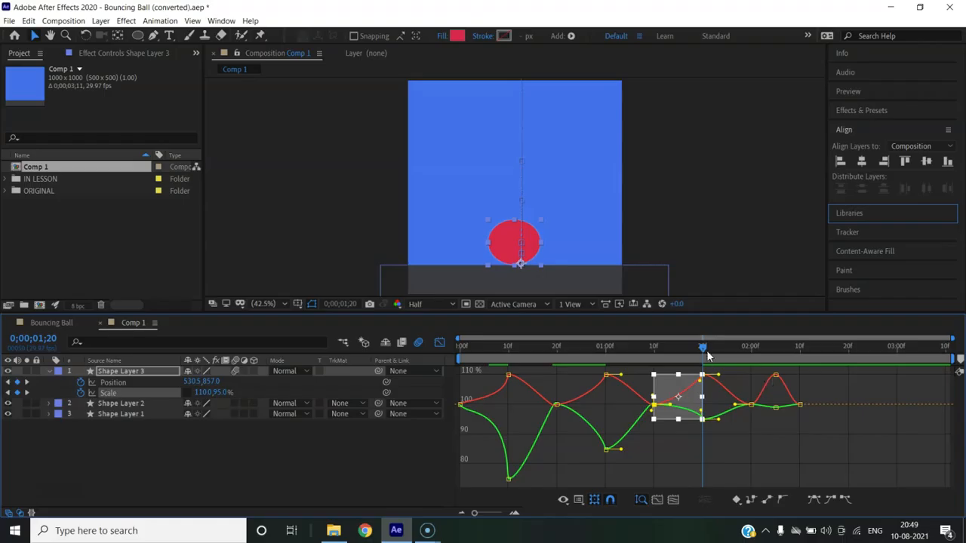
Adjust the incoming Scale X and Y handles at 0;00;02;05 to delay the last squash until the impact.
{"action": "left_click_drag", "start_coordinate": [728, 351], "coordinate": [777, 360]}
{"action": "left_click", "coordinate": [772, 381]}
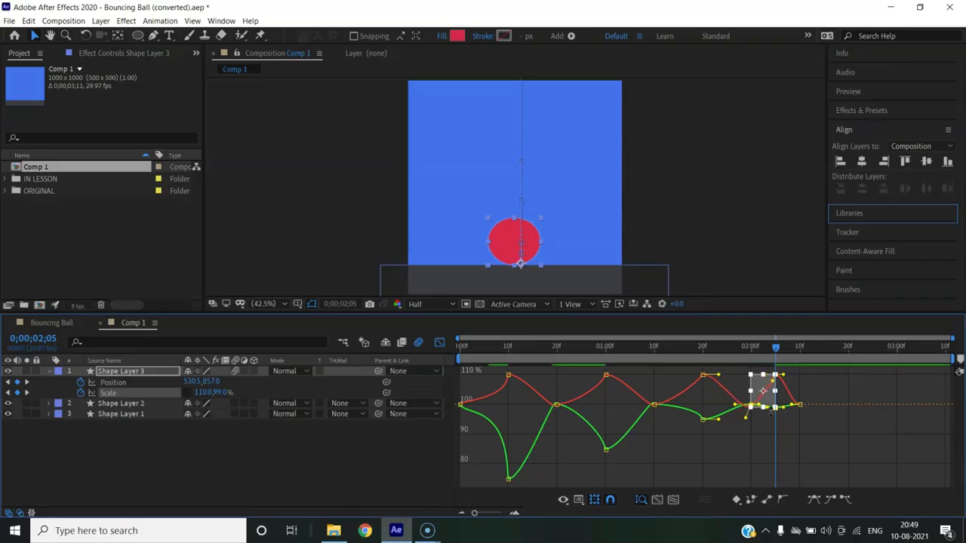
{"action": "left_click_drag", "start_coordinate": [768, 409], "coordinate": [771, 407]}
Return from the graph editor to the keyframe timeline and preview the animation from 0;00;00;00.
{"action": "left_click", "coordinate": [308, 470]}
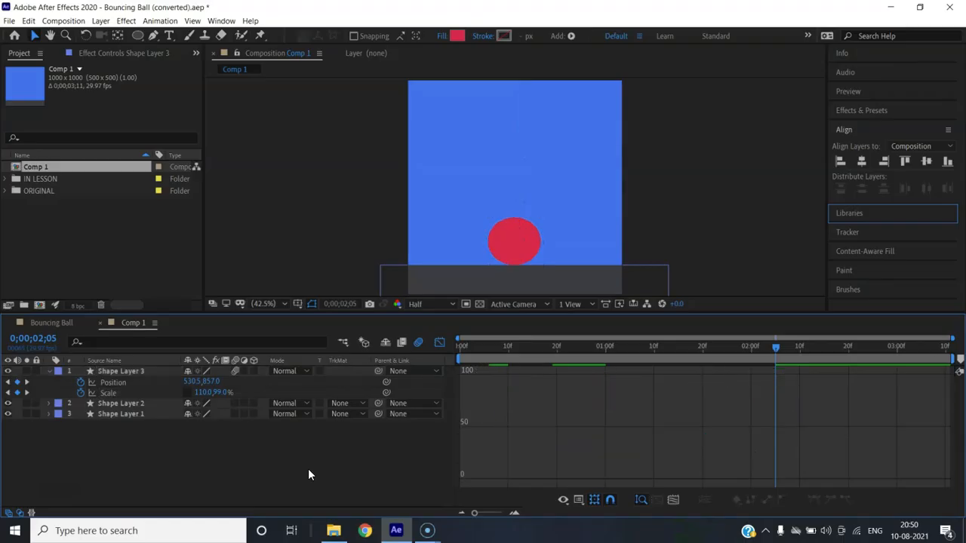
{"action": "left_click", "coordinate": [442, 344]}
{"action": "left_click_drag", "start_coordinate": [776, 348], "coordinate": [431, 349]}
{"action": "key", "text": "space"}
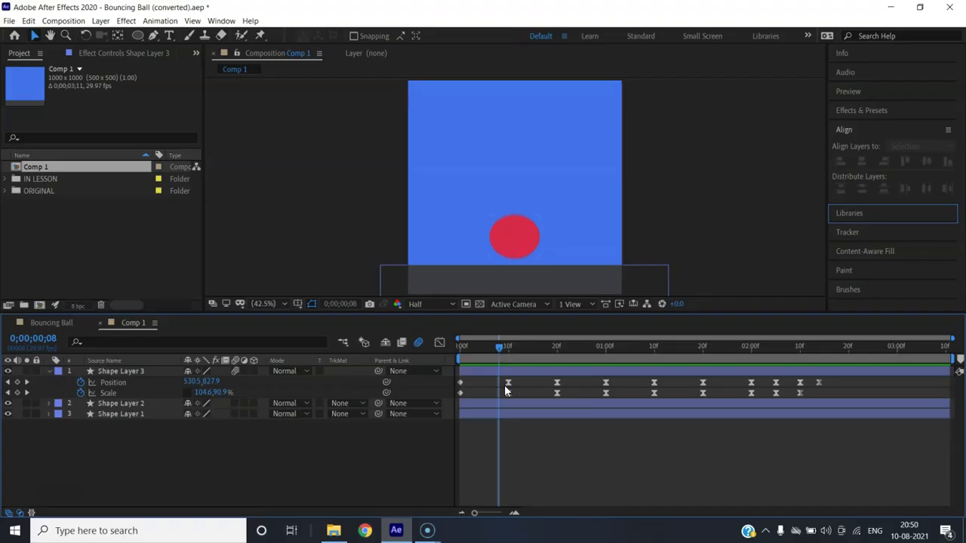
Check the first fall and shift all Position keyframes except the first about two frames earlier.
{"action": "left_click_drag", "start_coordinate": [496, 349], "coordinate": [494, 392]}
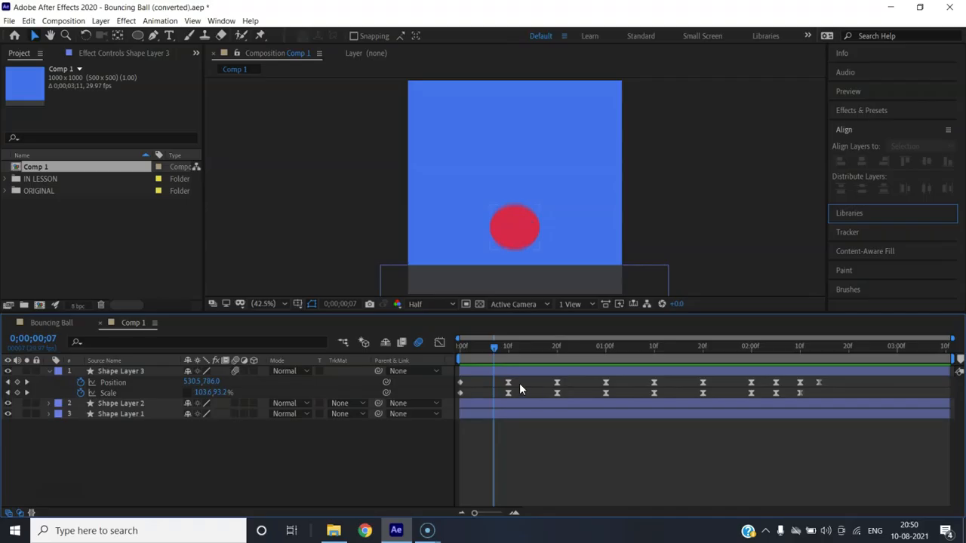
{"action": "mouse_move", "coordinate": [502, 348]}
{"action": "left_mouse_down"}
{"action": "mouse_move", "coordinate": [534, 353]}
{"action": "mouse_move", "coordinate": [483, 355]}
{"action": "left_mouse_up"}
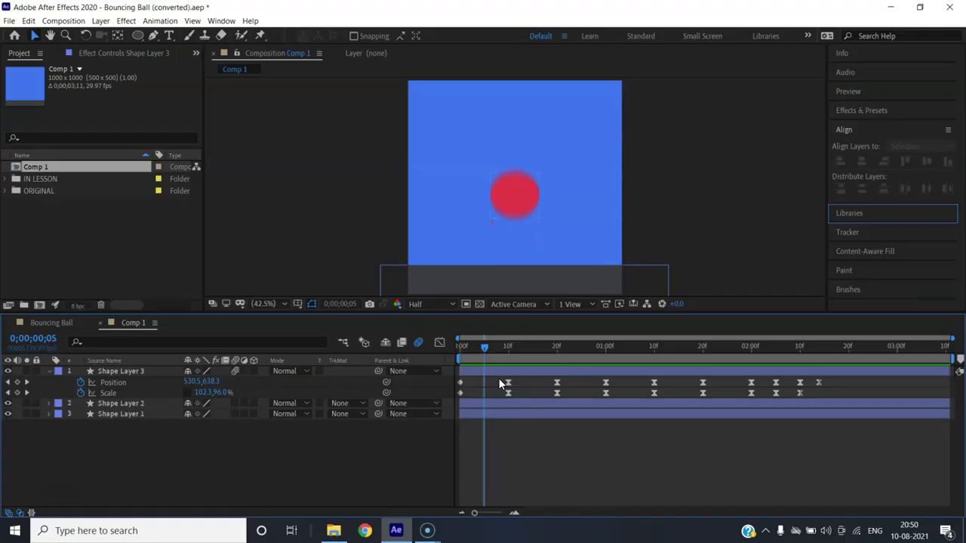
{"action": "left_click_drag", "start_coordinate": [490, 382], "coordinate": [810, 383]}
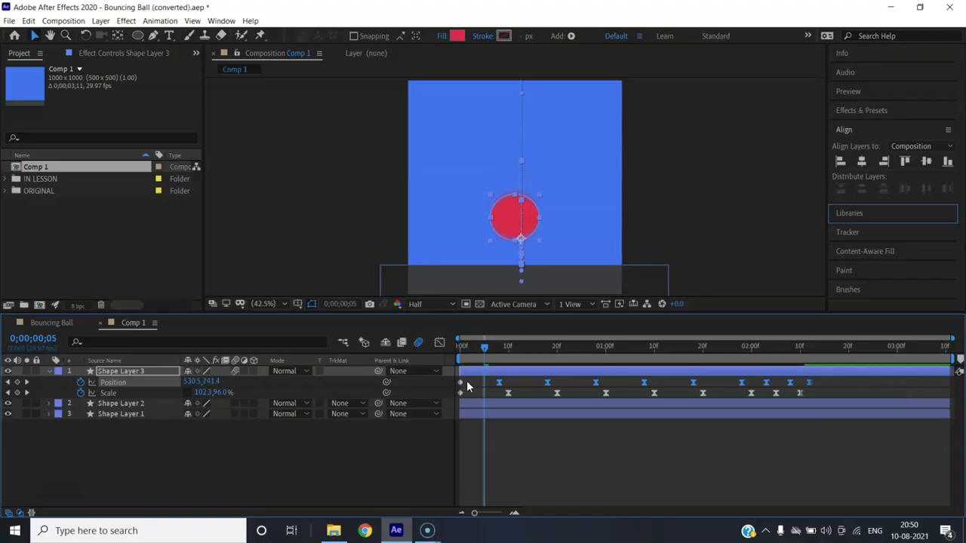
Check the first impact and undo the last shift of the Position keyframes.
{"action": "left_click_drag", "start_coordinate": [484, 348], "coordinate": [503, 353]}
{"action": "key", "text": "ctrl+z"}
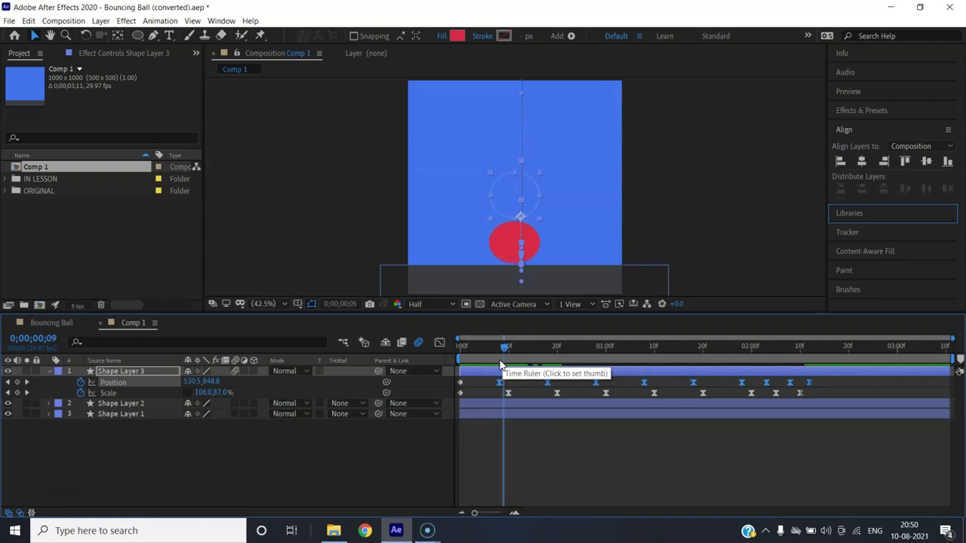
{"action": "left_click", "coordinate": [456, 381]}
{"action": "left_click_drag", "start_coordinate": [456, 379], "coordinate": [846, 385]}
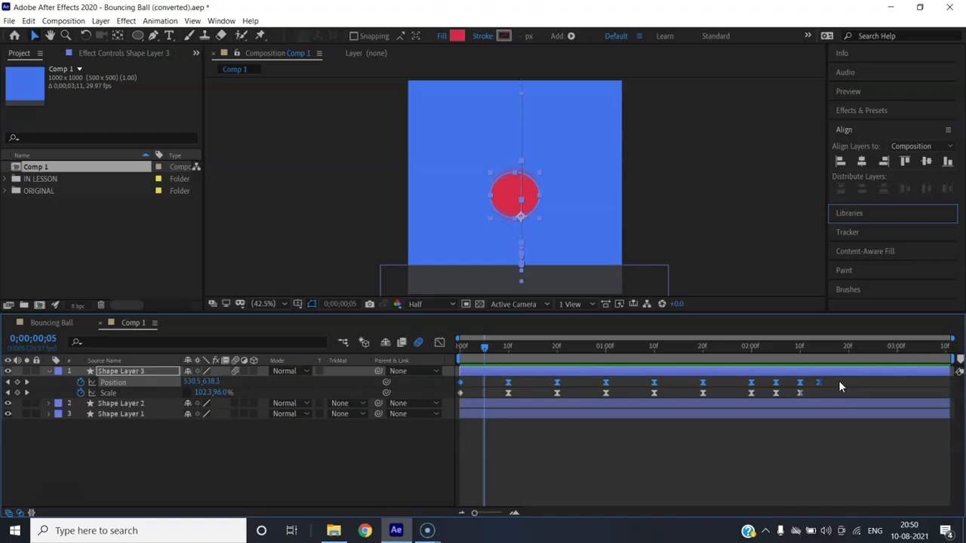
{"action": "left_click_drag", "start_coordinate": [821, 388], "coordinate": [783, 382]}
{"action": "key", "text": "ctrl+z"}
Compress all Position and Scale keyframes proportionally so the last one falls at about 0;00;02;11, and preview from the start.
{"action": "left_click", "coordinate": [816, 396]}
{"action": "left_click_drag", "start_coordinate": [842, 378], "coordinate": [449, 400]}
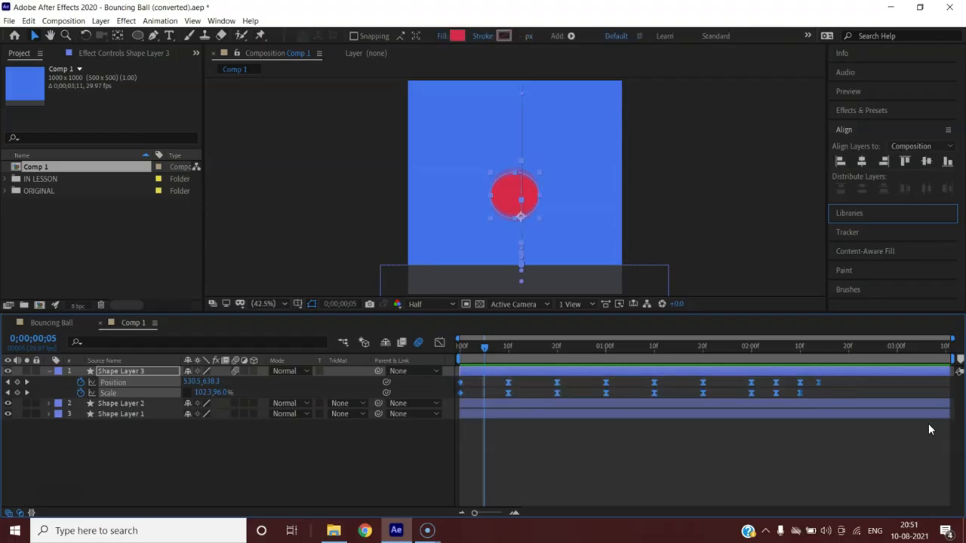
{"action": "mouse_move", "coordinate": [819, 384]}
{"action": "left_mouse_down"}
{"action": "mouse_move", "coordinate": [781, 384]}
{"action": "mouse_move", "coordinate": [805, 384]}
{"action": "left_mouse_up"}
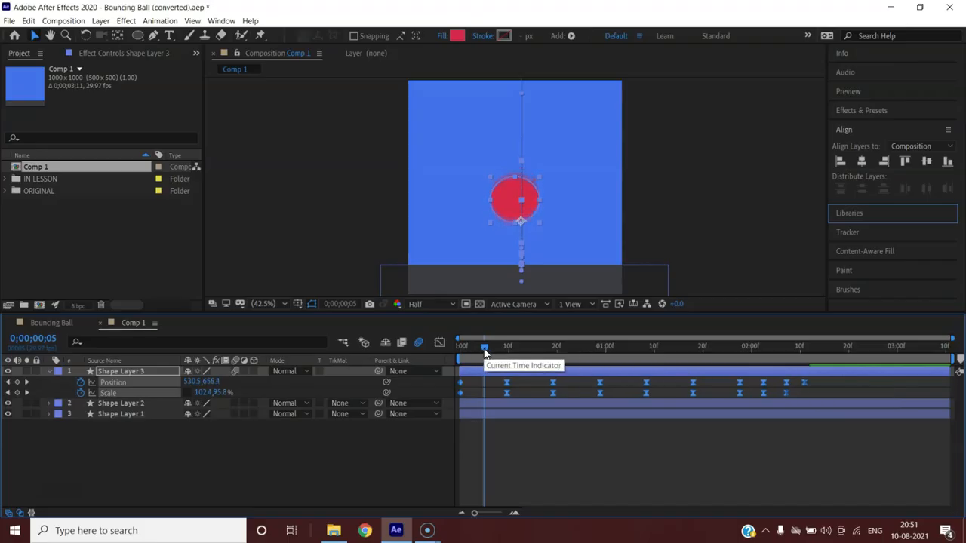
{"action": "left_click_drag", "start_coordinate": [485, 353], "coordinate": [451, 355]}
{"action": "key", "text": "space"}
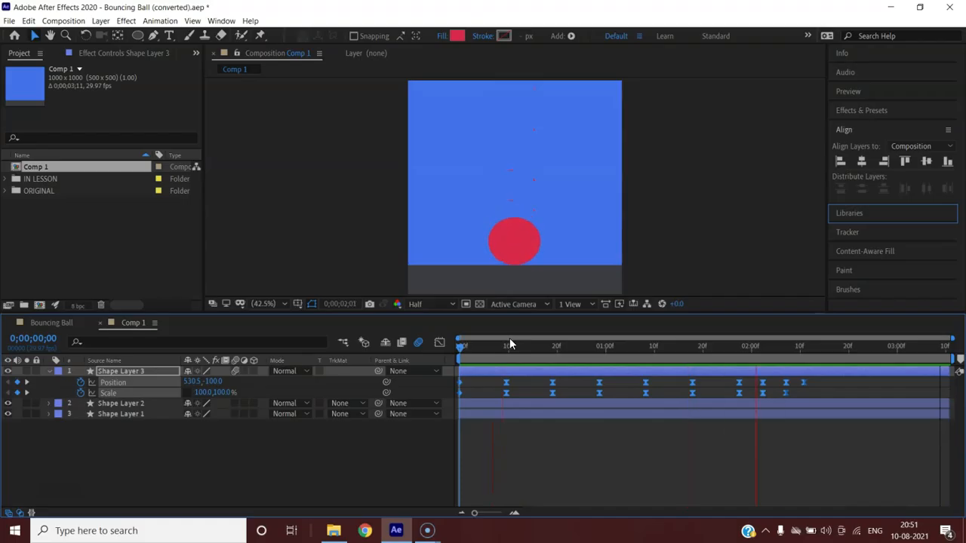
{"action": "key", "text": "space"}
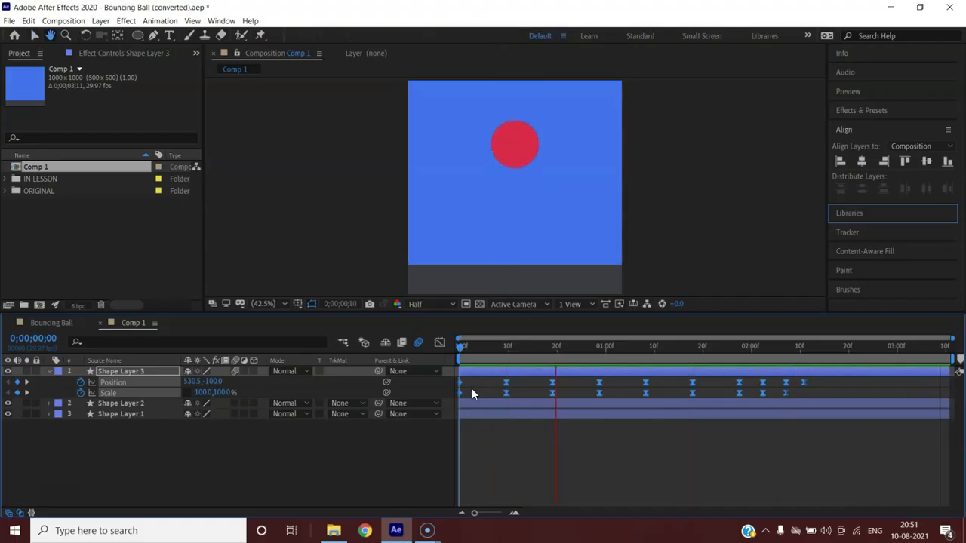
Apply Easy Ease to the first Scale keyframe at 0;00;00;00 and preview the bounce.
{"action": "left_click_drag", "start_coordinate": [534, 355], "coordinate": [460, 359]}
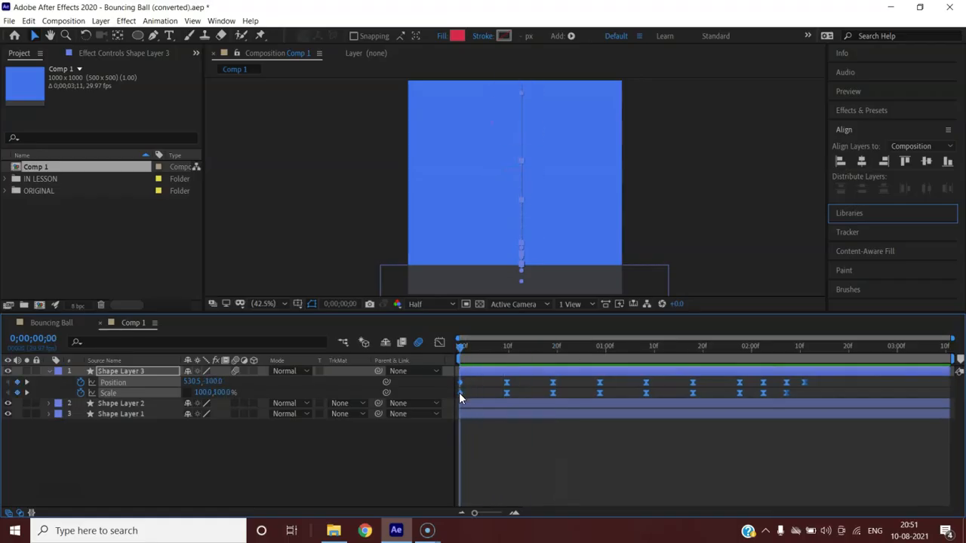
{"action": "left_click", "coordinate": [468, 402]}
{"action": "left_click", "coordinate": [463, 394]}
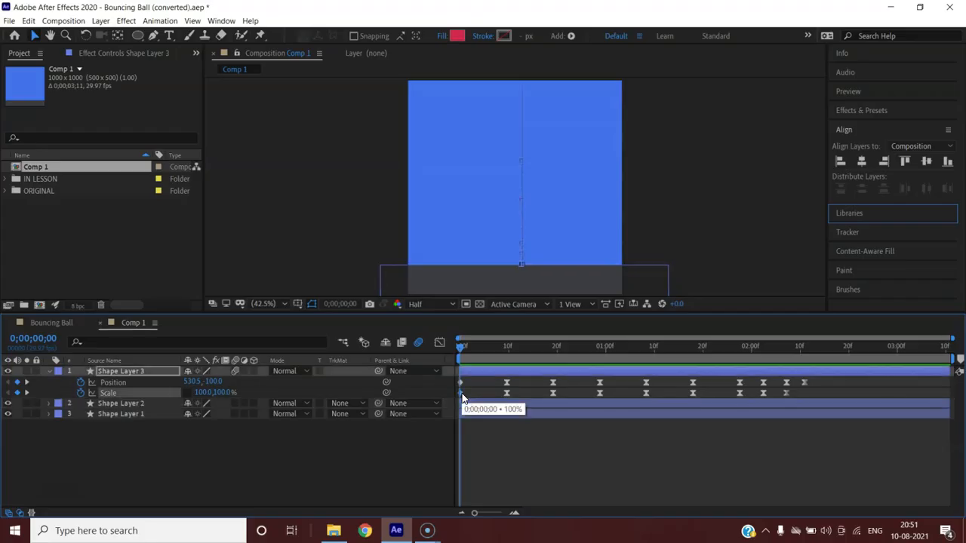
{"action": "left_click", "coordinate": [461, 393]}
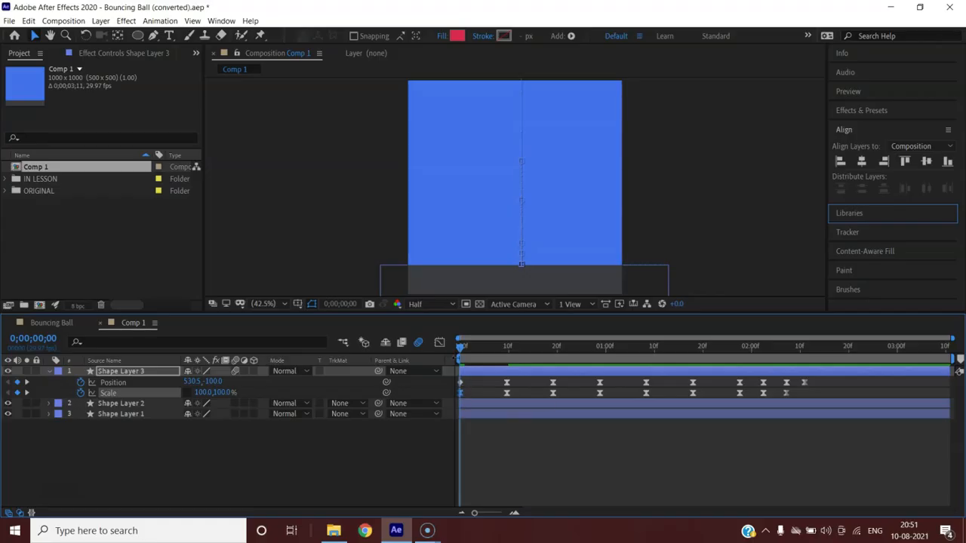
{"action": "left_click_drag", "start_coordinate": [463, 345], "coordinate": [408, 370]}
{"action": "key", "text": "space"}
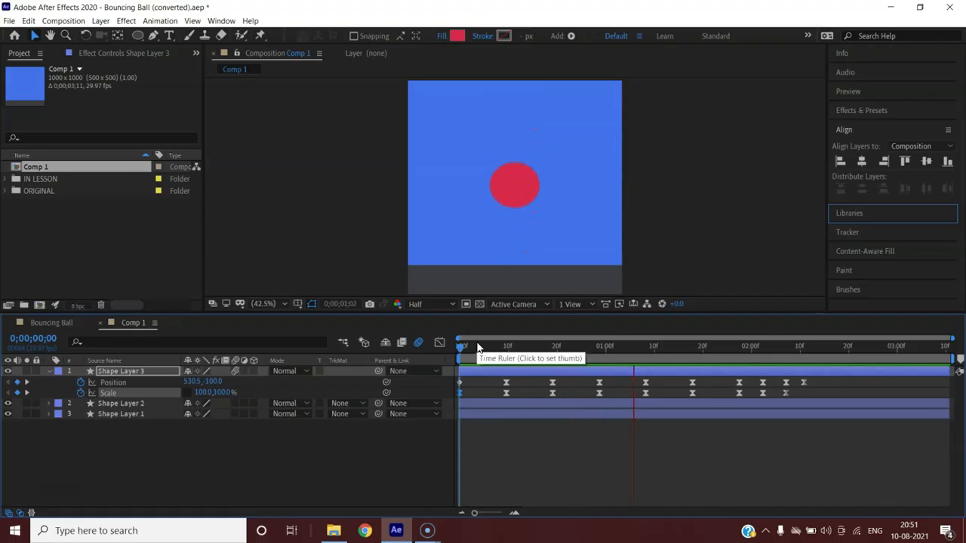
{"action": "key", "text": "space"}
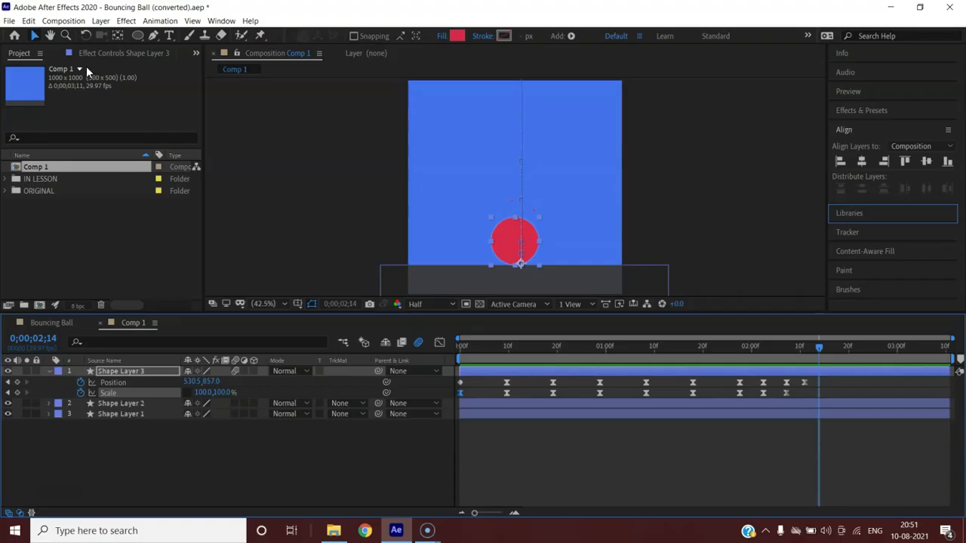
Draw a white (FFFFFF) cloud from four overlapping ellipses in the upper-left sky on a new shape layer.
{"action": "left_click", "coordinate": [122, 428]}
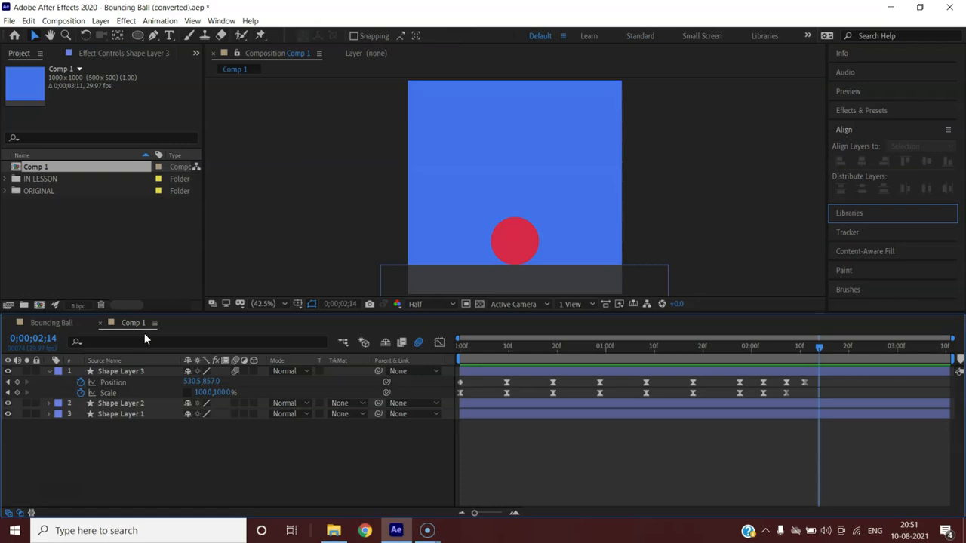
{"action": "left_click", "coordinate": [137, 36]}
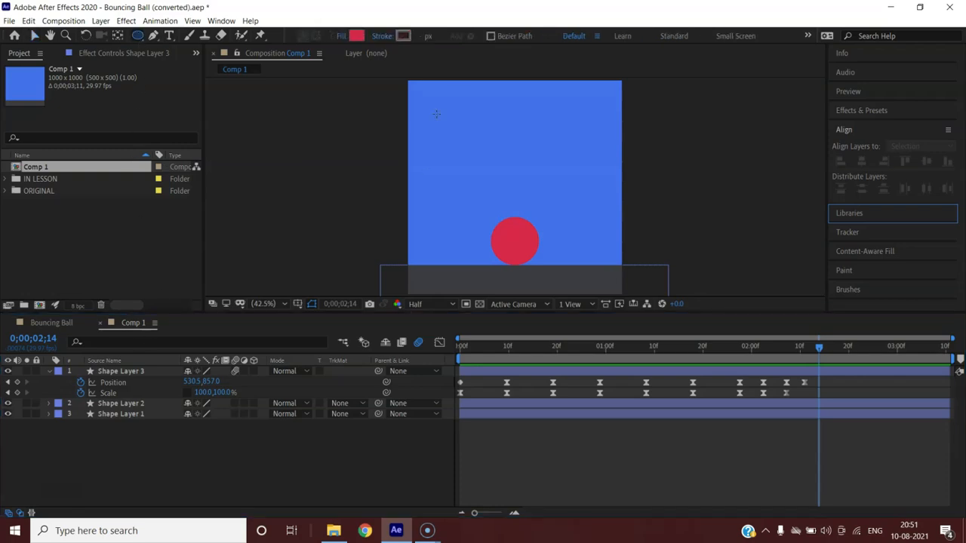
{"action": "left_click", "coordinate": [356, 35]}
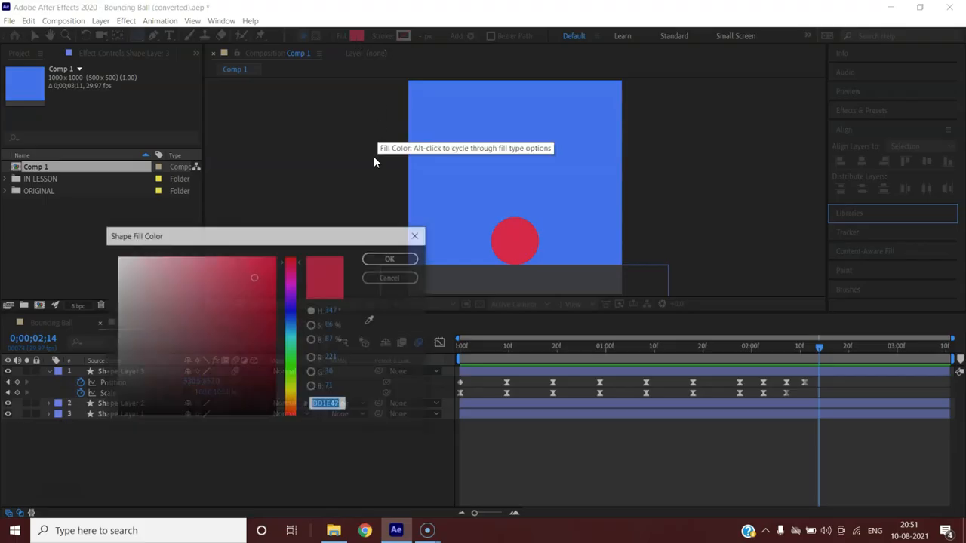
{"action": "left_click", "coordinate": [117, 256]}
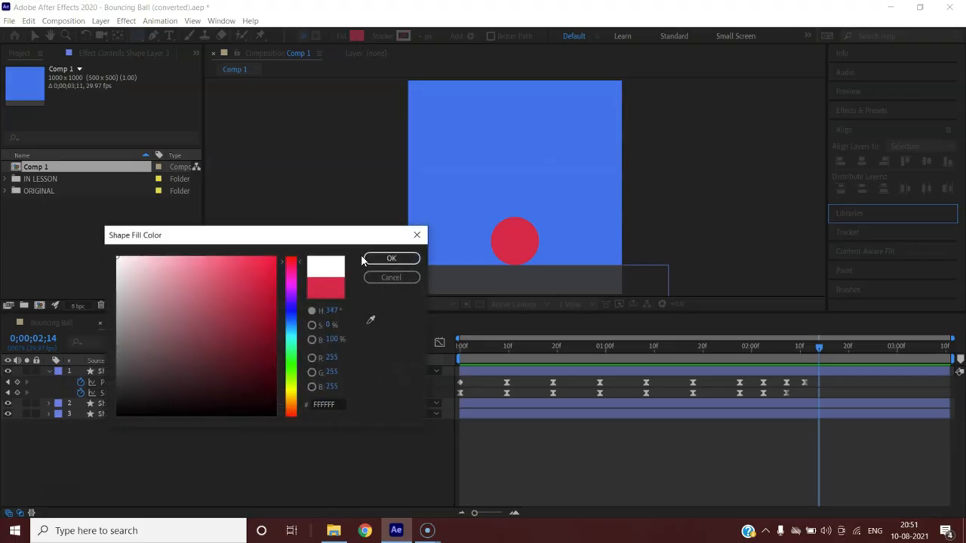
{"action": "left_click", "coordinate": [389, 259]}
{"action": "left_click_drag", "start_coordinate": [418, 126], "coordinate": [453, 152]}
{"action": "left_click_drag", "start_coordinate": [433, 114], "coordinate": [479, 151]}
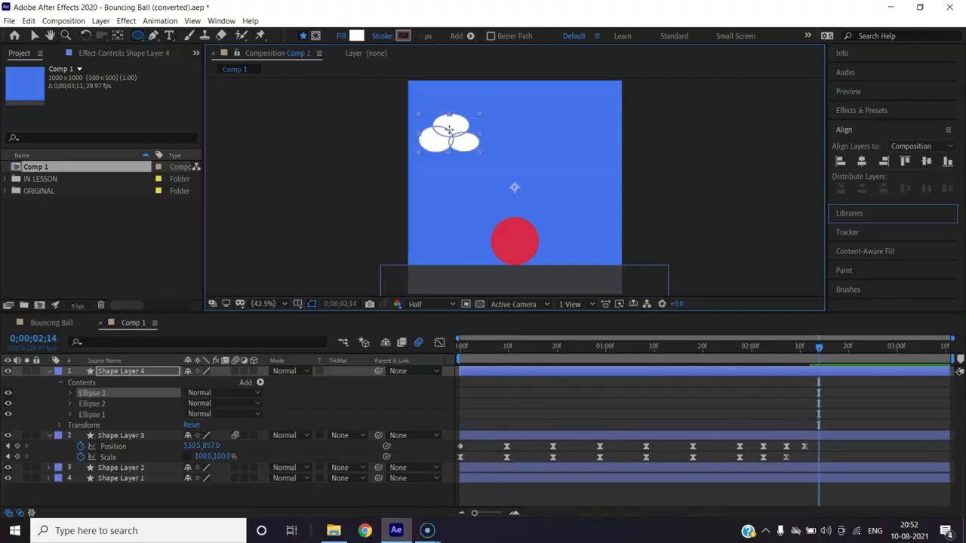
{"action": "left_click_drag", "start_coordinate": [459, 120], "coordinate": [494, 142]}
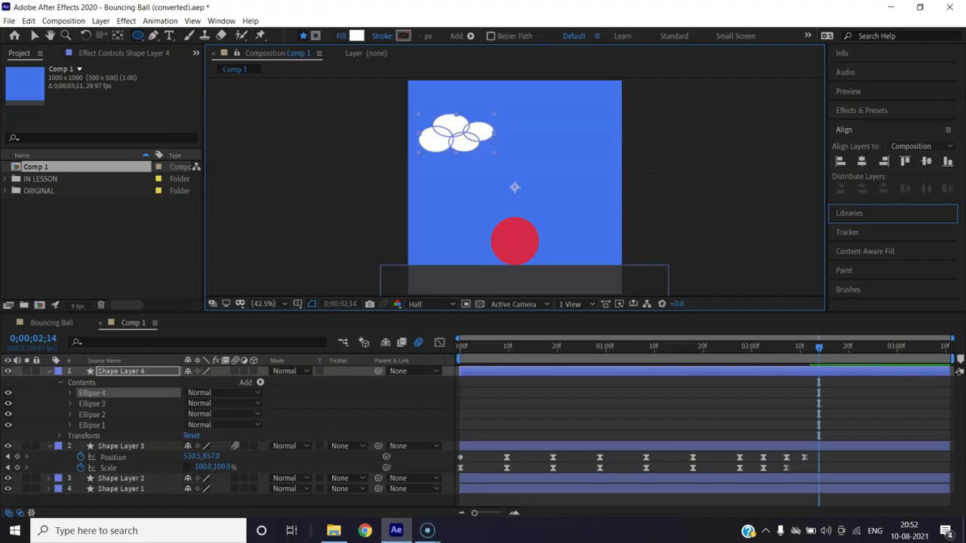
{"action": "left_click", "coordinate": [34, 35]}
{"action": "left_click", "coordinate": [357, 154]}
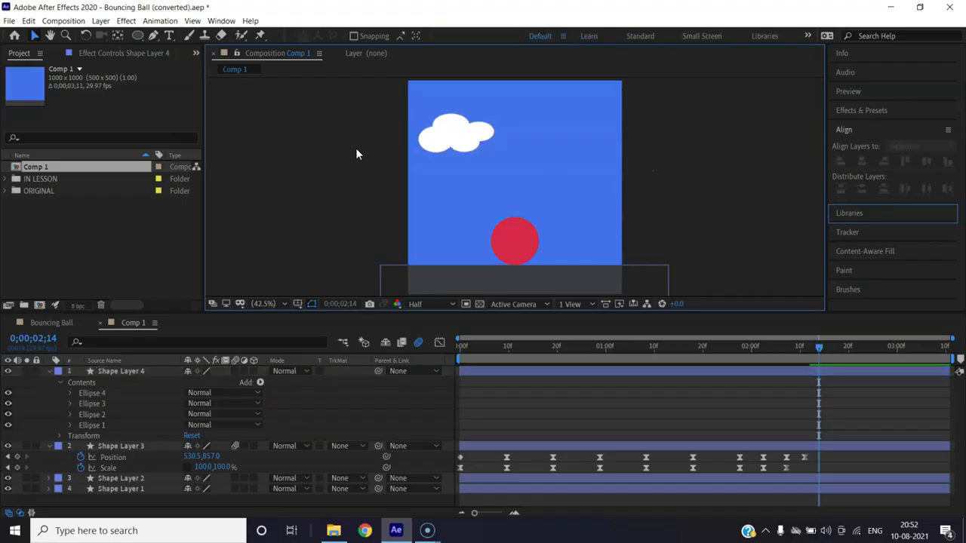
Draw a second white cloud from four ellipses in the upper-right sky on its own shape layer.
{"action": "left_click", "coordinate": [138, 35]}
{"action": "left_click_drag", "start_coordinate": [559, 111], "coordinate": [616, 143]}
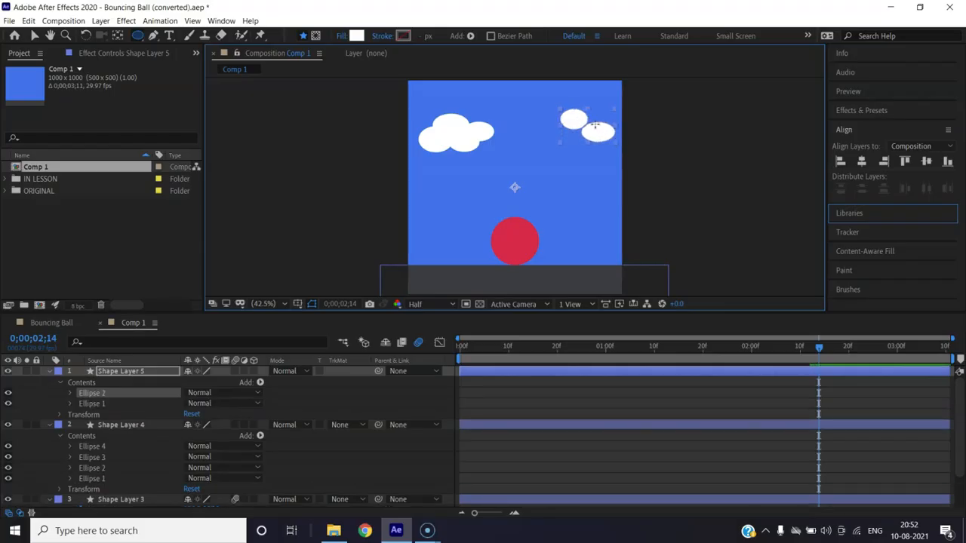
{"action": "left_click_drag", "start_coordinate": [572, 104], "coordinate": [623, 125]}
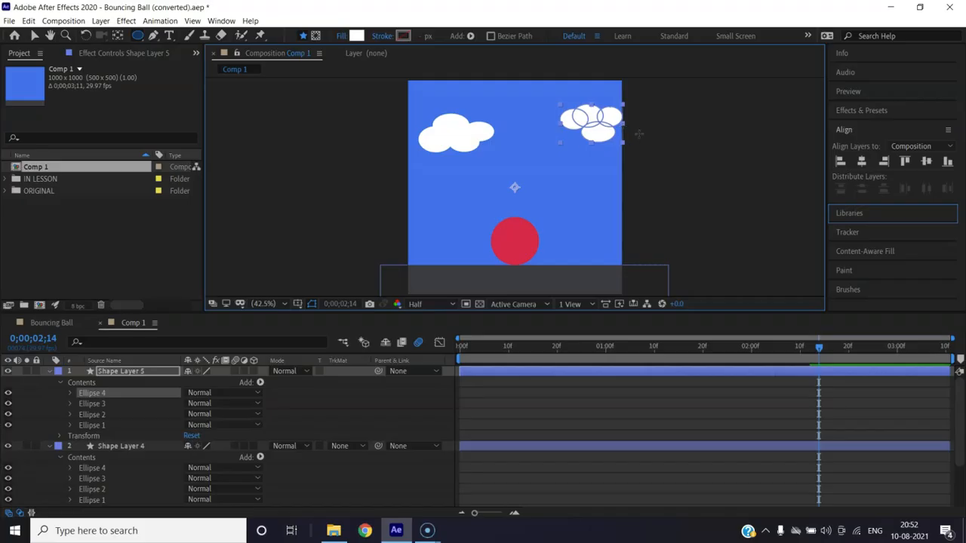
{"action": "left_click", "coordinate": [34, 36]}
{"action": "left_click", "coordinate": [343, 217]}
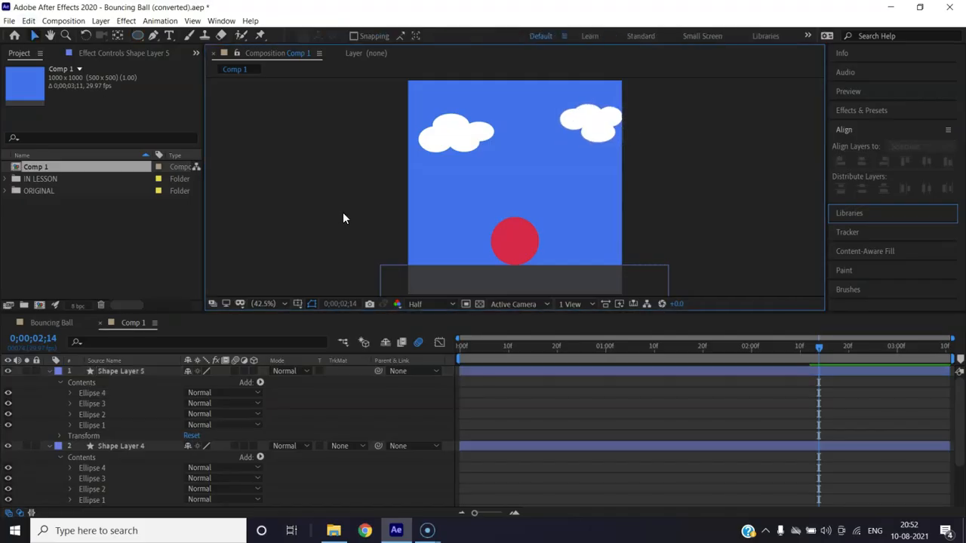
Undo the right cloud's last three ellipses and redraw them so the cloud stays inside the composition edge.
{"action": "key", "text": "ctrl+z"}
{"action": "key", "text": "ctrl+z"}
{"action": "key", "text": "ctrl+z"}
{"action": "key", "text": "ctrl+z"}
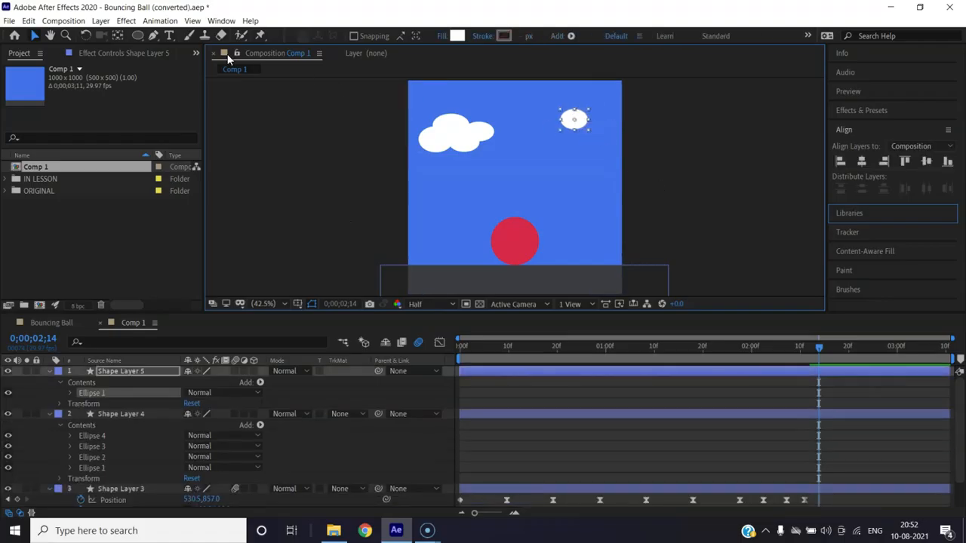
{"action": "left_click", "coordinate": [139, 35]}
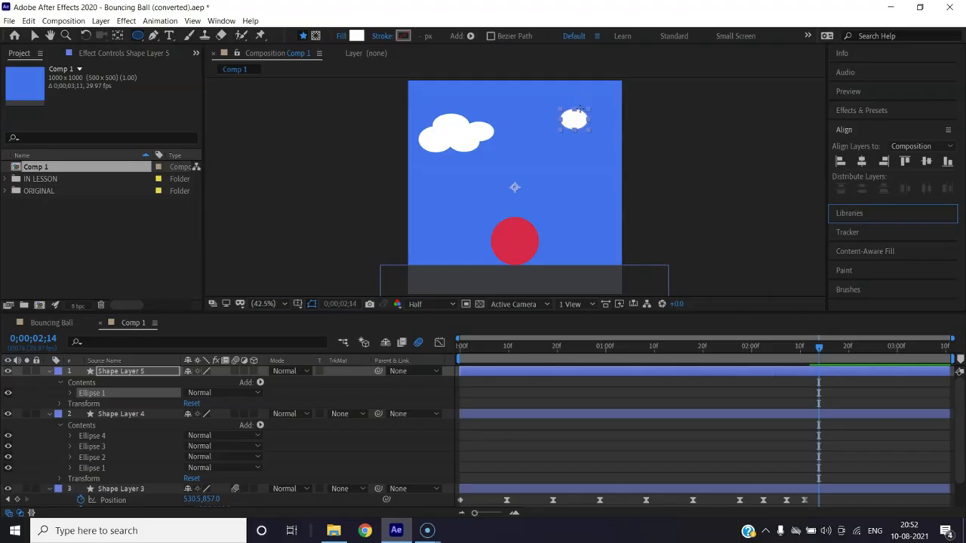
{"action": "left_click_drag", "start_coordinate": [579, 117], "coordinate": [615, 135]}
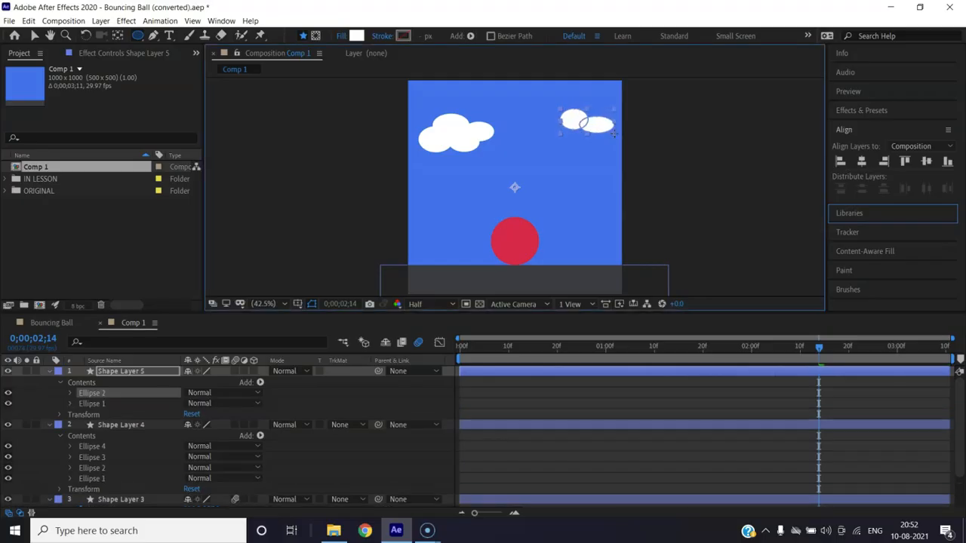
{"action": "left_click_drag", "start_coordinate": [584, 100], "coordinate": [617, 132]}
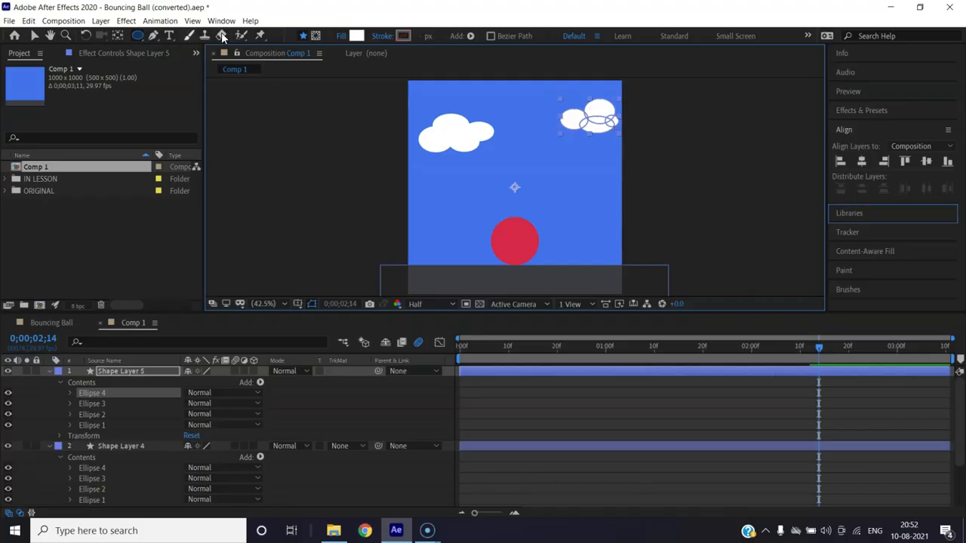
{"action": "left_click", "coordinate": [34, 35]}
{"action": "left_click", "coordinate": [320, 115]}
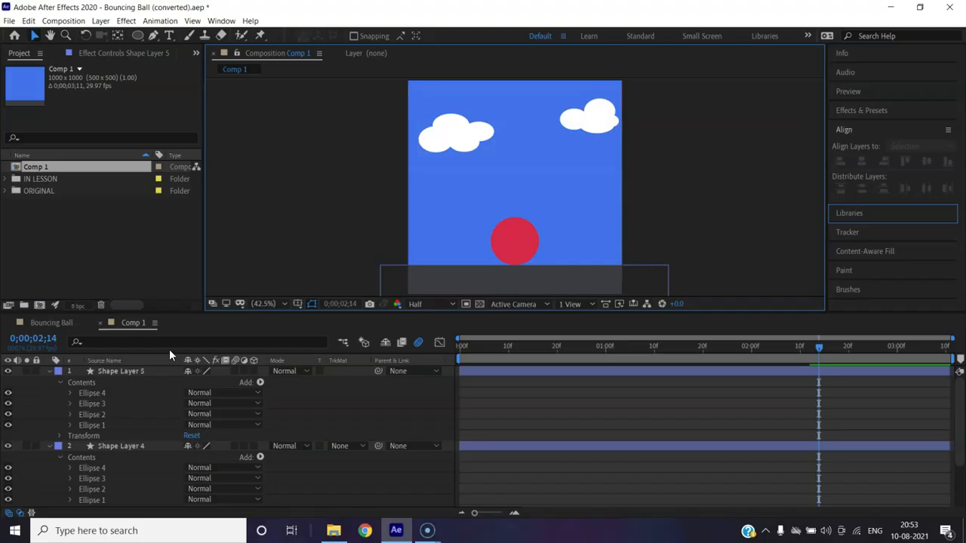
Collapse both cloud layers and move them directly beneath the ball's Shape Layer 3, above Shape Layer 2.
{"action": "left_click", "coordinate": [140, 373]}
{"action": "left_click", "coordinate": [49, 371]}
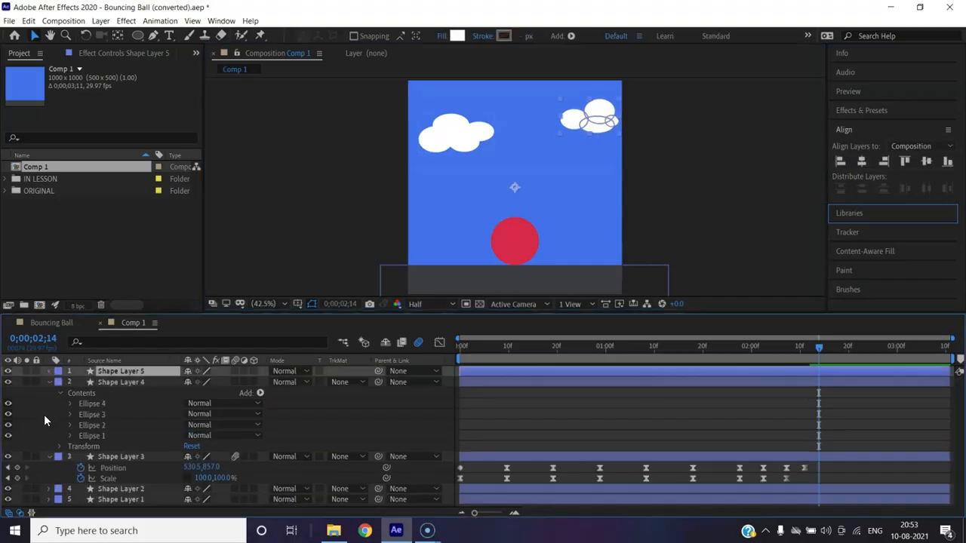
{"action": "left_click", "coordinate": [49, 382]}
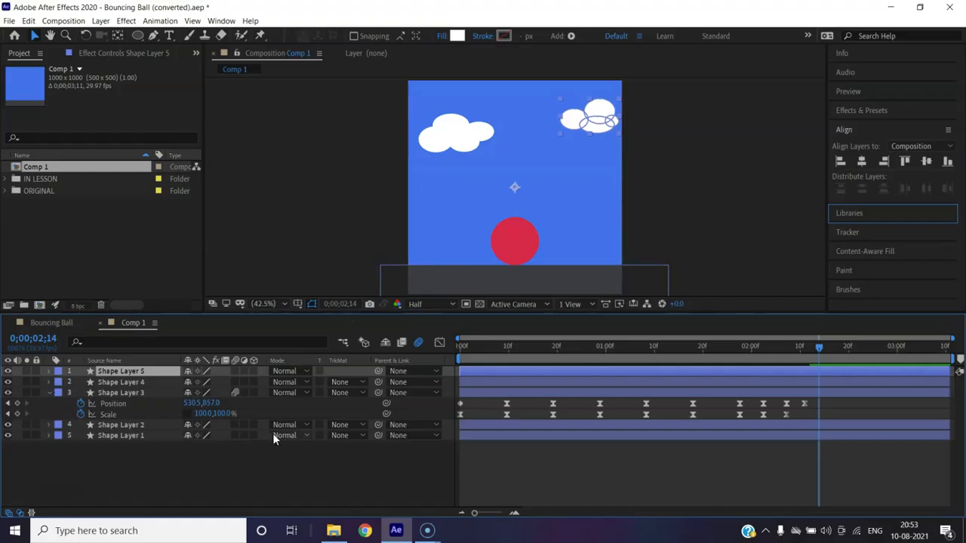
{"action": "left_click_drag", "start_coordinate": [821, 348], "coordinate": [541, 363]}
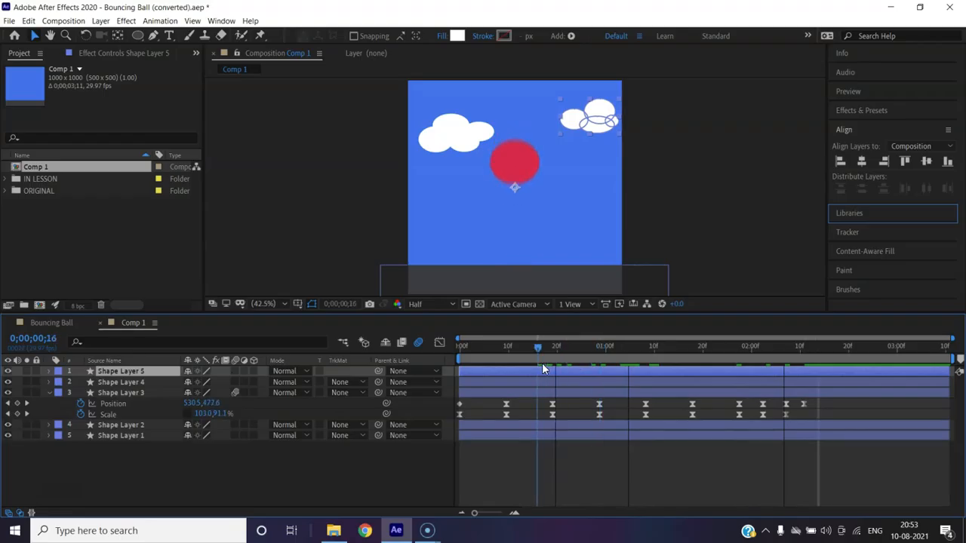
{"action": "left_click", "coordinate": [111, 378], "text": "ctrl"}
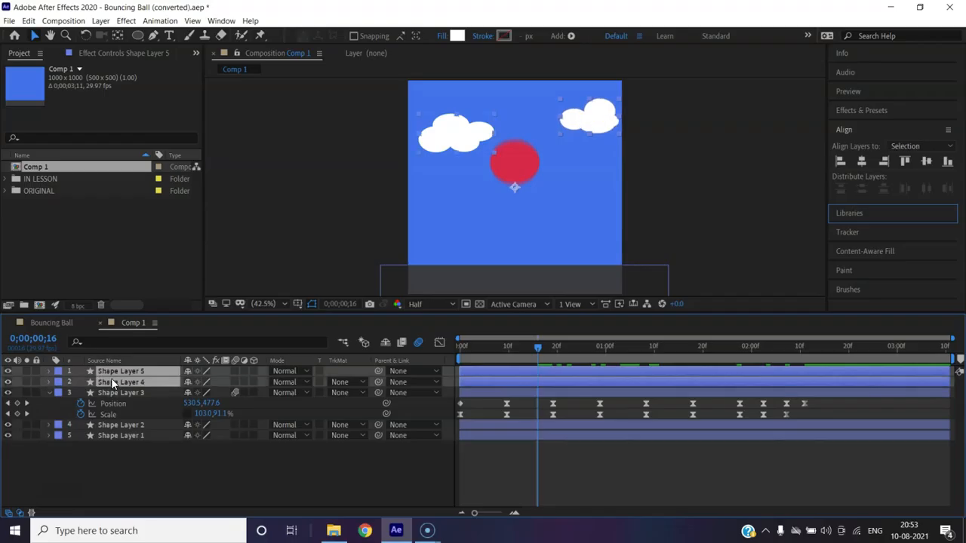
{"action": "left_click_drag", "start_coordinate": [115, 384], "coordinate": [113, 441]}
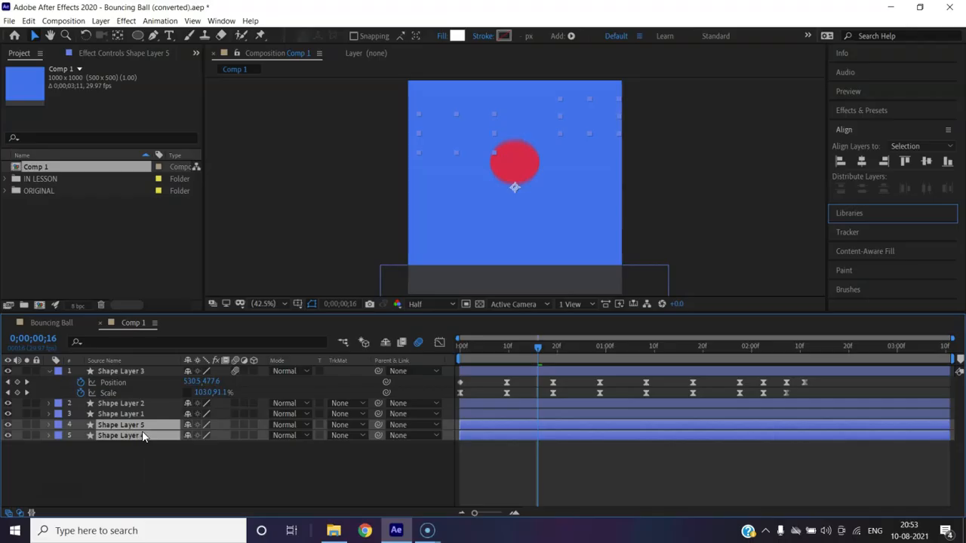
{"action": "left_click_drag", "start_coordinate": [138, 431], "coordinate": [134, 399]}
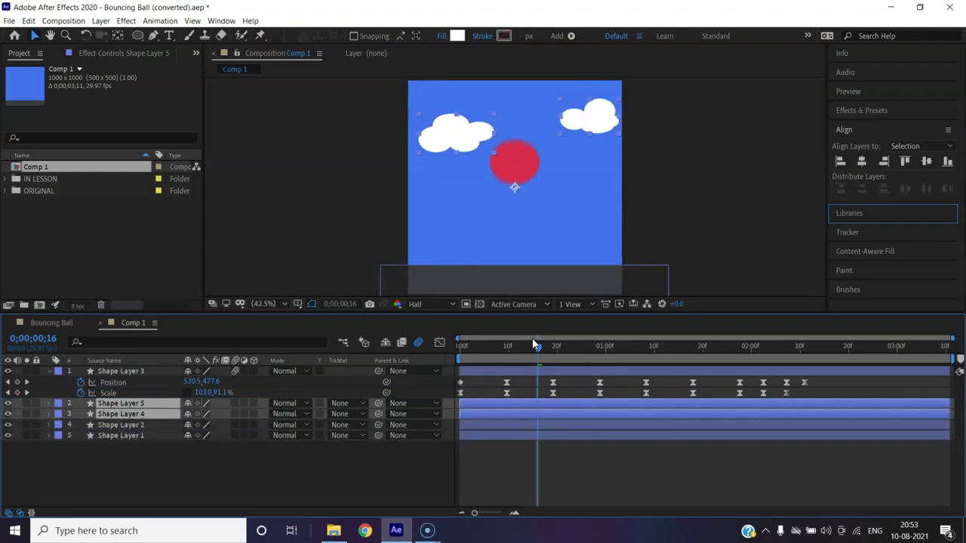
Reveal the Position property of the right cloud's Shape Layer 5 and set its first keyframe at 0;00;00;00.
{"action": "left_click", "coordinate": [49, 402]}
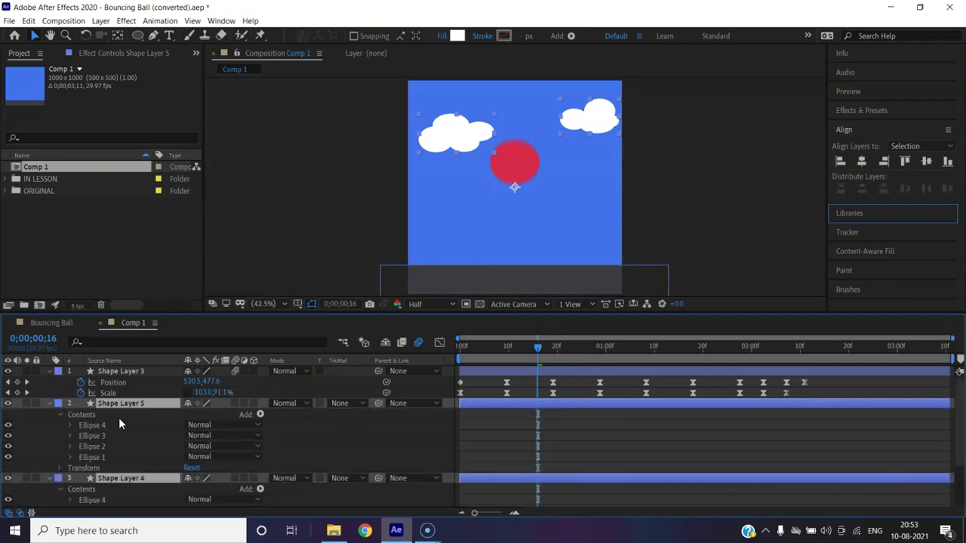
{"action": "left_click", "coordinate": [54, 405]}
{"action": "left_click", "coordinate": [50, 405]}
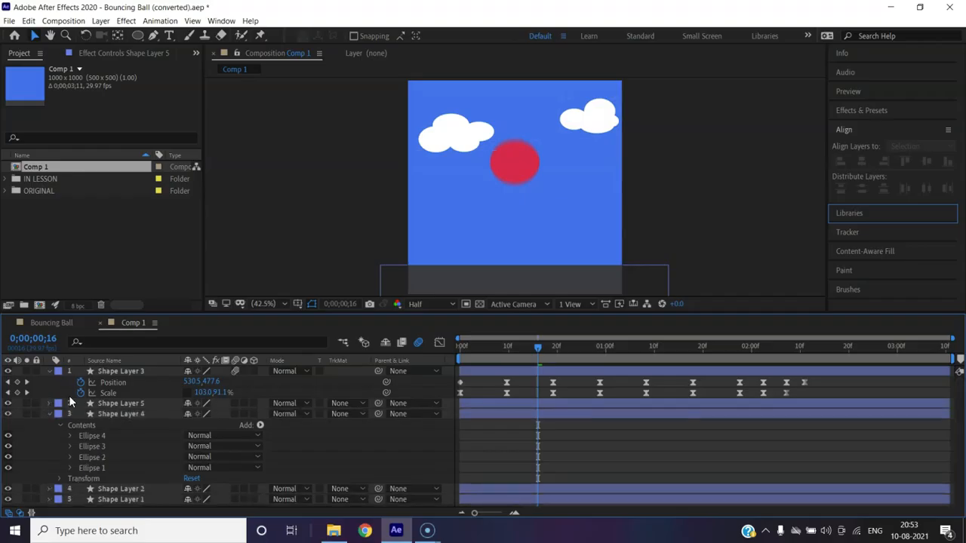
{"action": "left_click", "coordinate": [98, 405]}
{"action": "key", "text": "p"}
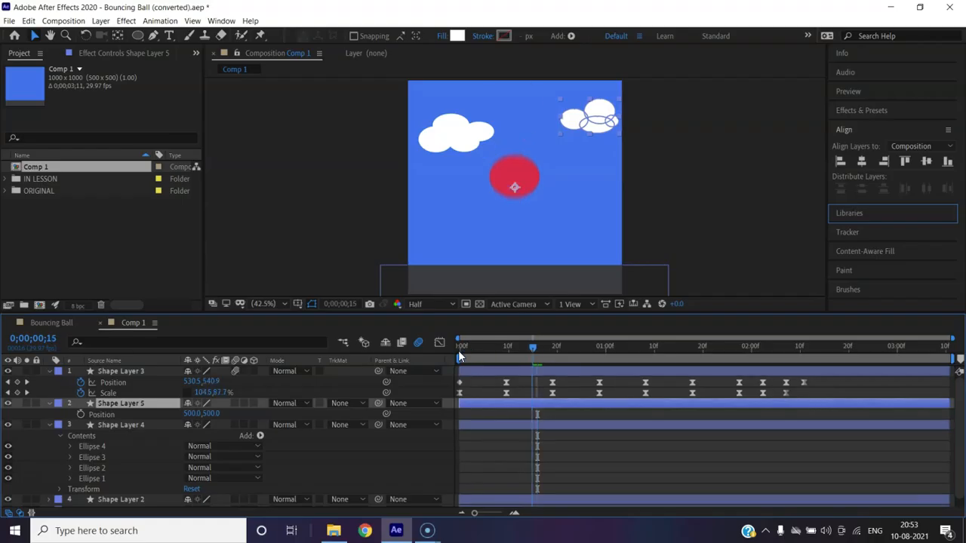
{"action": "left_click_drag", "start_coordinate": [535, 350], "coordinate": [453, 351]}
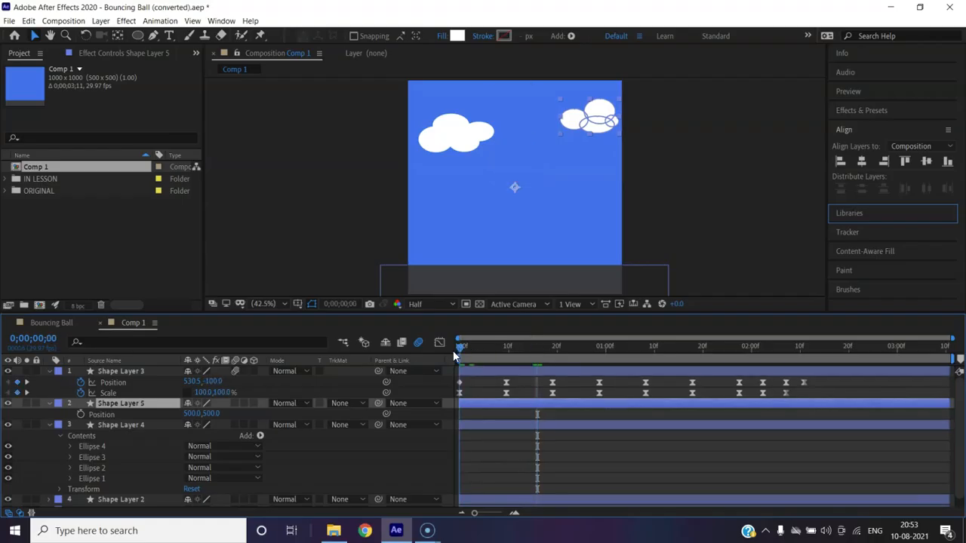
{"action": "left_click", "coordinate": [81, 415]}
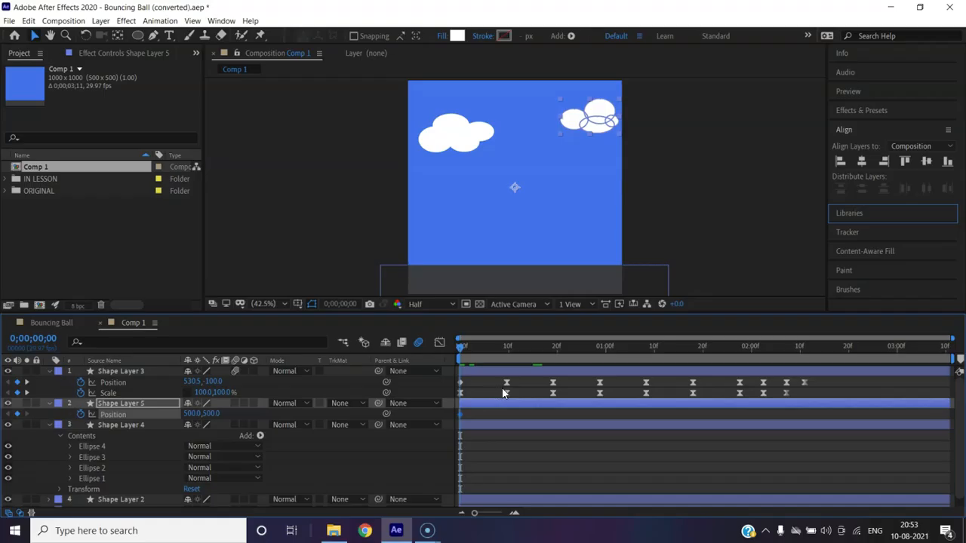
Shift the right cloud slightly to the right at 0;00;02;10 by keyframing Shape Layer 5's X position at 519.
{"action": "left_click_drag", "start_coordinate": [461, 349], "coordinate": [801, 350]}
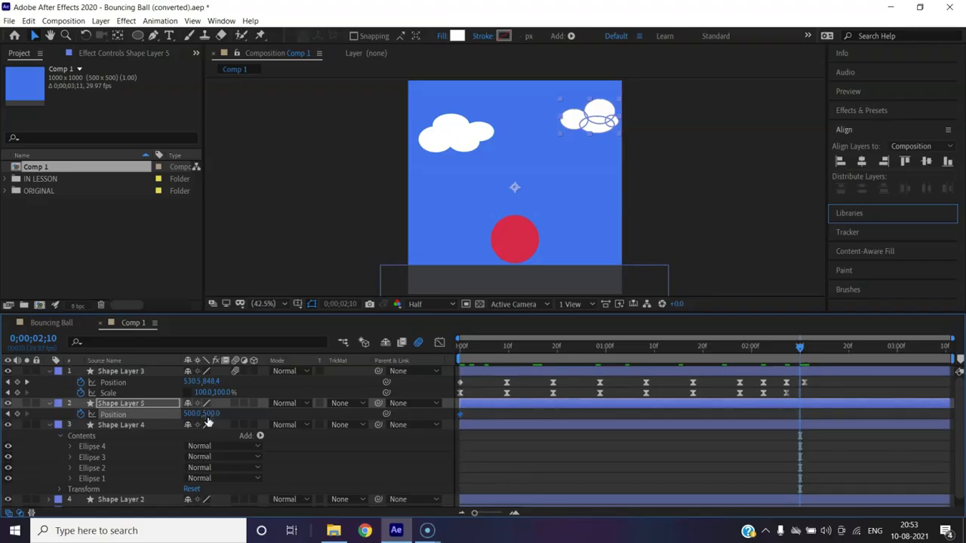
{"action": "left_click_drag", "start_coordinate": [208, 415], "coordinate": [221, 414]}
{"action": "key", "text": "ctrl+z"}
{"action": "left_click_drag", "start_coordinate": [189, 415], "coordinate": [194, 413]}
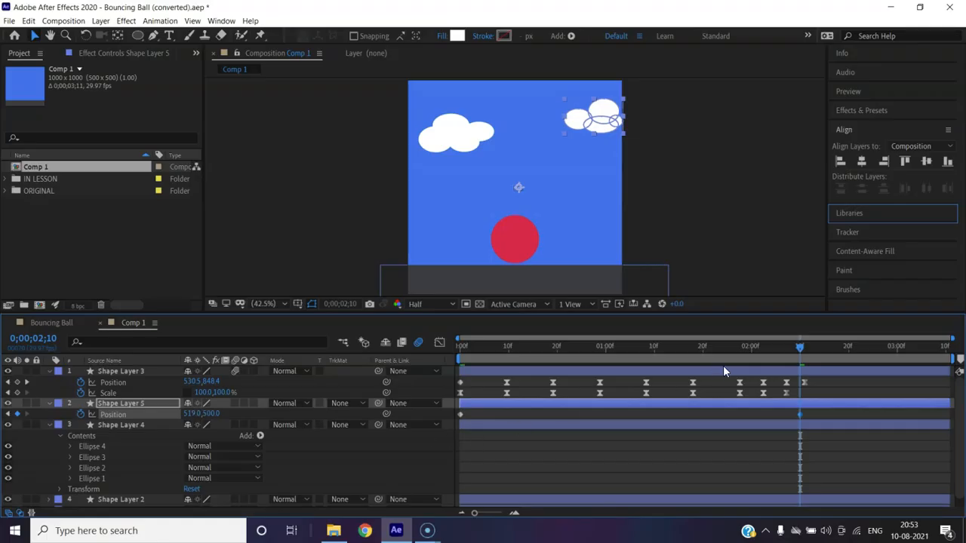
Animate the left cloud's Shape Layer 4 drifting left, with Position keyframes at 0;00;00;00 and at 0;00;02;10 with X at 478.
{"action": "left_click_drag", "start_coordinate": [802, 351], "coordinate": [453, 371]}
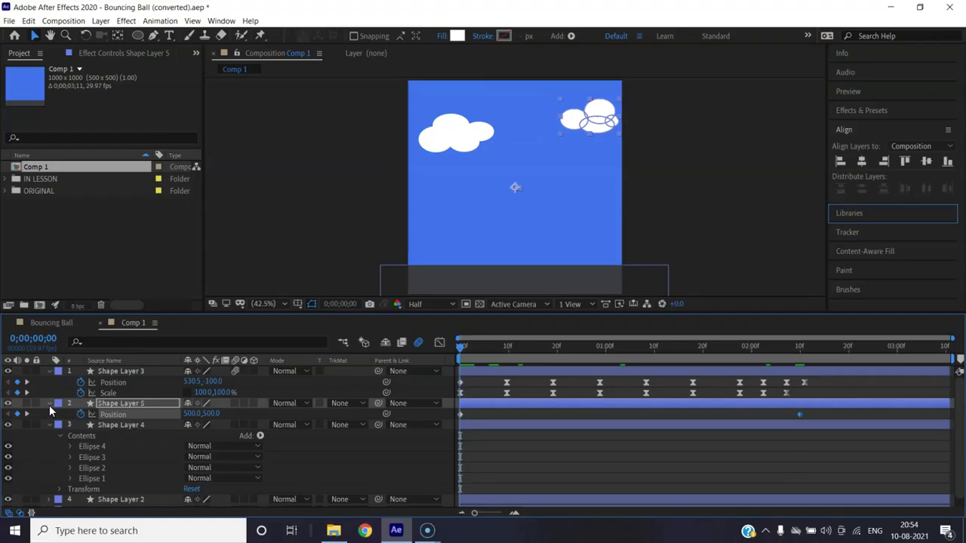
{"action": "left_click", "coordinate": [50, 406]}
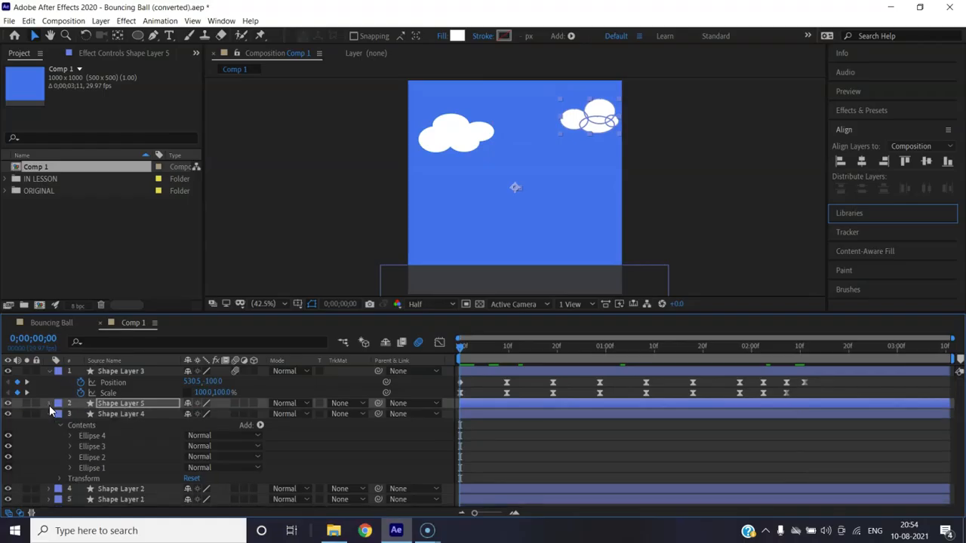
{"action": "left_click", "coordinate": [106, 415]}
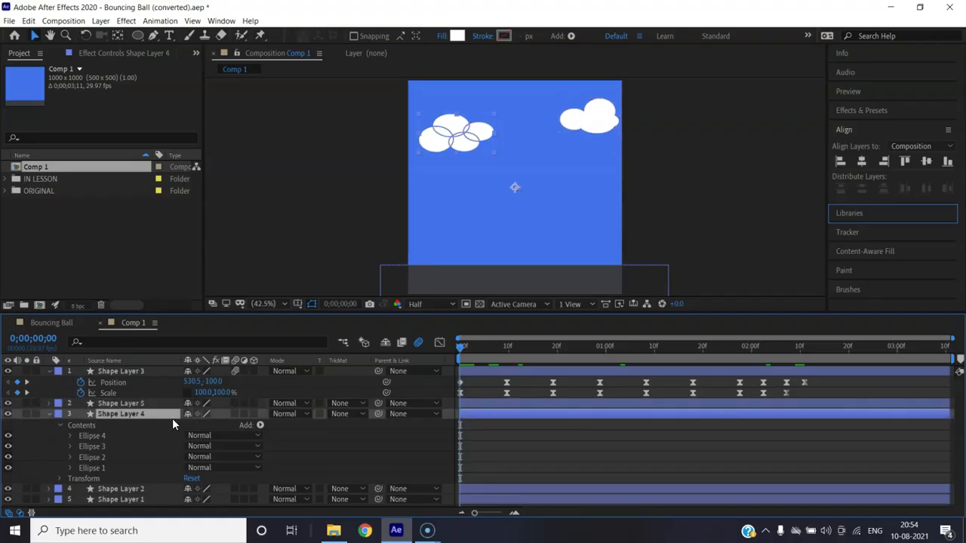
{"action": "key", "text": "p"}
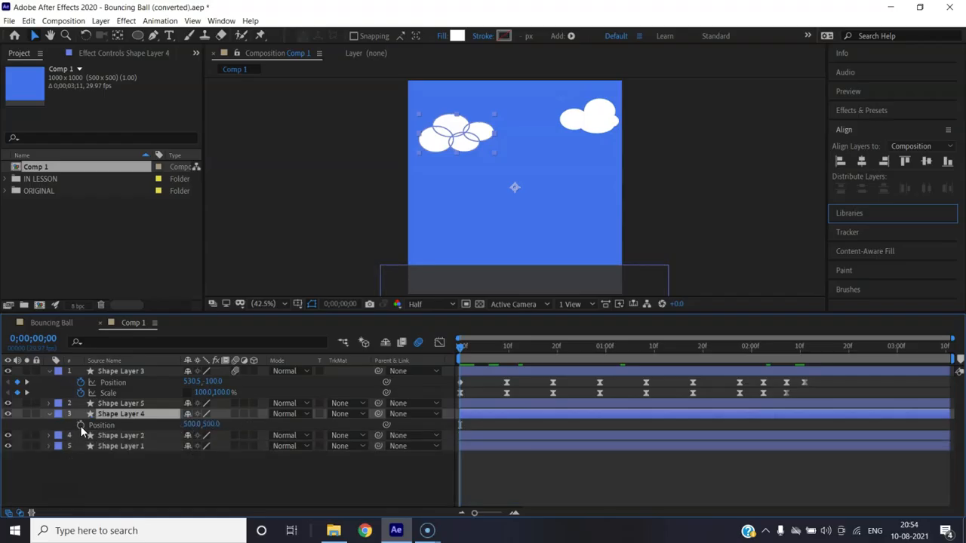
{"action": "left_click", "coordinate": [81, 425]}
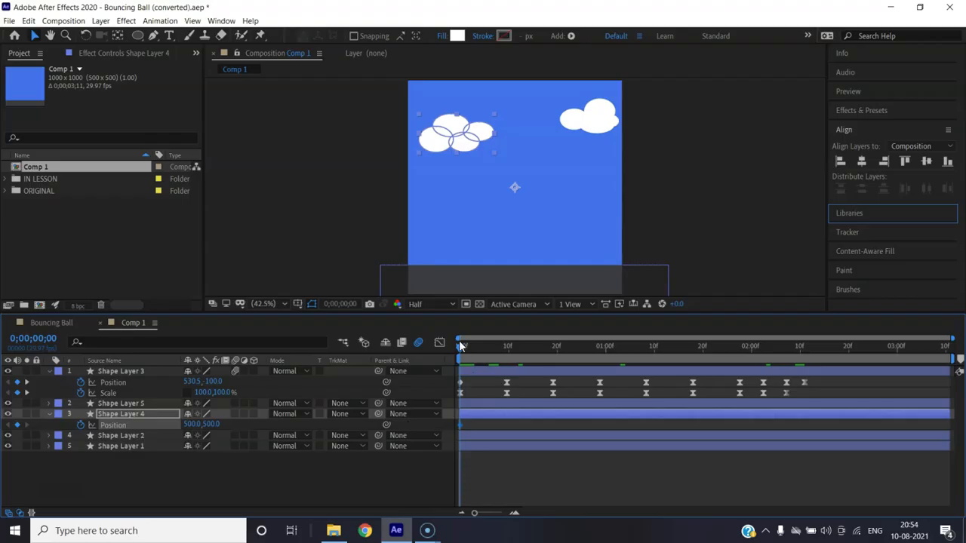
{"action": "left_click_drag", "start_coordinate": [465, 349], "coordinate": [797, 357]}
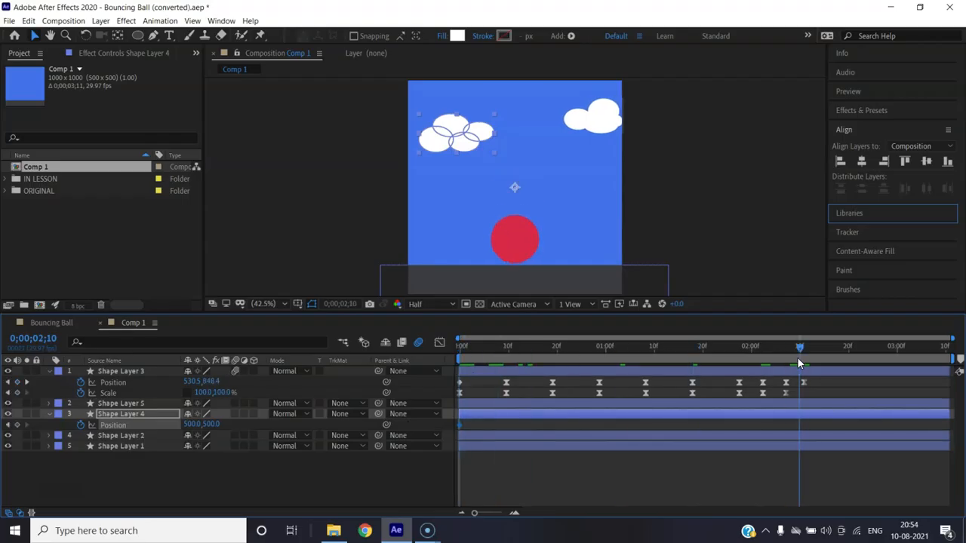
{"action": "left_click_drag", "start_coordinate": [190, 425], "coordinate": [174, 424]}
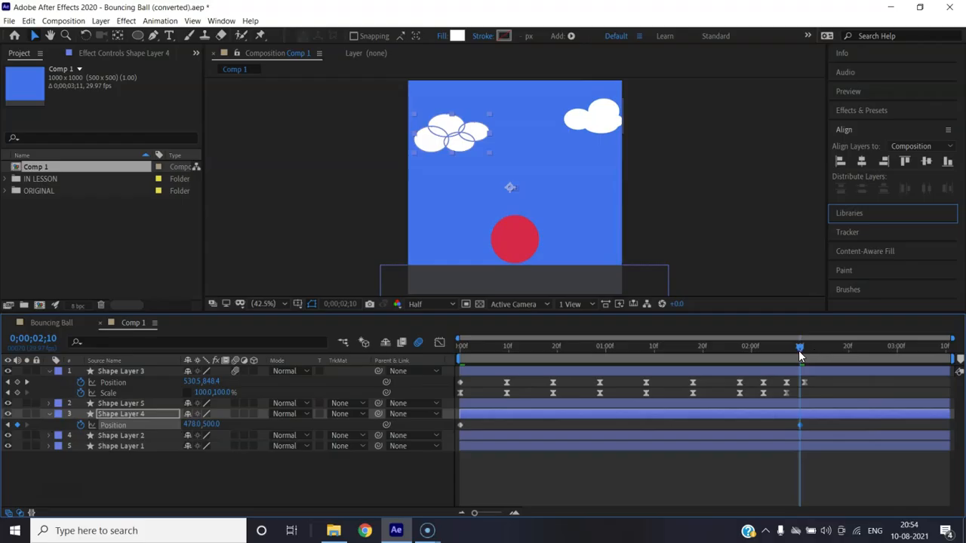
Collapse the properties of Shape Layer 3 and Shape Layer 4 and preview the animation from the first frame.
{"action": "key", "text": "Home"}
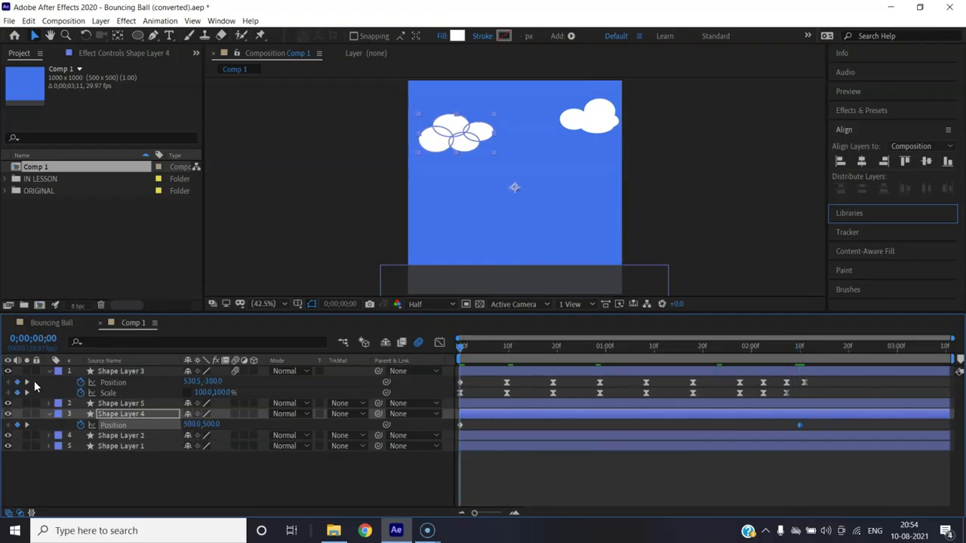
{"action": "left_click", "coordinate": [50, 372]}
{"action": "left_click", "coordinate": [49, 392]}
{"action": "key", "text": "space"}
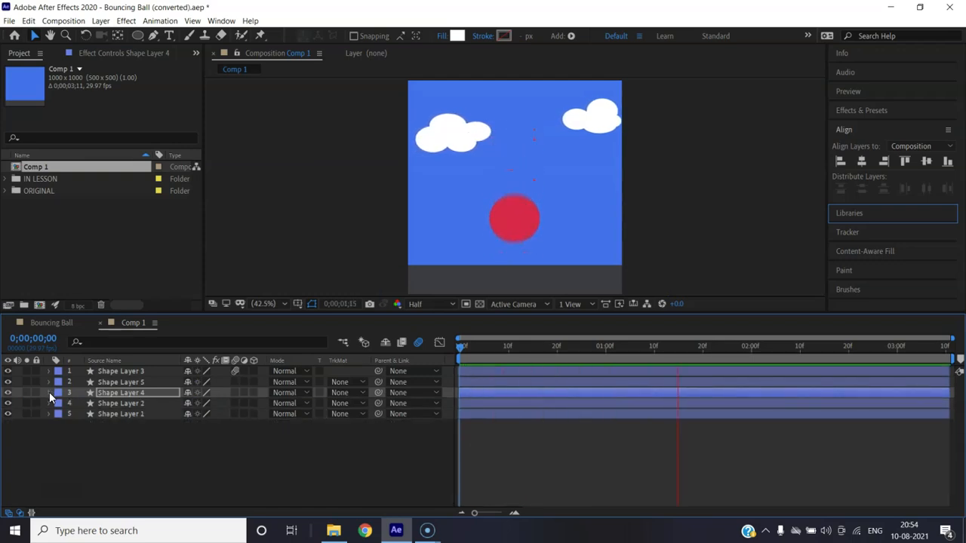